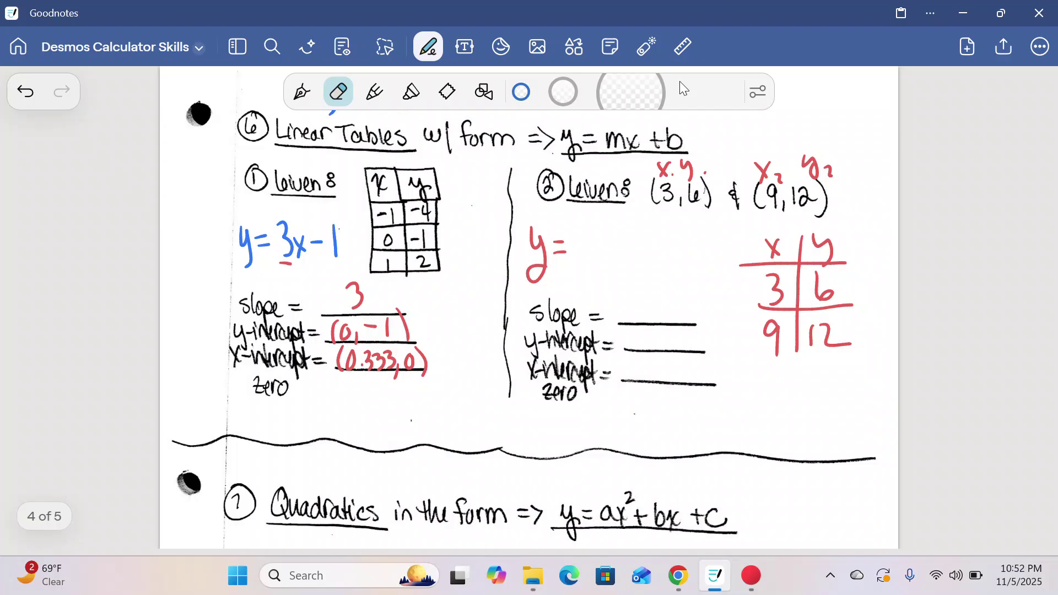
Clear all handwritten annotations from page 4 of the Desmos Calculator Skills notes
click(1041, 46)
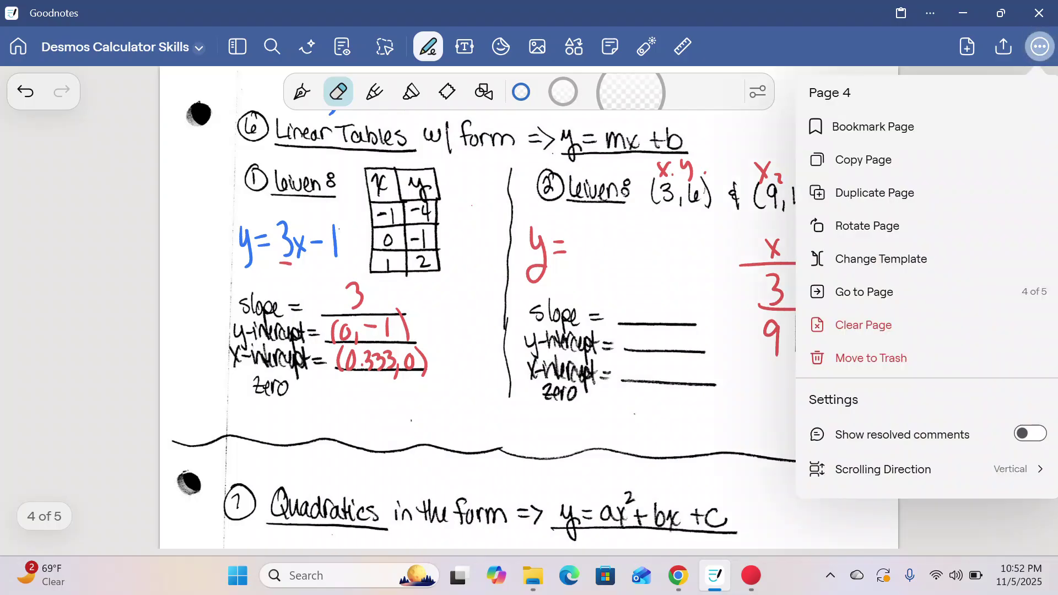
click(863, 326)
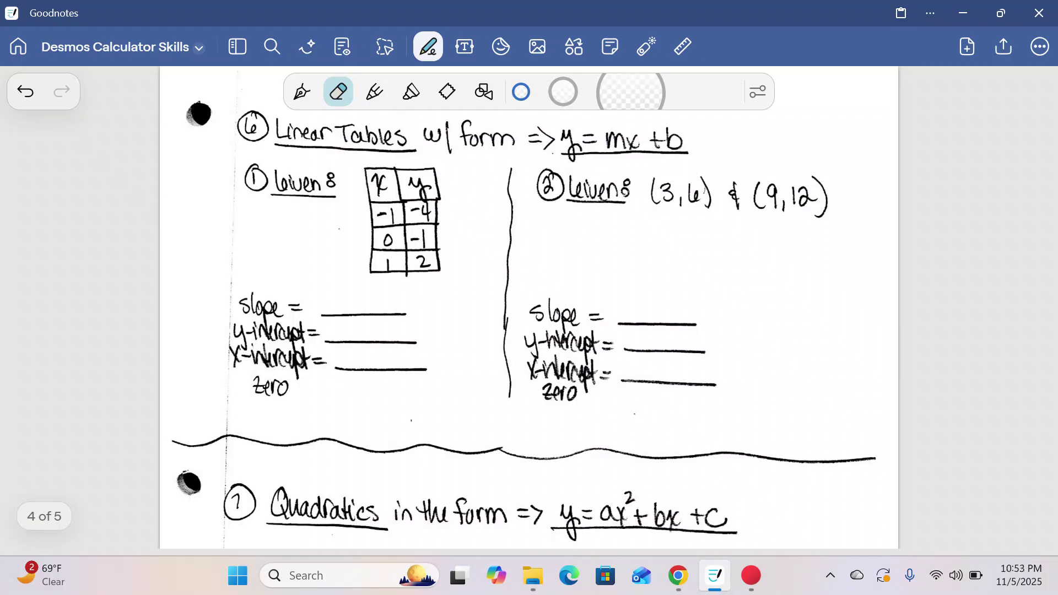
Label the coordinates of the given points (3,6) and (9,12) with x and y in purple pen
scroll(740, 211, up, 5)
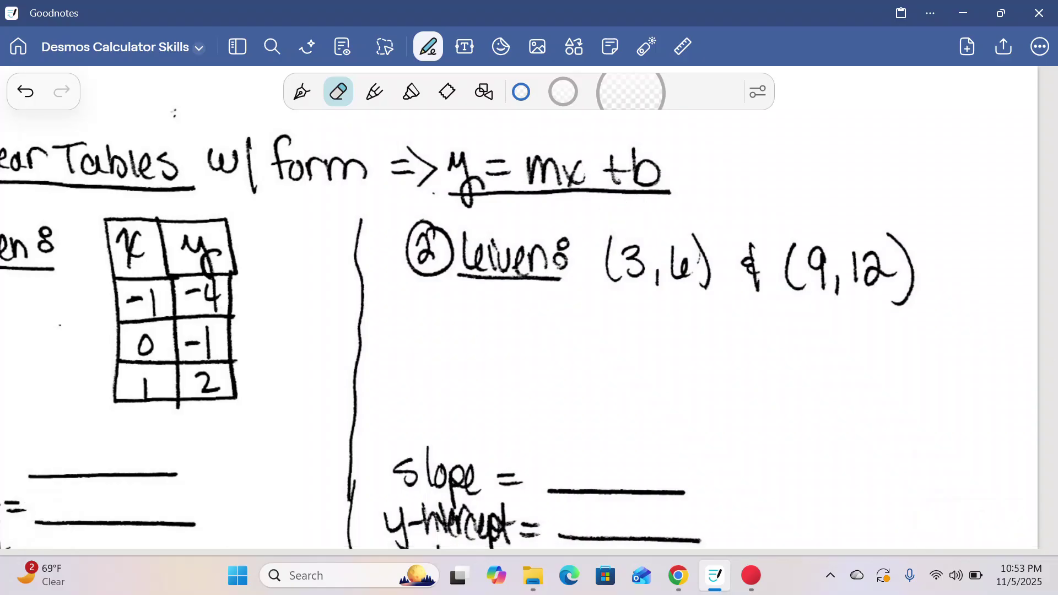
click(302, 92)
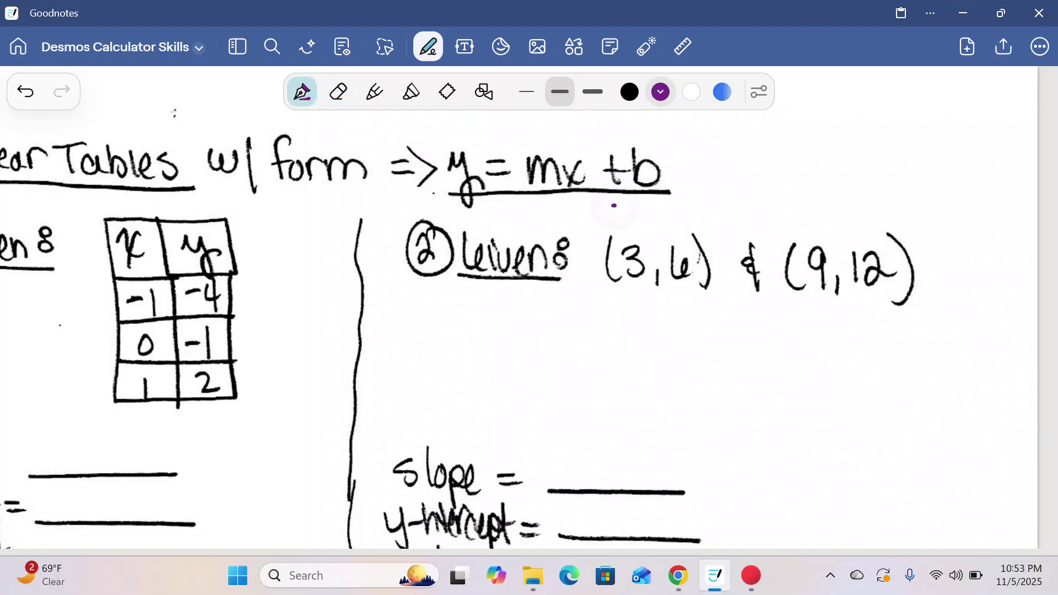
mouse_move(614, 205)
mouse_down()
mouse_move(634, 230)
mouse_move(623, 235)
mouse_up()
mouse_move(664, 207)
mouse_down()
mouse_move(688, 213)
mouse_move(682, 237)
mouse_up()
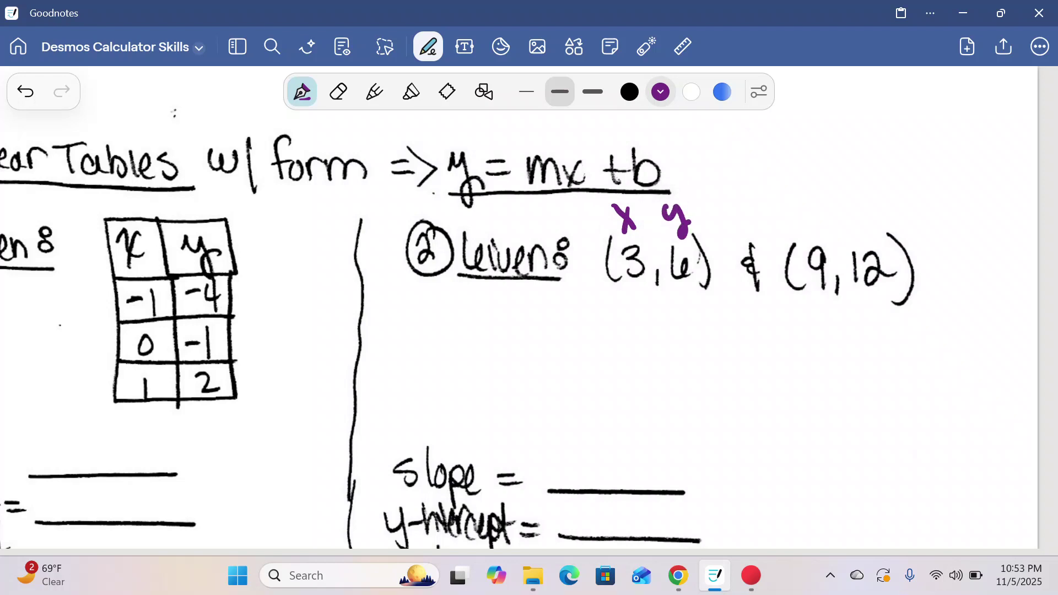
mouse_move(802, 207)
mouse_down()
mouse_move(820, 230)
mouse_move(809, 231)
mouse_move(886, 216)
mouse_up()
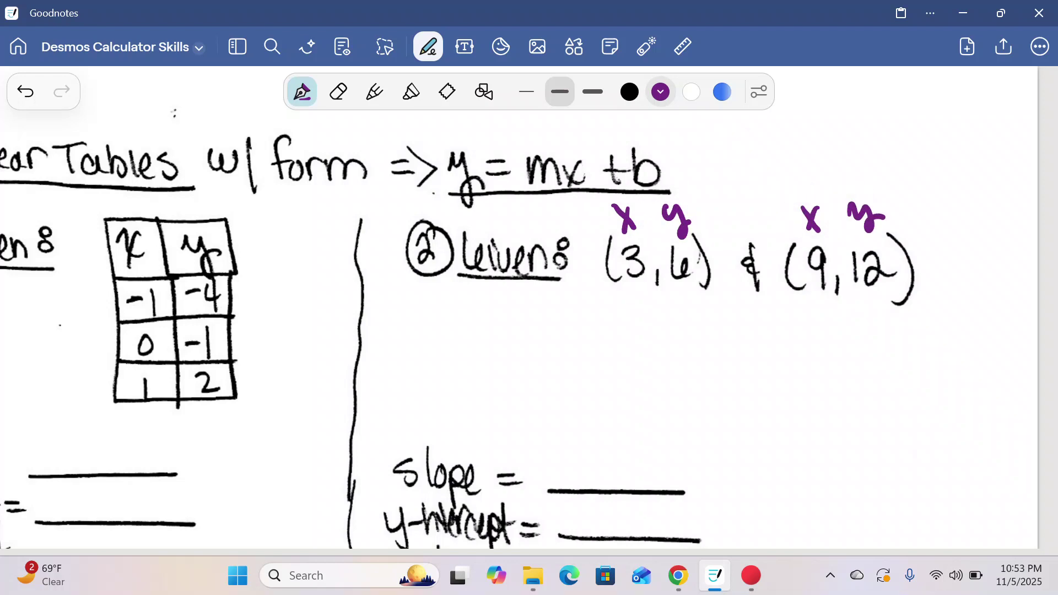
Draw a two-column table grid with x and y headings and two value rows below the given points
drag(846, 334, 849, 502)
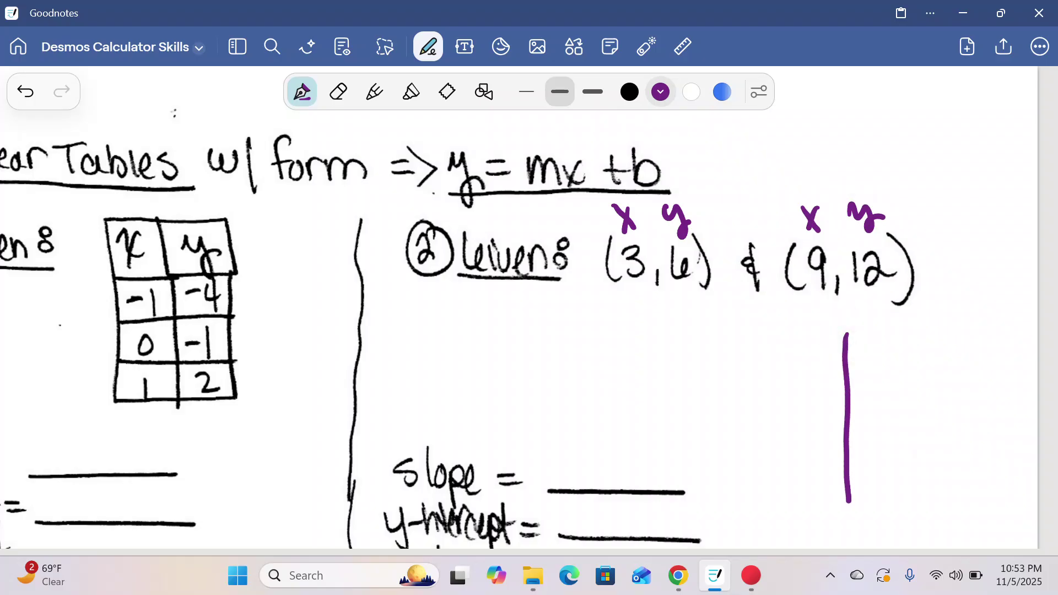
drag(749, 380, 932, 380)
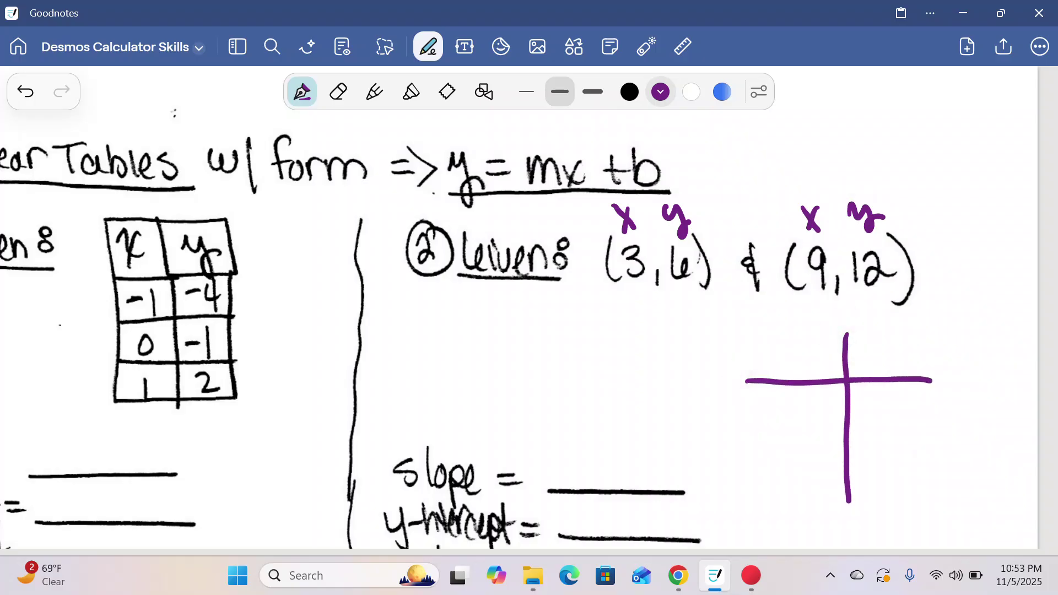
mouse_move(794, 341)
mouse_down()
mouse_move(818, 377)
mouse_move(795, 375)
mouse_up()
mouse_move(873, 334)
mouse_down()
mouse_move(893, 342)
mouse_move(889, 389)
mouse_move(915, 353)
mouse_up()
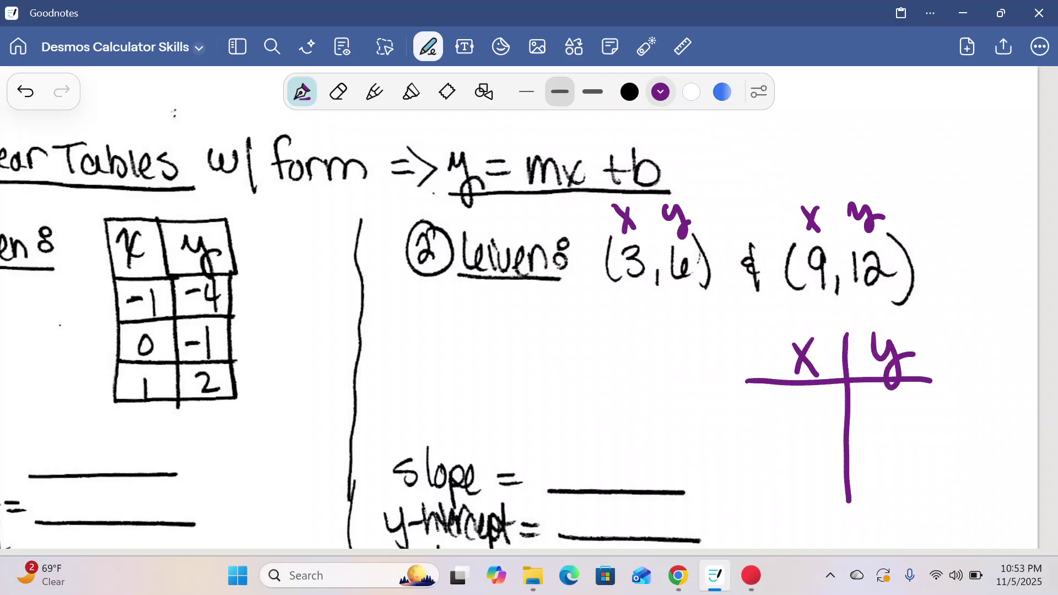
drag(755, 448, 943, 439)
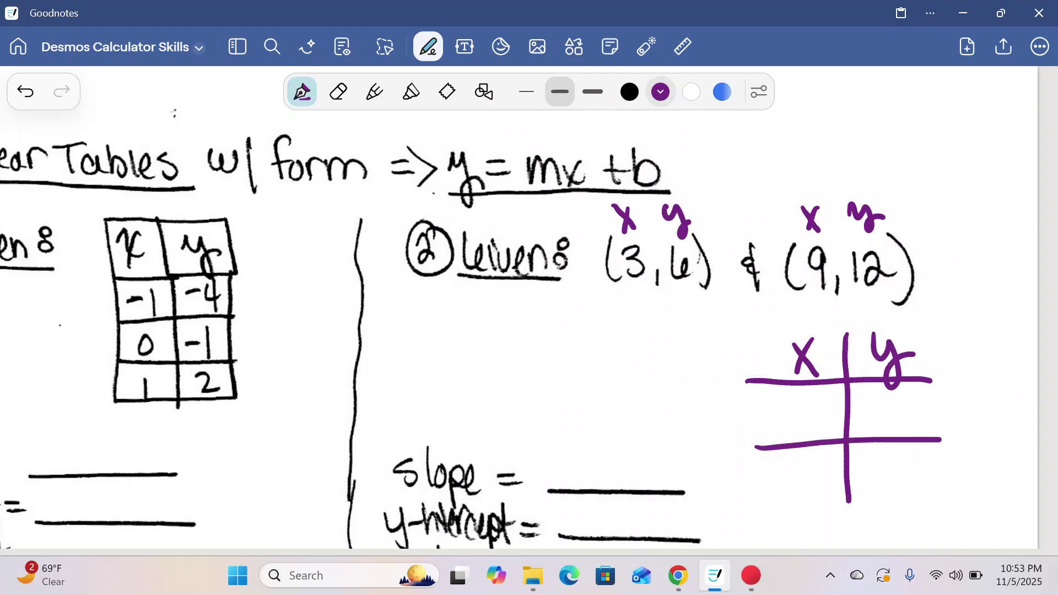
Fill the handwritten table with 3 and 6 in the first row and 9 and 12 in the second
mouse_move(794, 396)
mouse_down()
mouse_move(811, 422)
mouse_move(801, 436)
mouse_up()
mouse_move(881, 396)
mouse_down()
mouse_move(907, 430)
mouse_move(892, 421)
mouse_up()
mouse_move(820, 458)
mouse_down()
mouse_move(806, 481)
mouse_move(822, 502)
mouse_up()
mouse_move(878, 457)
mouse_down()
mouse_move(874, 490)
mouse_move(937, 484)
mouse_up()
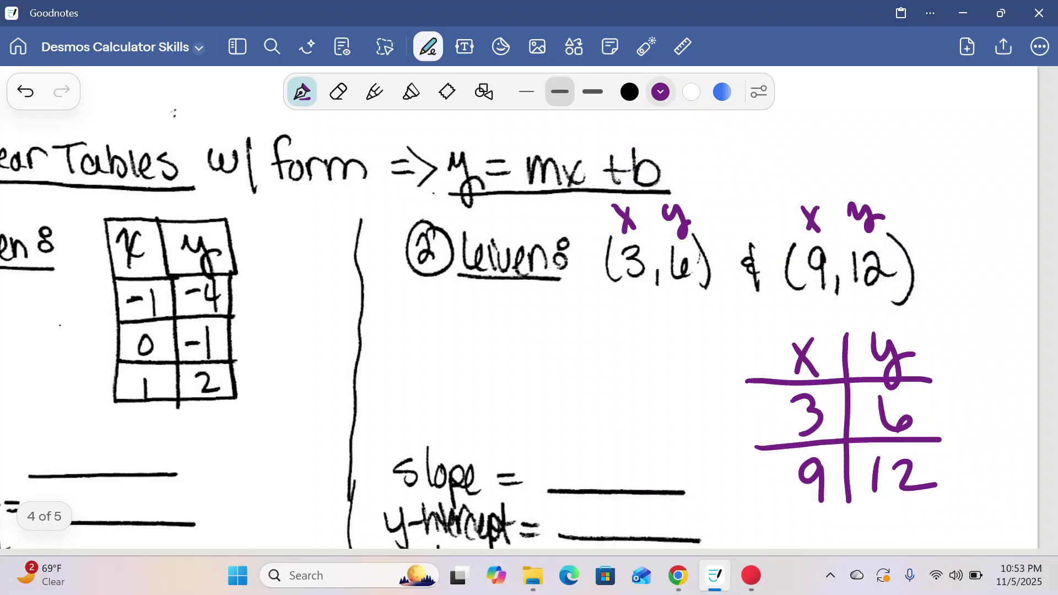
Shrink the Goodnotes window to expose Desmos and delete the existing regression table there
click(999, 12)
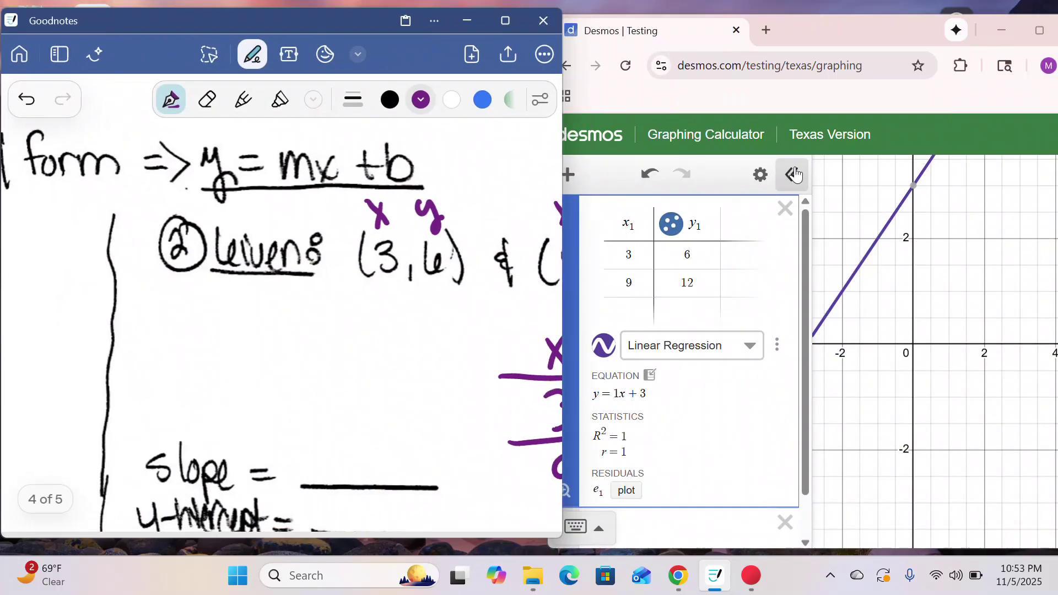
click(785, 208)
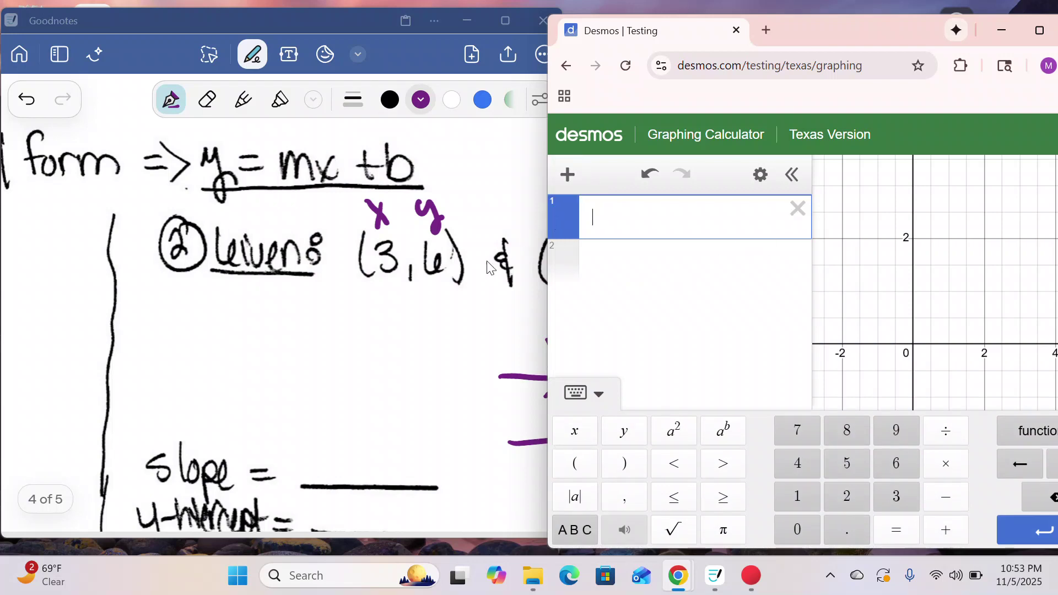
Move the Goodnotes window clear of the Desmos window and bring the whole handwritten x-y table into view
click(311, 22)
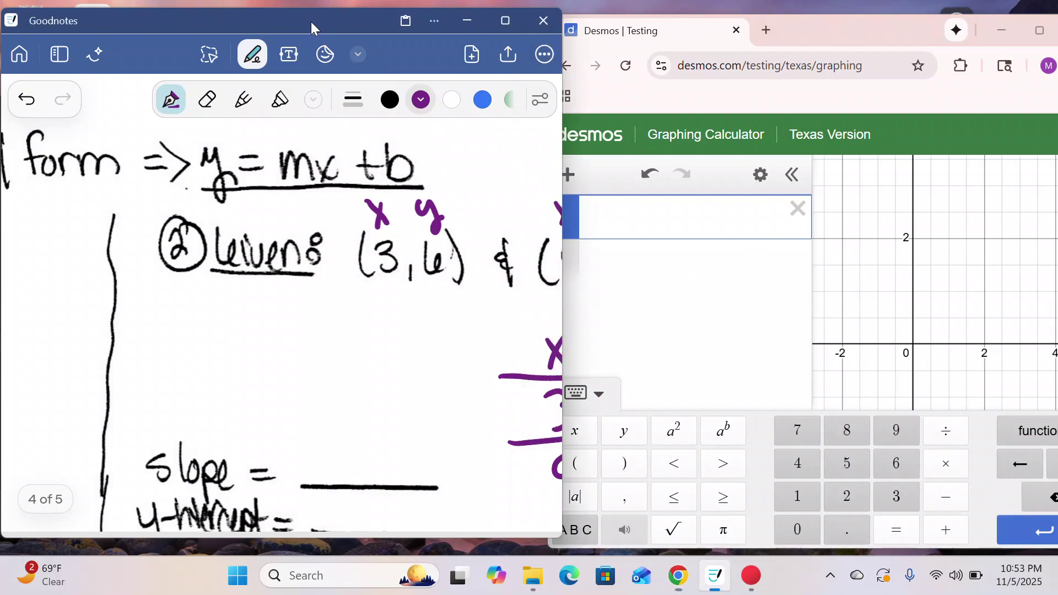
drag(311, 22, 299, 18)
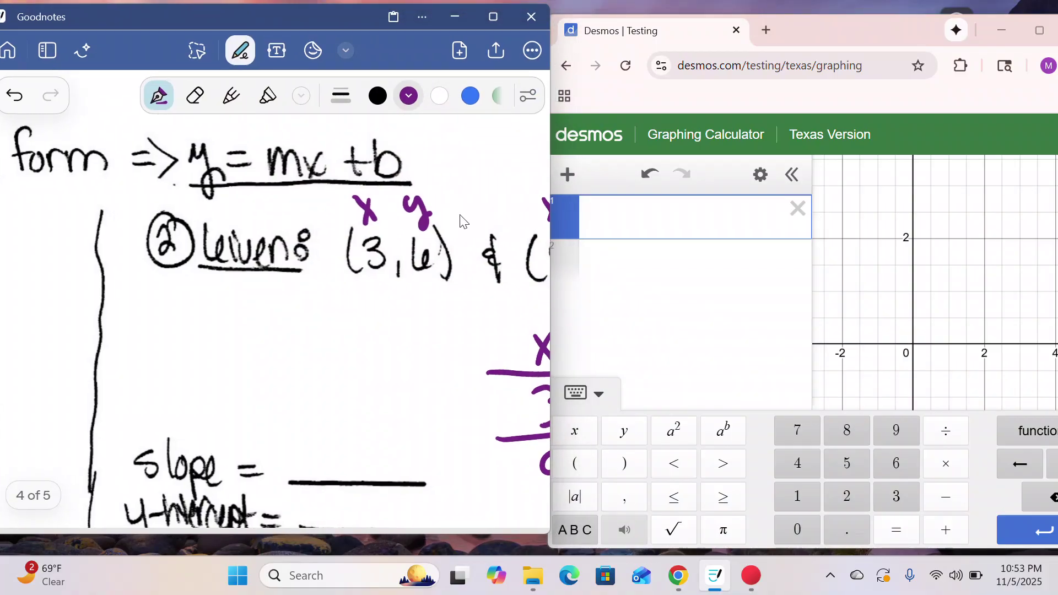
scroll(462, 221, down, 5)
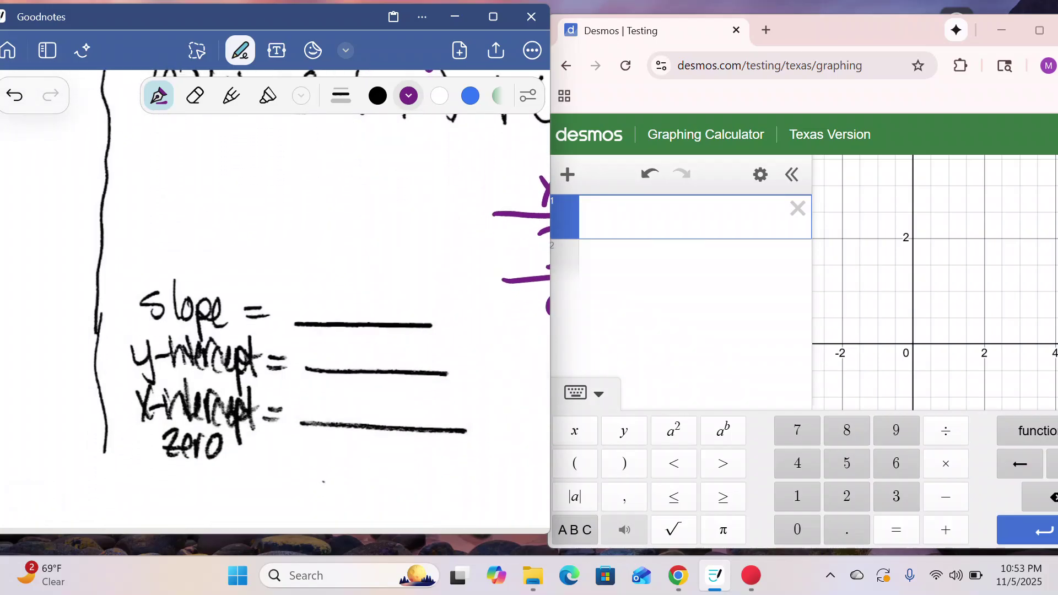
scroll(276, 298, right, 5)
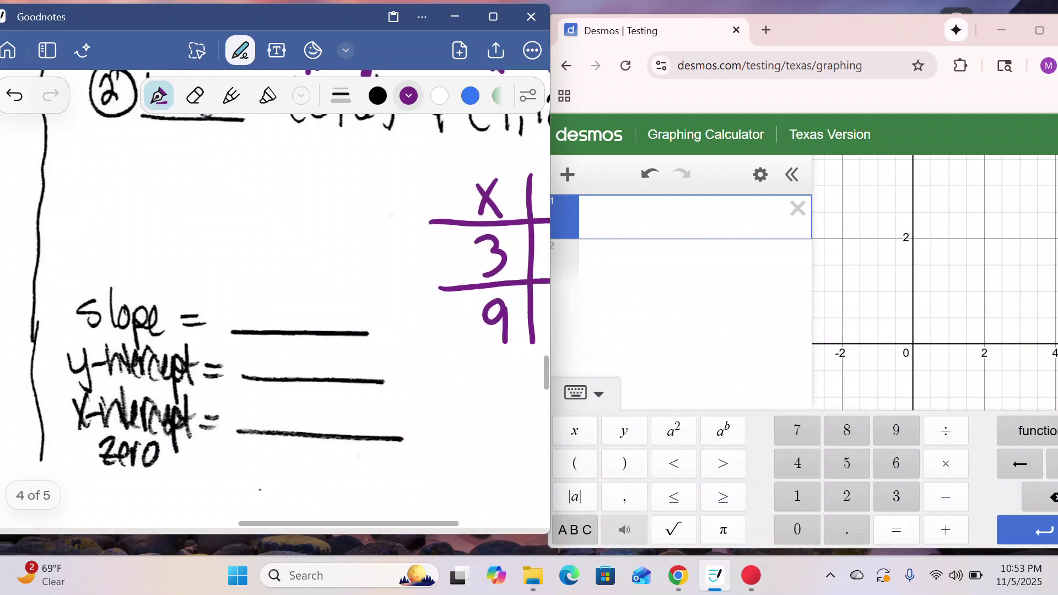
scroll(276, 297, right, 2)
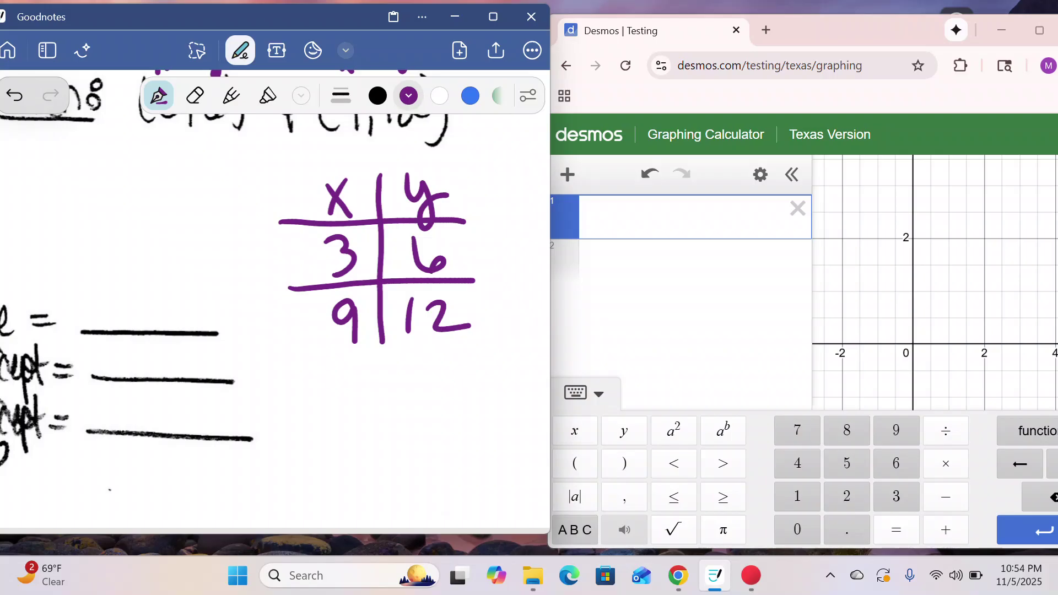
Switch to Desmos, add a new table, and enter 3 for x and 6 for y in its first row
click(593, 216)
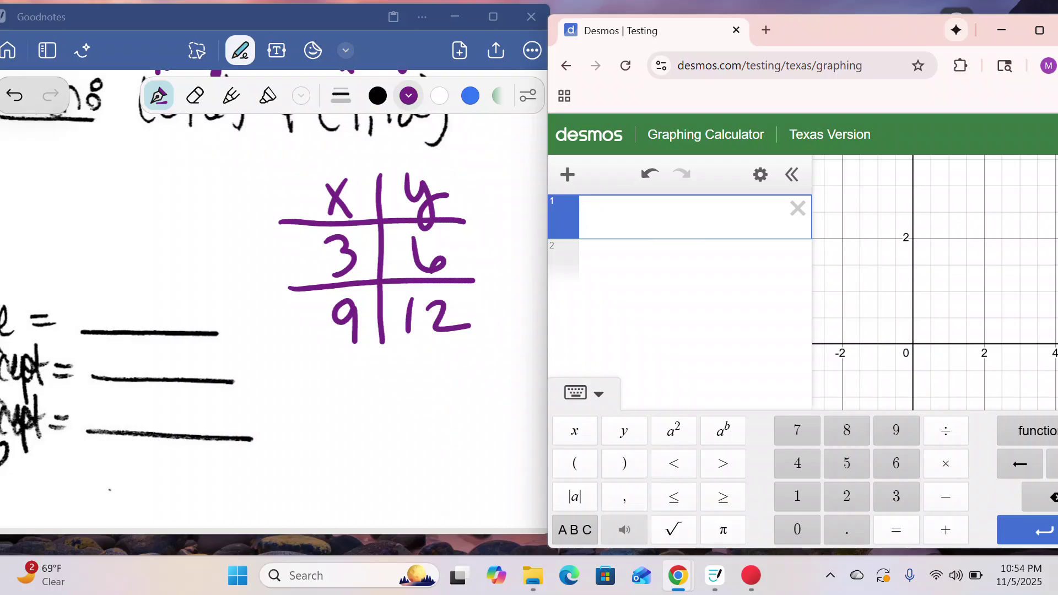
click(567, 175)
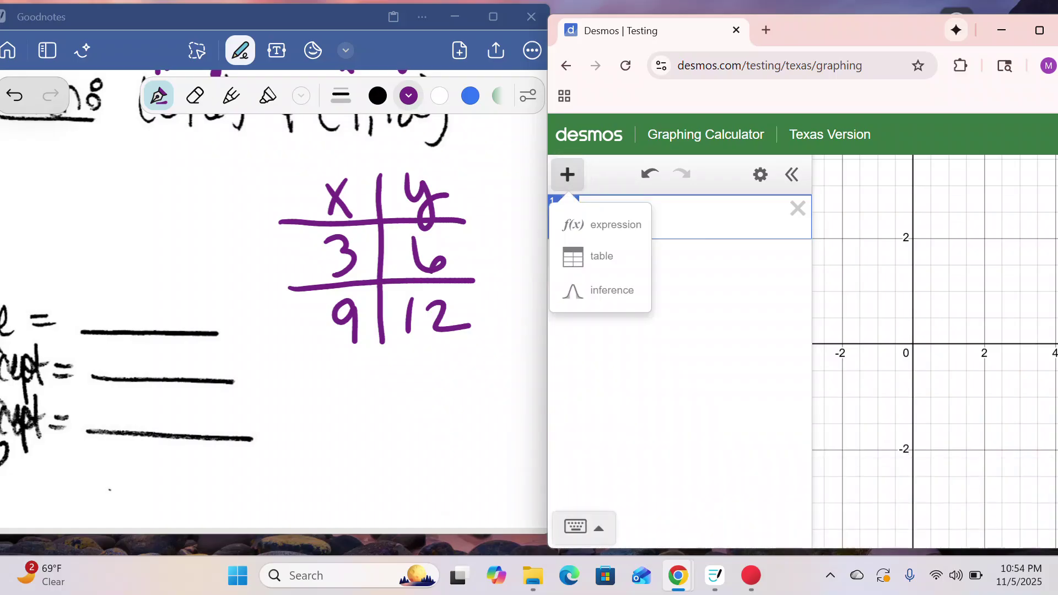
click(601, 255)
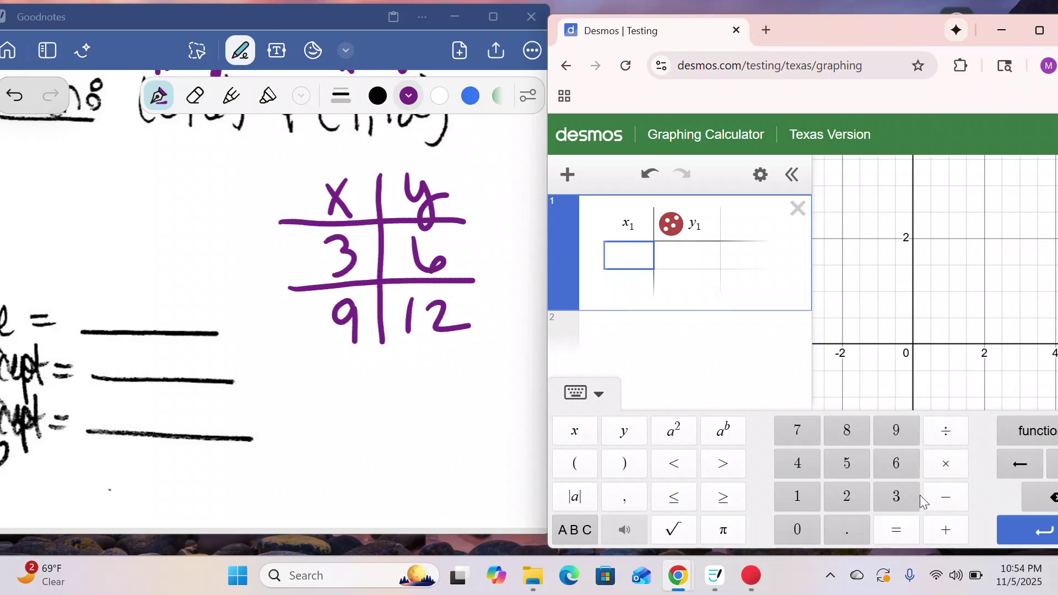
click(898, 498)
click(697, 256)
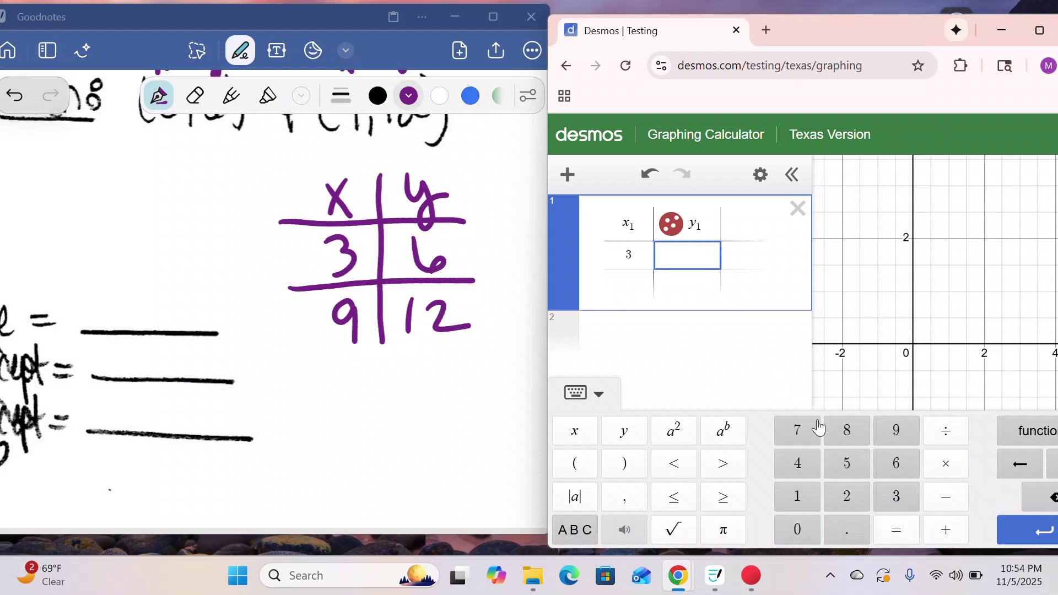
click(897, 466)
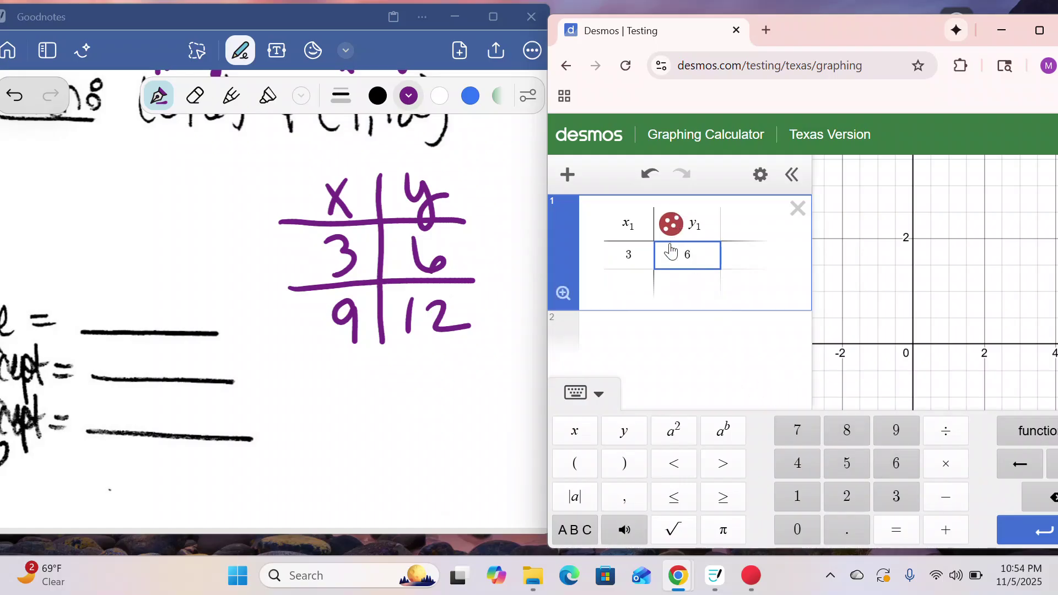
Enter 9 for x and 12 for y in the table's second row and add a linear regression
click(638, 287)
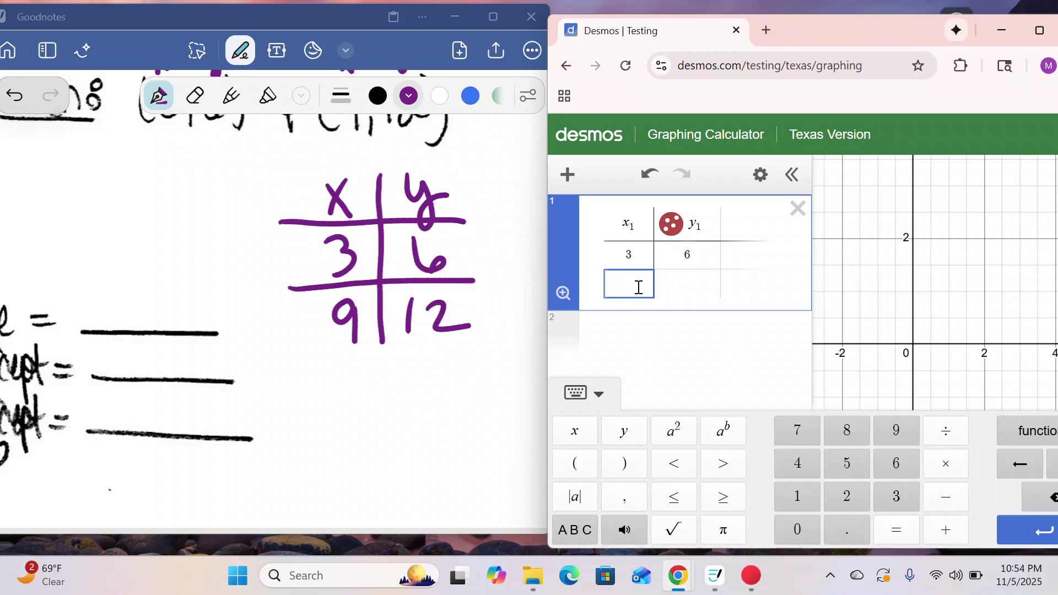
click(895, 434)
click(697, 282)
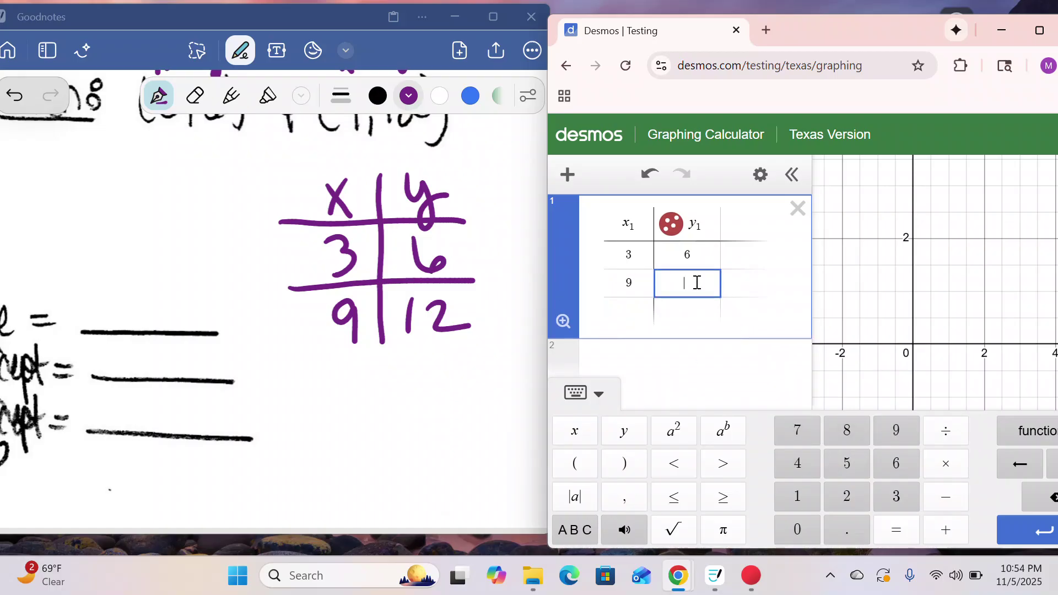
click(796, 497)
click(856, 500)
click(566, 223)
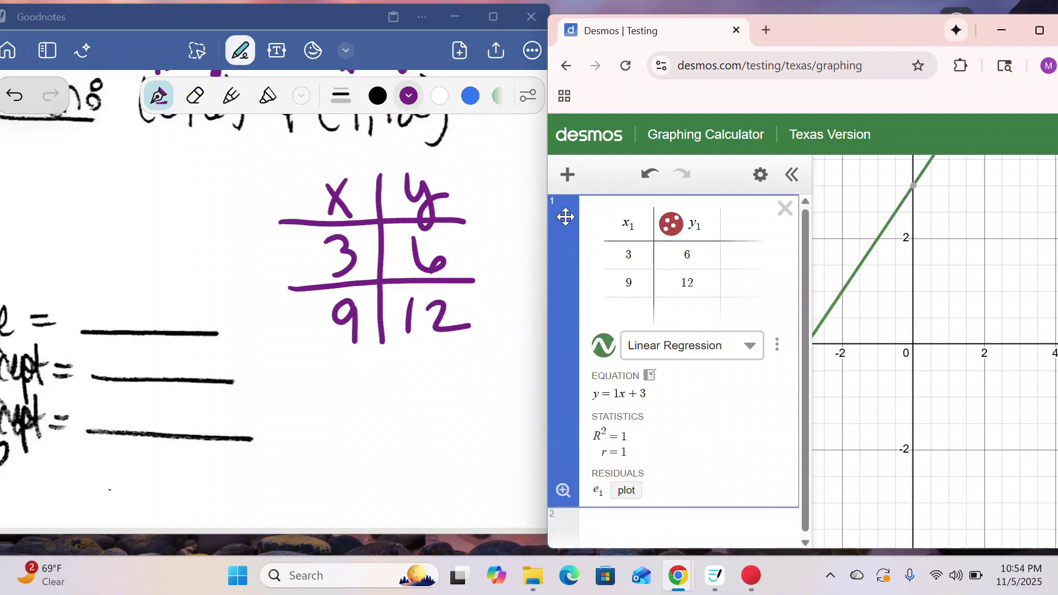
Maximize Desmos and display the coordinates of the regression line's x-intercept and y-intercept on the graph
click(1036, 36)
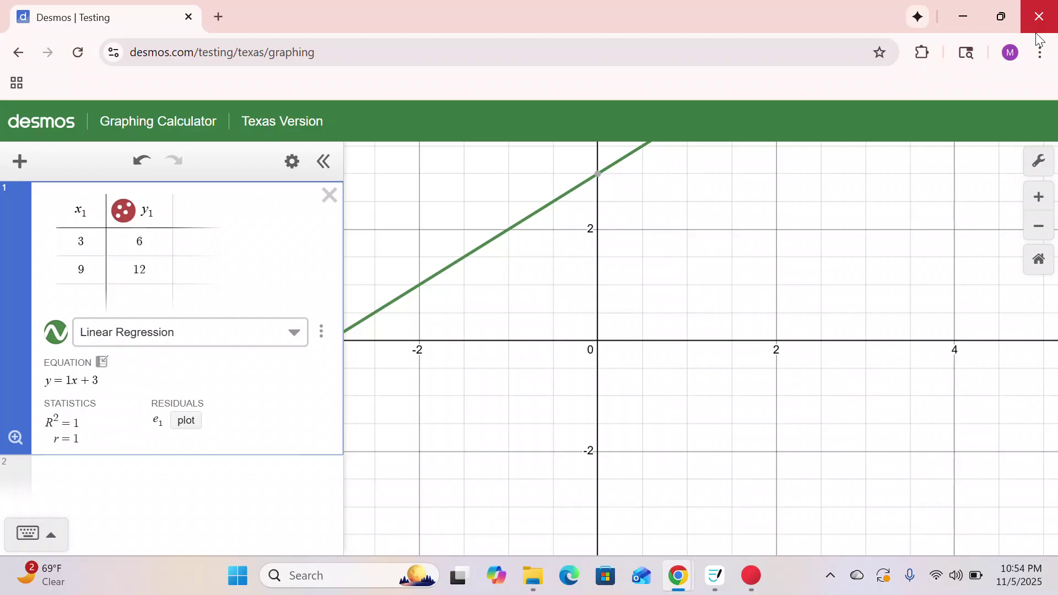
drag(435, 332, 750, 319)
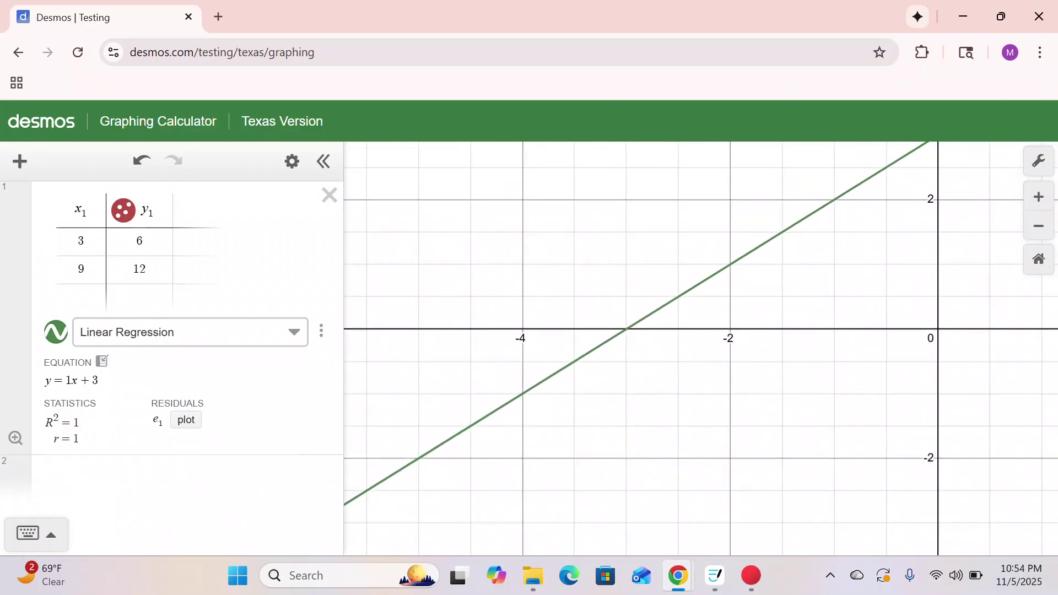
click(627, 329)
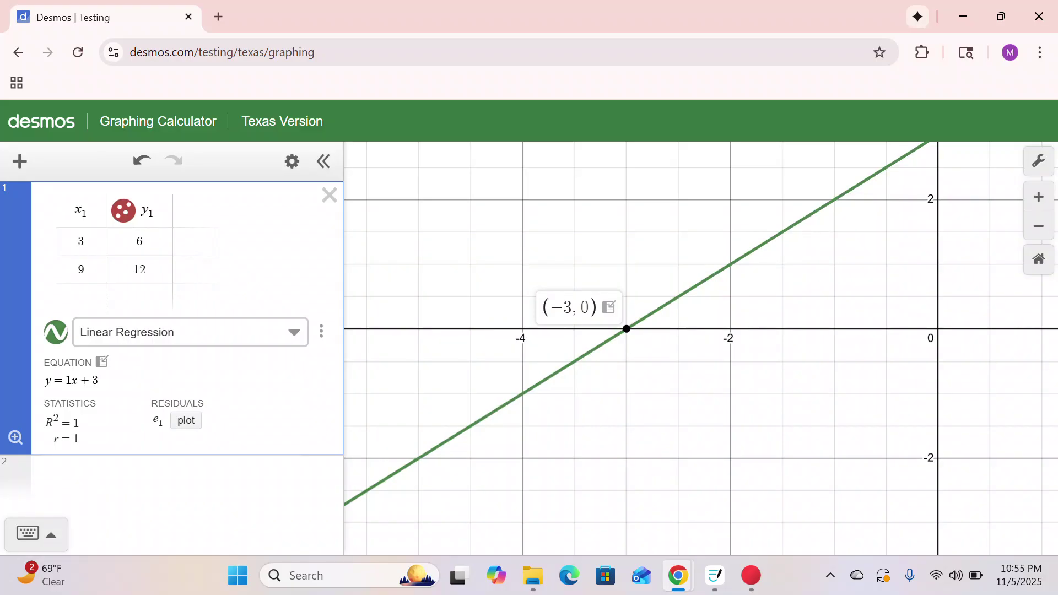
drag(945, 204, 752, 362)
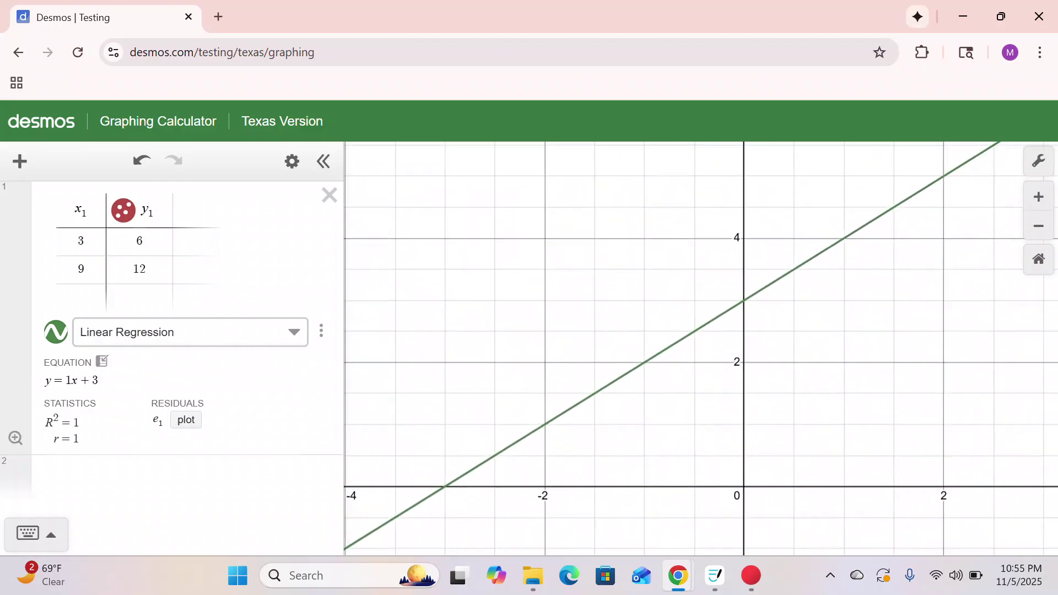
click(746, 301)
click(744, 301)
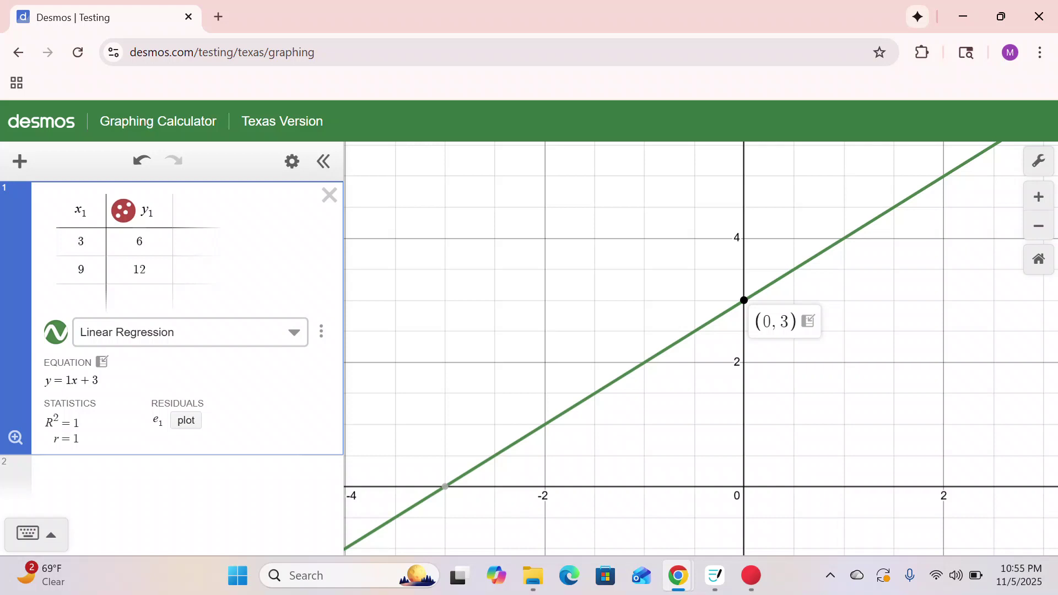
Restore Desmos to its smaller window, switch to Goodnotes, and handwrite y = 1x + 3 in blue above the slope blank of problem 2
click(1002, 17)
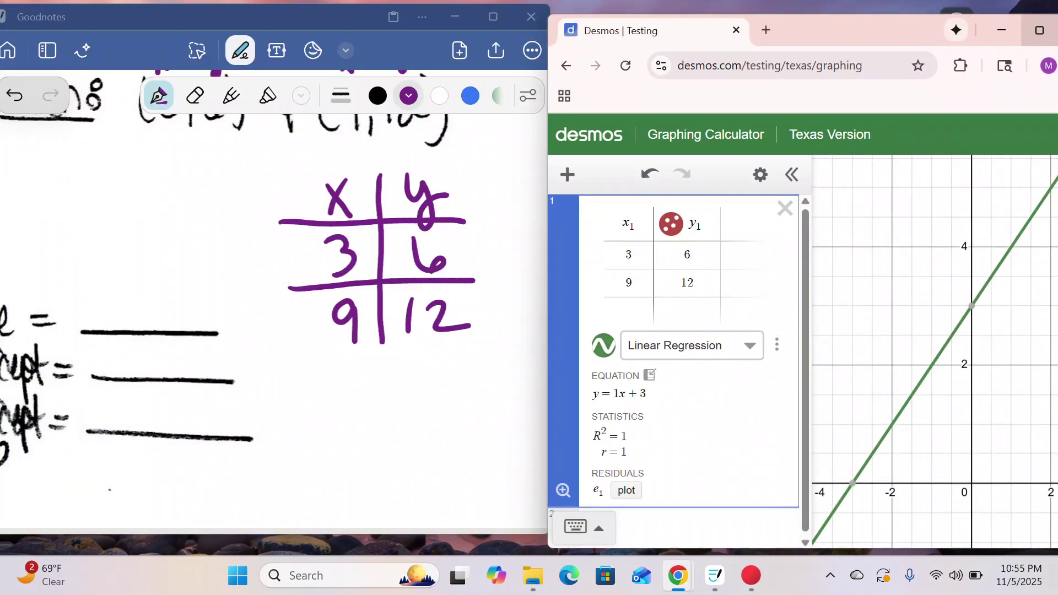
click(160, 309)
scroll(311, 328, left, 5)
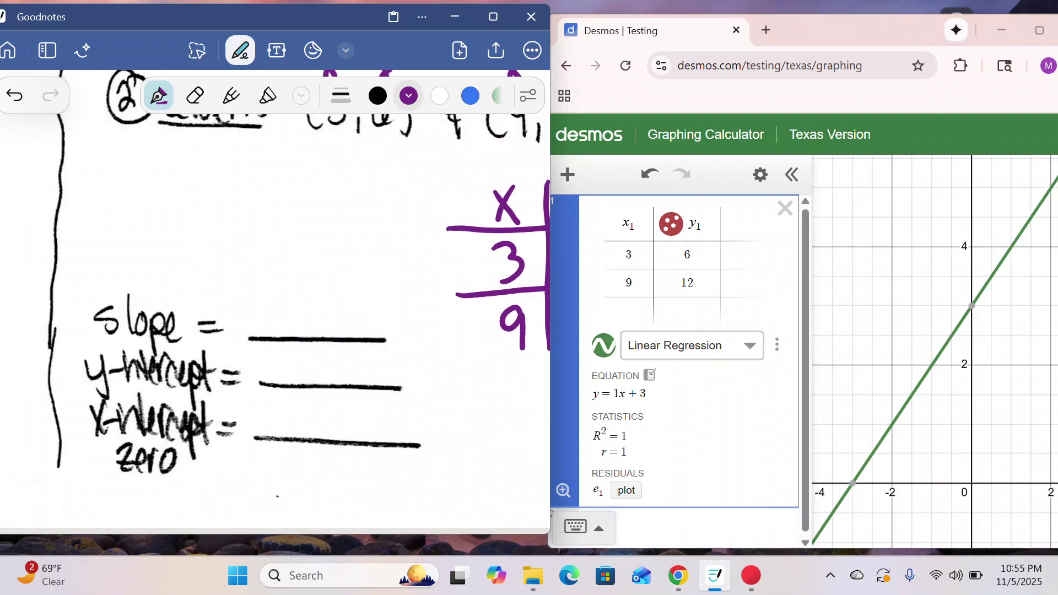
click(470, 96)
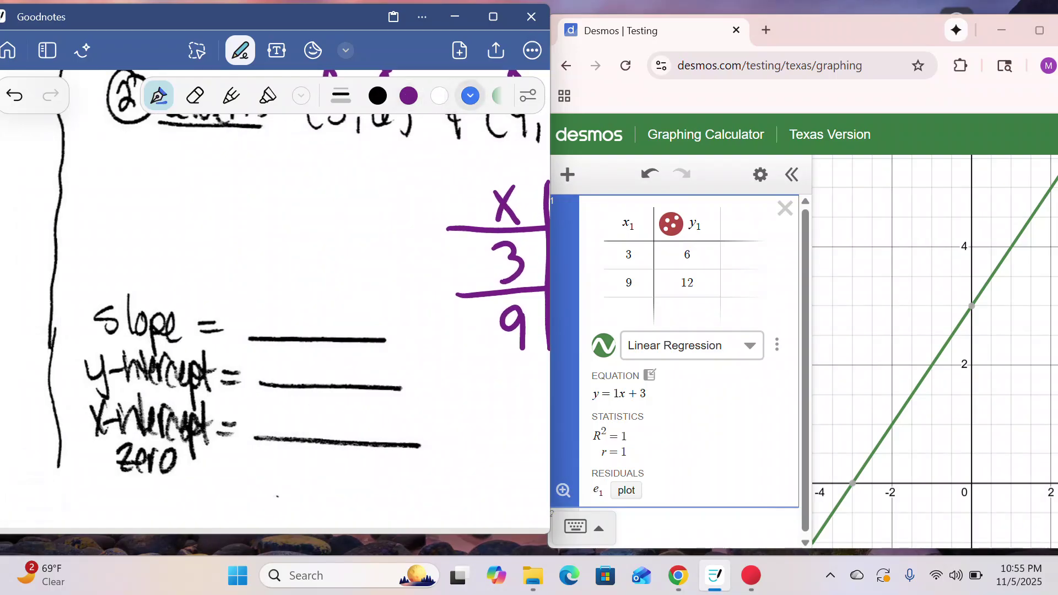
mouse_move(114, 177)
mouse_down()
mouse_move(141, 178)
mouse_move(116, 236)
mouse_up()
drag(158, 190, 175, 188)
drag(159, 206, 176, 205)
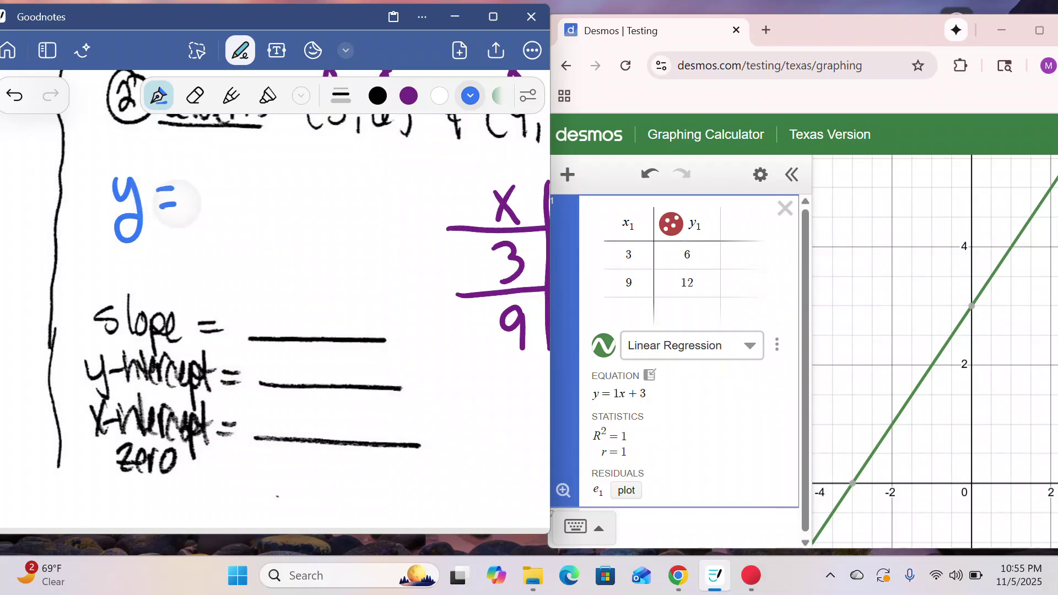
drag(216, 163, 217, 226)
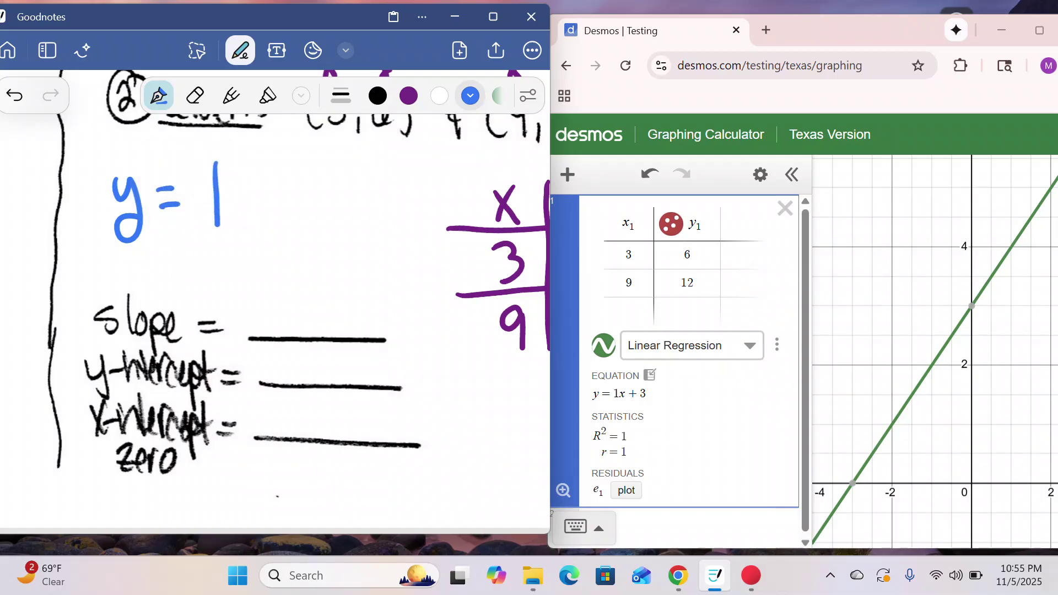
mouse_move(228, 189)
mouse_down()
mouse_move(248, 221)
mouse_move(234, 229)
mouse_up()
drag(278, 176, 279, 217)
drag(266, 202, 287, 196)
mouse_move(307, 169)
mouse_down()
mouse_move(331, 175)
mouse_move(319, 215)
mouse_up()
In purple, underline the equation's coefficient 1, write 1 on the slope blank, and mark the constant 3
click(409, 96)
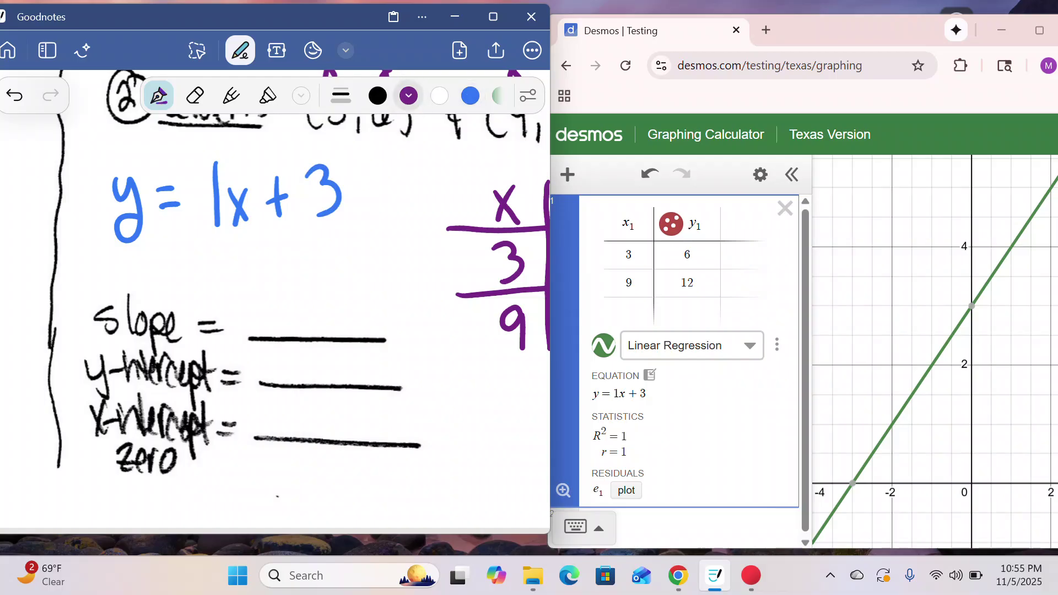
drag(207, 241, 226, 240)
drag(295, 282, 300, 318)
drag(336, 225, 349, 216)
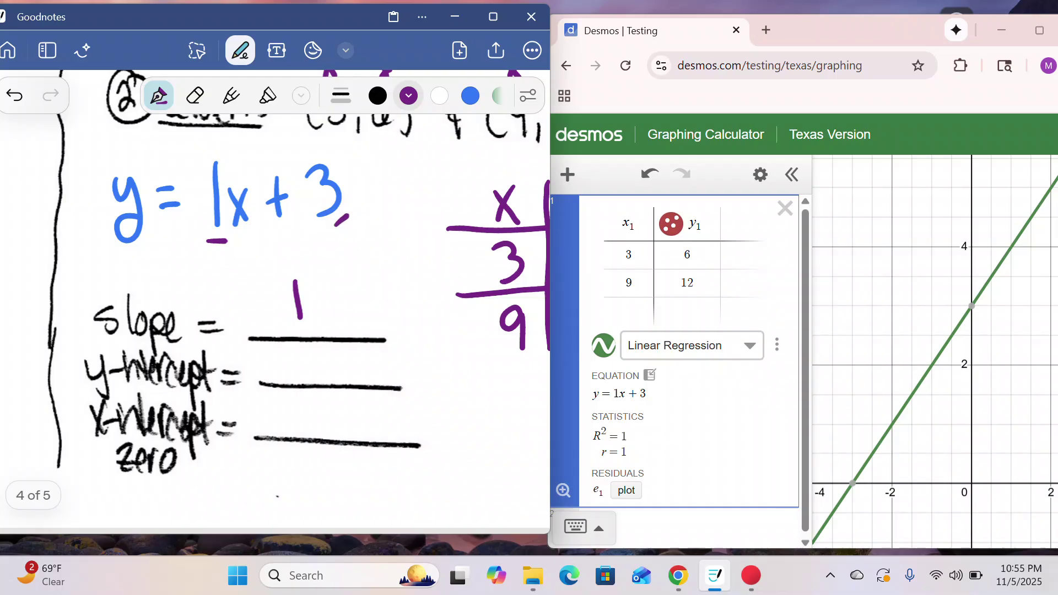
Display the y-intercept's coordinates on the Desmos graph and write (0,3) on the y-intercept blank in Goodnotes
scroll(935, 352, up, 3)
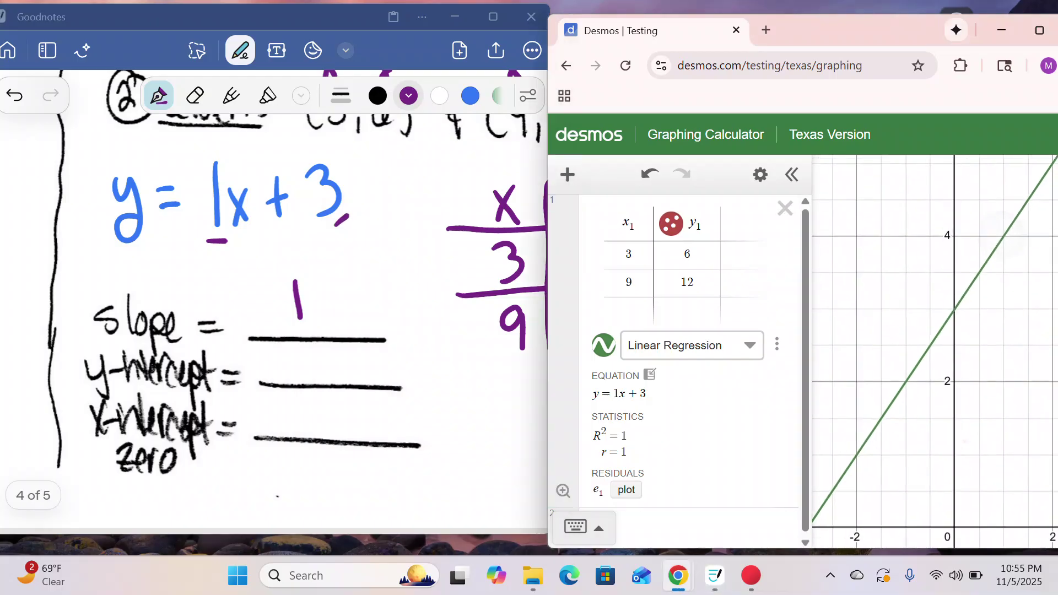
click(947, 299)
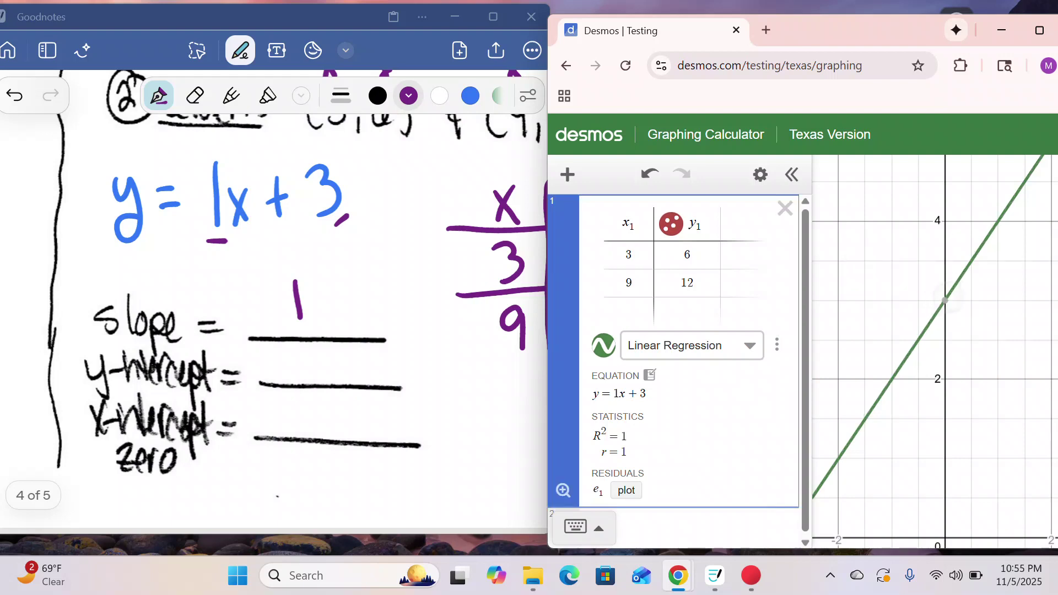
click(945, 299)
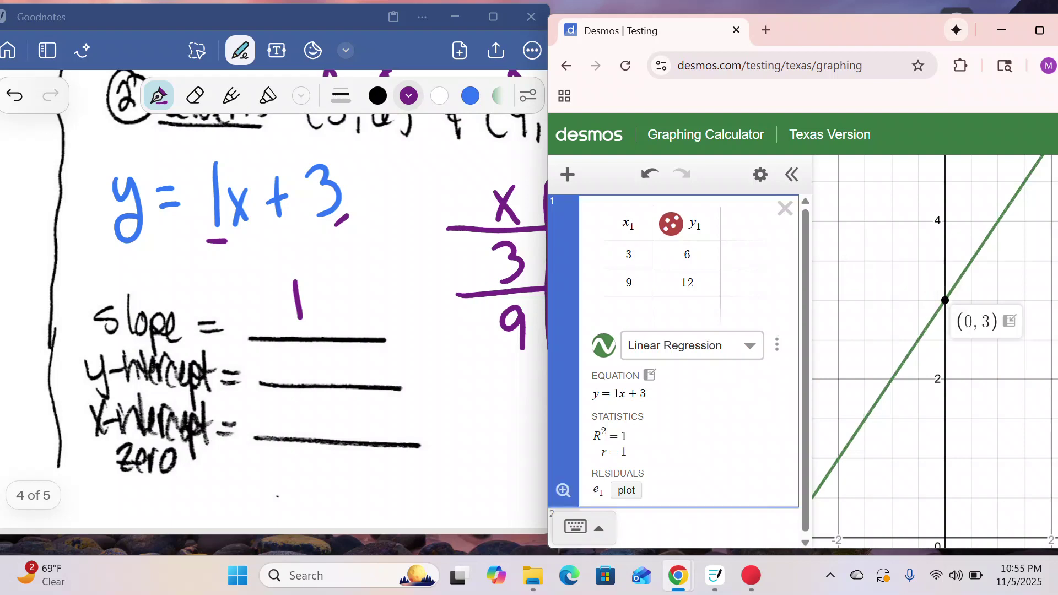
mouse_move(279, 351)
mouse_down()
mouse_move(277, 389)
mouse_move(296, 355)
mouse_move(310, 390)
mouse_up()
mouse_move(319, 354)
mouse_down()
mouse_move(329, 365)
mouse_move(318, 385)
mouse_move(347, 382)
mouse_up()
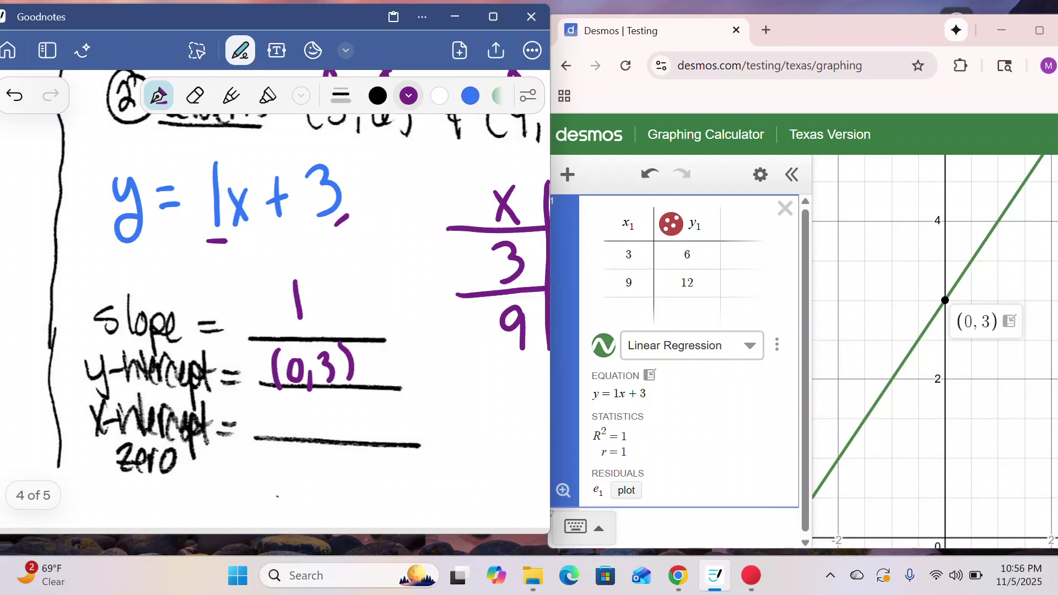
Display the x-intercept's coordinates on the Desmos graph and write (-3,0) on the x-intercept blank in Goodnotes
drag(866, 483, 1005, 334)
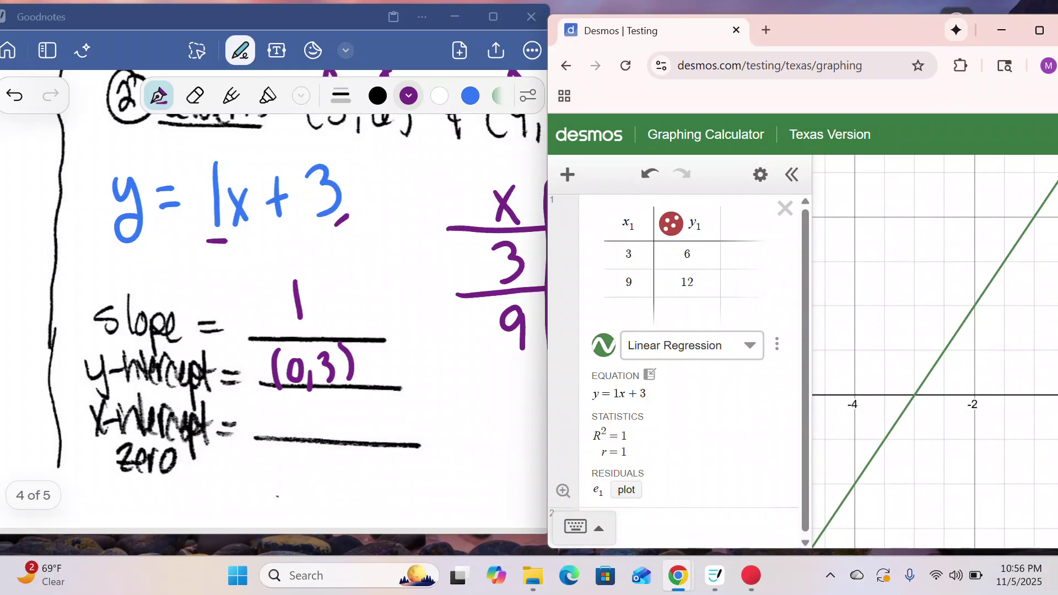
click(915, 396)
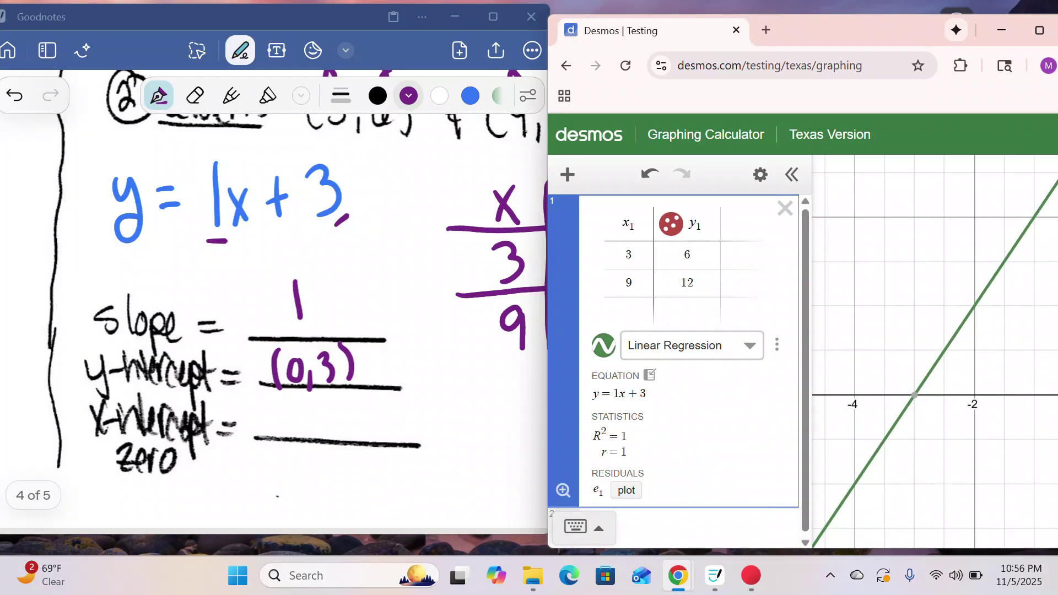
click(915, 395)
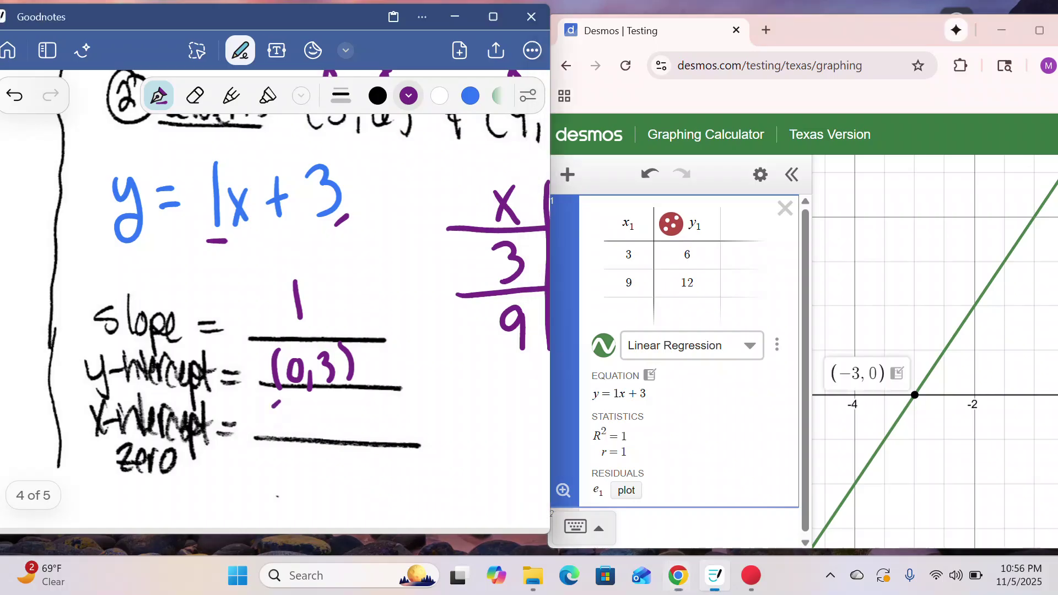
mouse_move(276, 403)
mouse_down()
mouse_move(271, 439)
mouse_move(307, 421)
mouse_move(291, 436)
mouse_move(319, 449)
mouse_up()
mouse_move(335, 414)
mouse_down()
mouse_move(329, 431)
mouse_move(342, 421)
mouse_move(347, 443)
mouse_up()
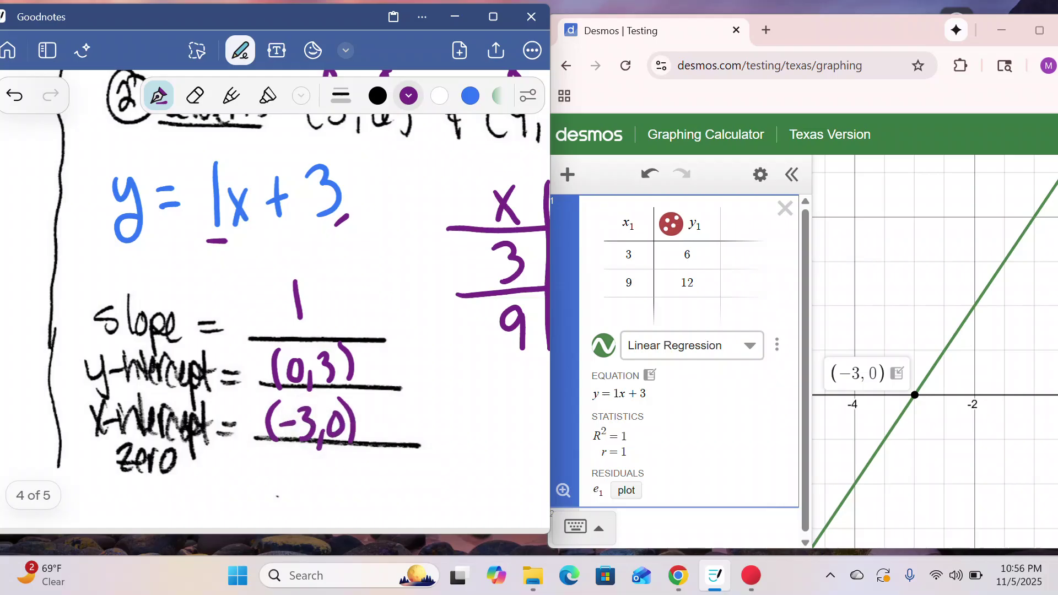
Write -3 beside the x-intercept answer as the zero of the line
mouse_move(401, 421)
mouse_down()
mouse_move(452, 422)
mouse_move(433, 439)
mouse_up()
scroll(274, 301, up, 2)
scroll(274, 301, right, 3)
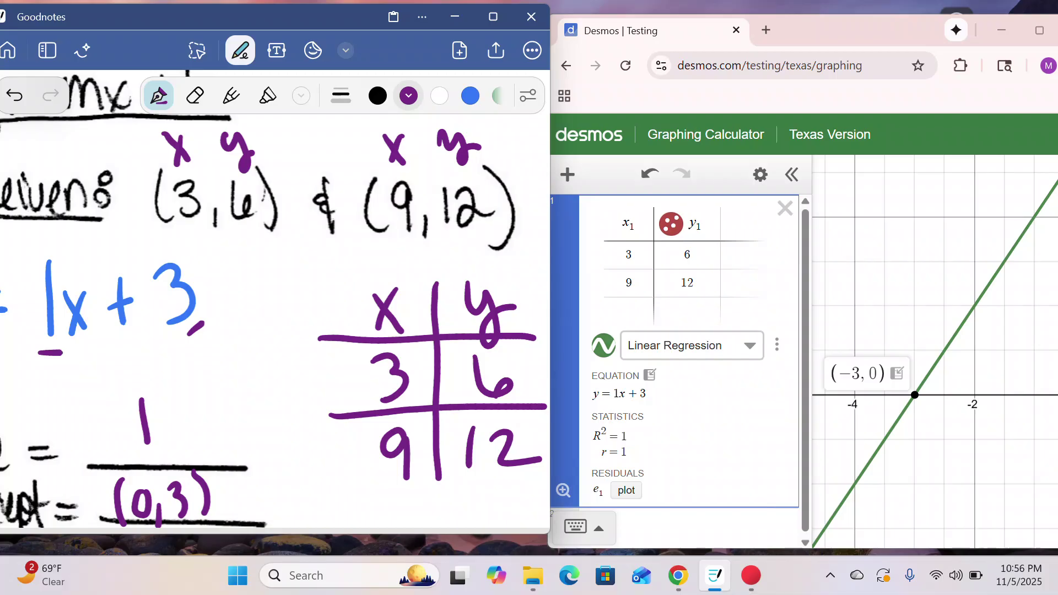
scroll(380, 223, down, 5)
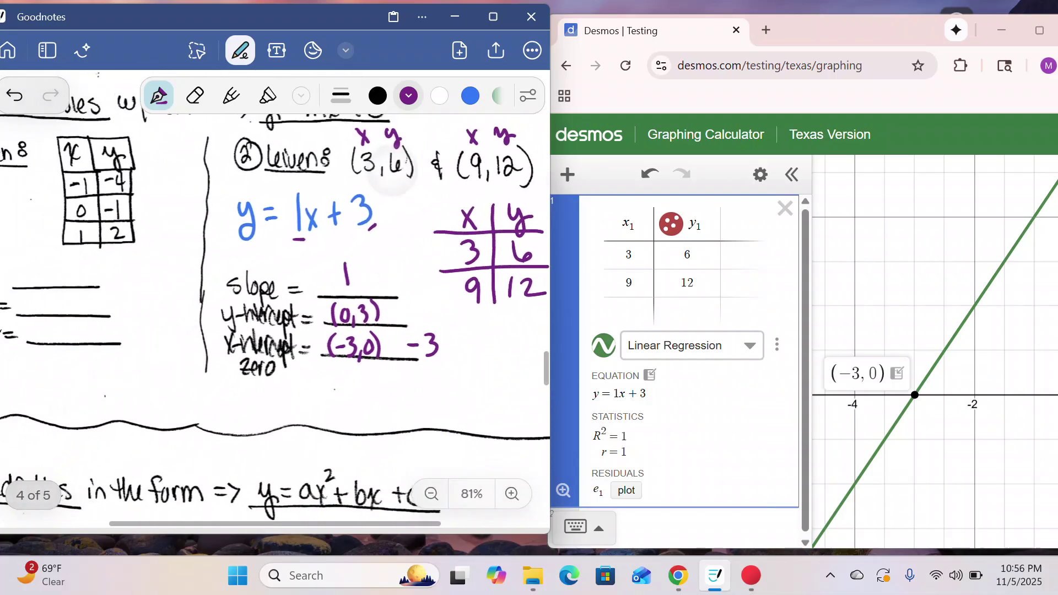
scroll(377, 226, up, 3)
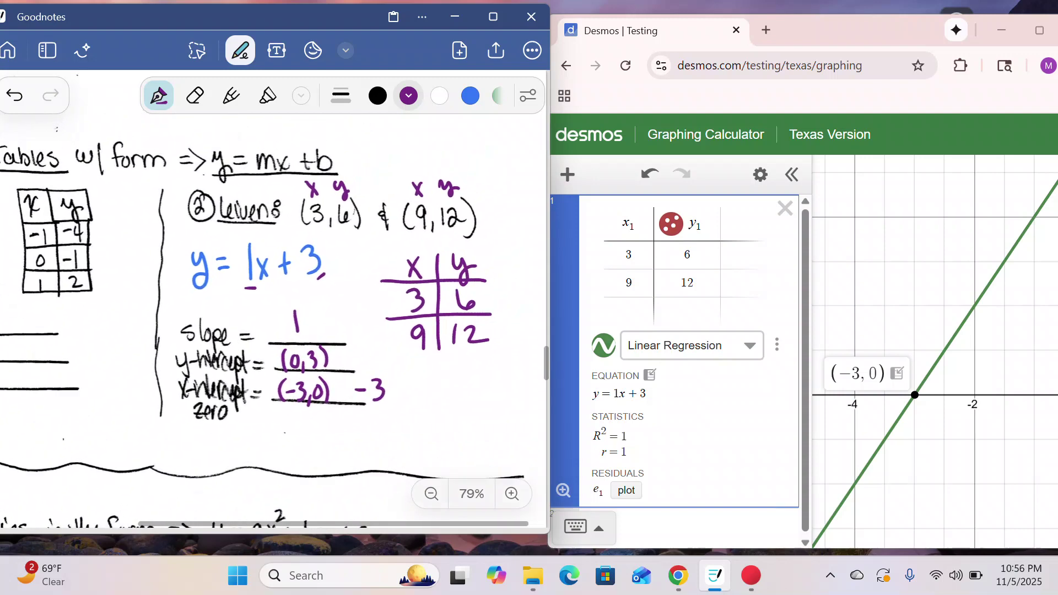
Delete the regression table in Desmos and bring the Quadratics section of the Goodnotes worksheet into view
click(786, 208)
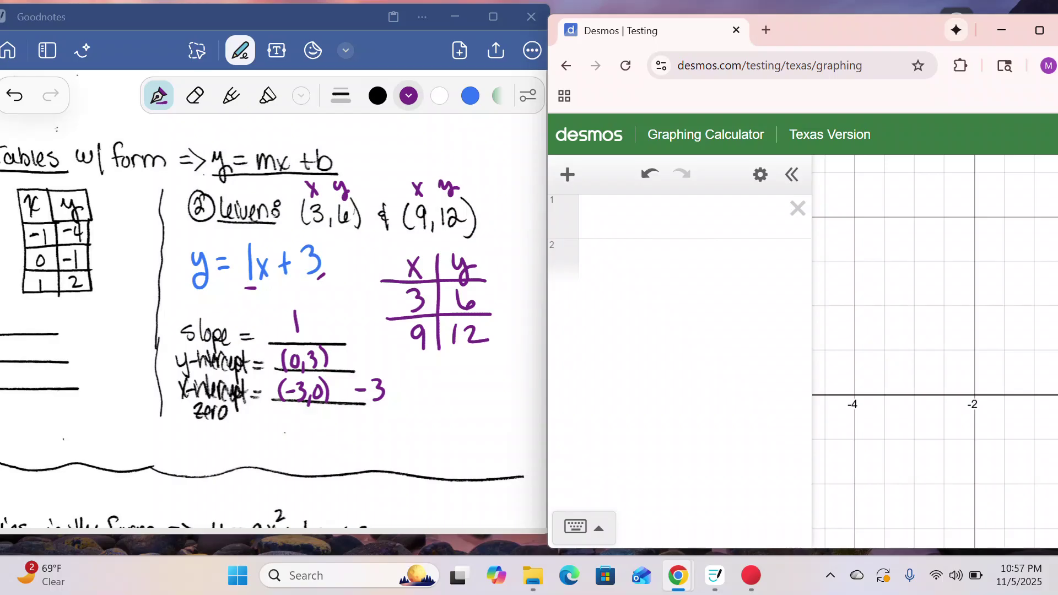
scroll(275, 320, down, 4)
scroll(275, 320, left, 3)
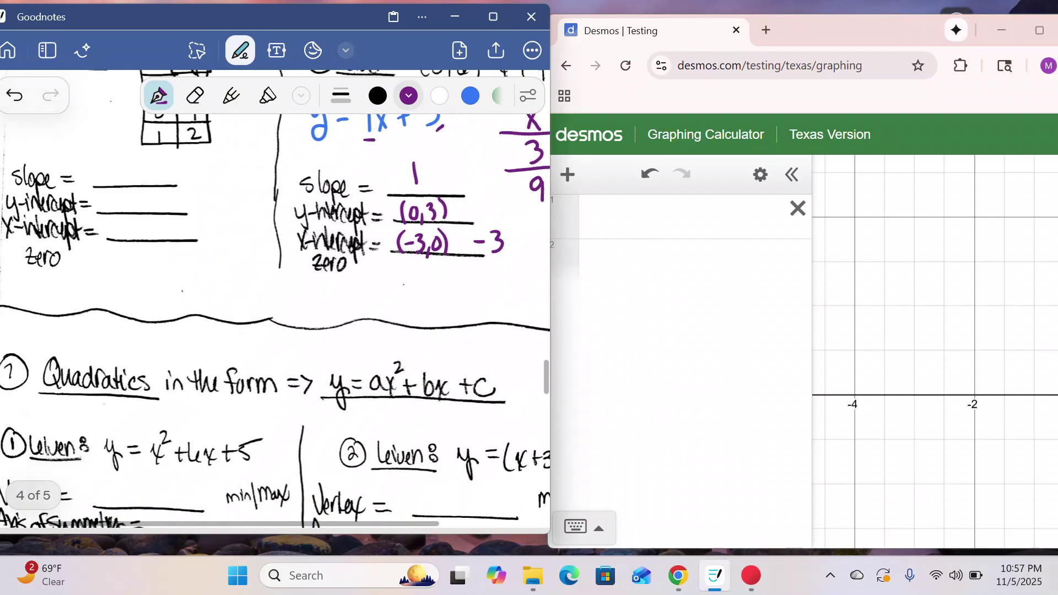
scroll(275, 320, down, 2)
scroll(275, 320, left, 1)
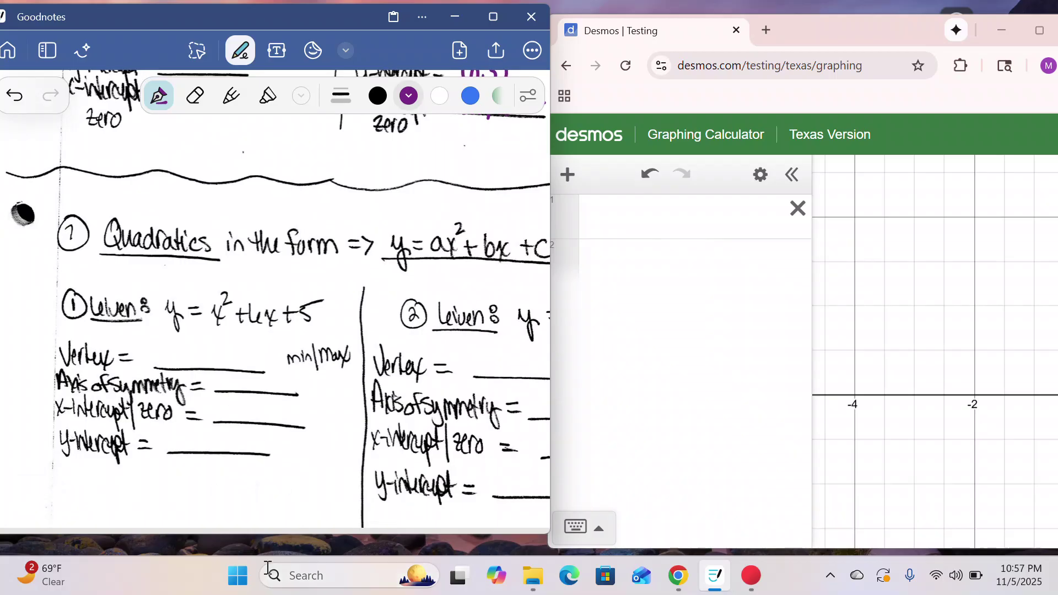
click(607, 214)
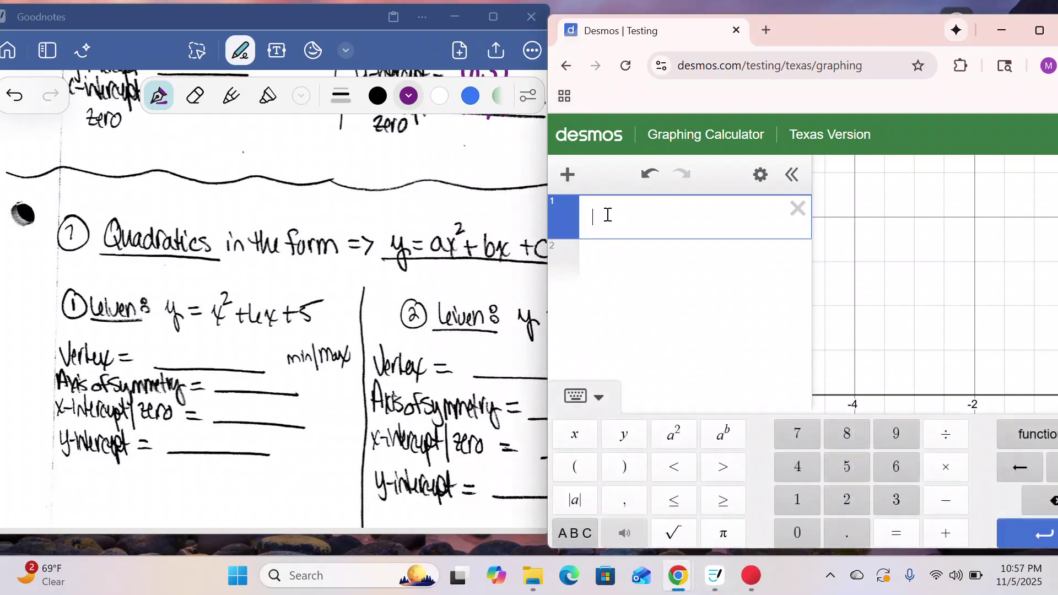
click(624, 432)
click(897, 498)
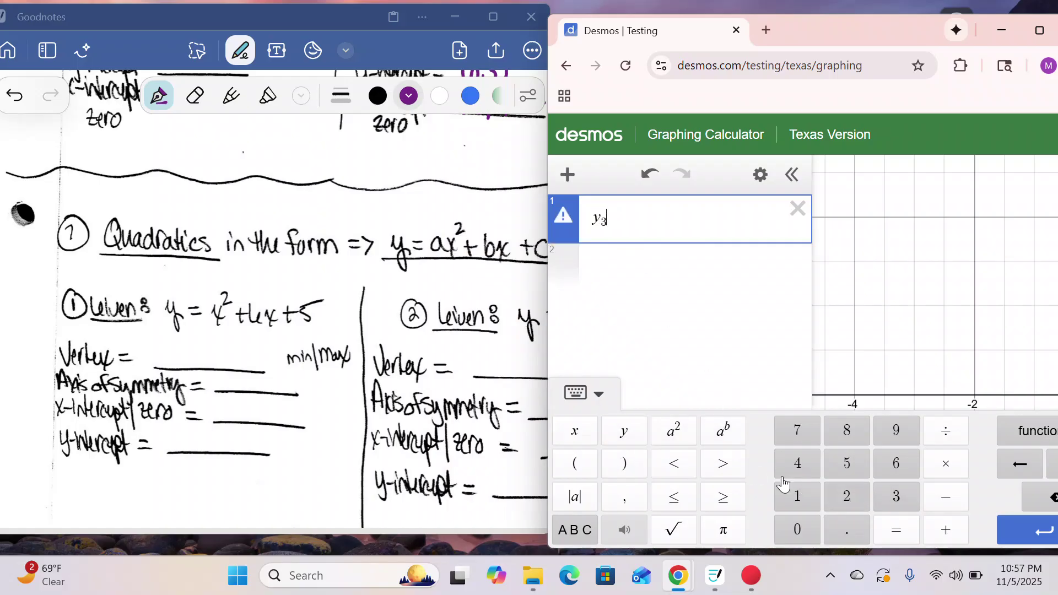
click(577, 433)
click(1048, 498)
click(1047, 499)
click(1047, 499)
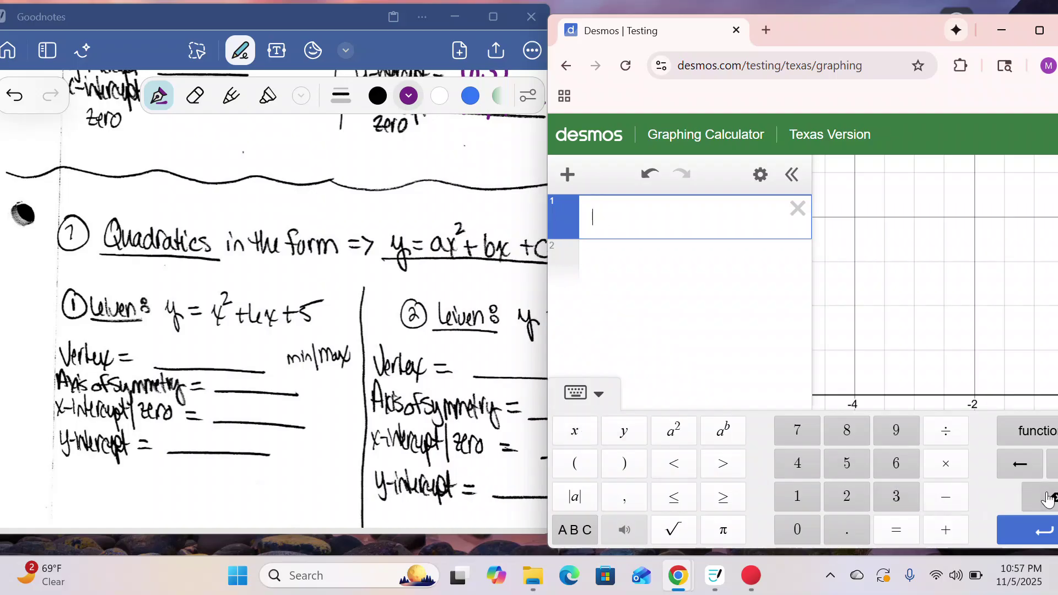
Enter the equation y = 3x + 6 in the first expression line of Desmos
click(625, 435)
click(904, 526)
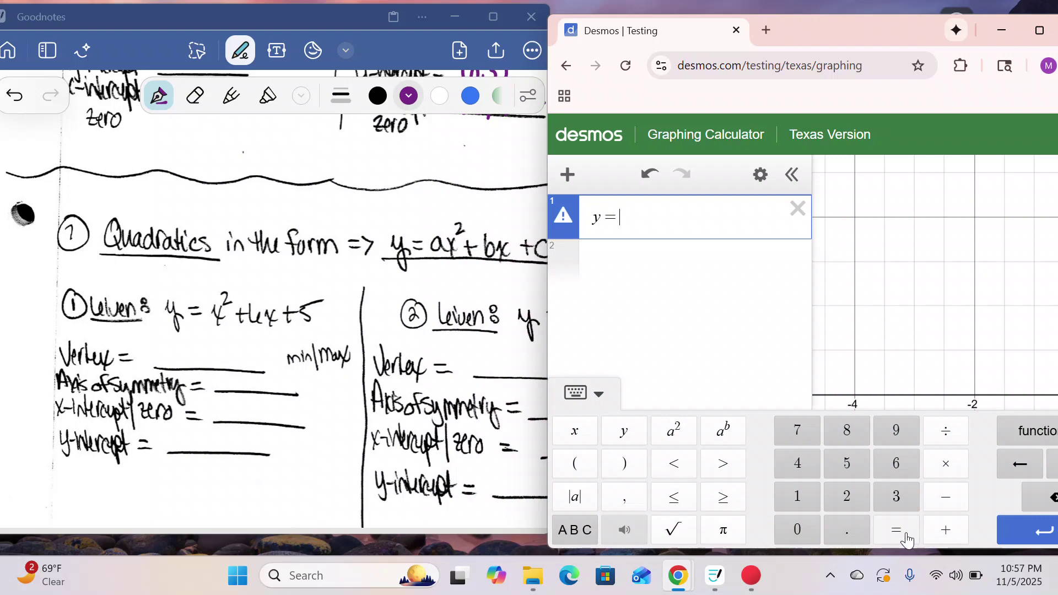
click(900, 498)
click(575, 435)
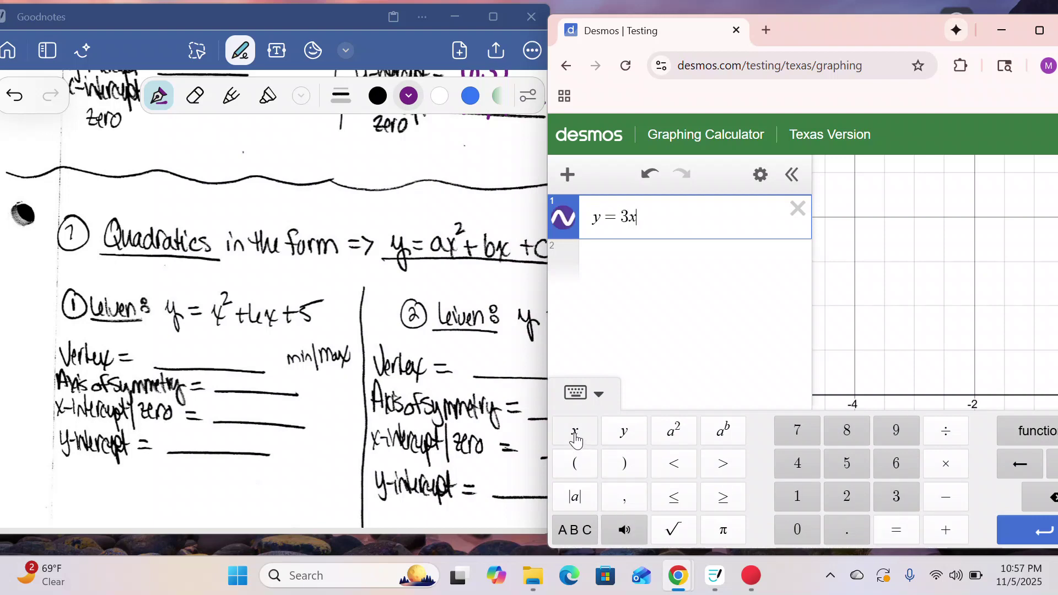
click(946, 528)
click(898, 467)
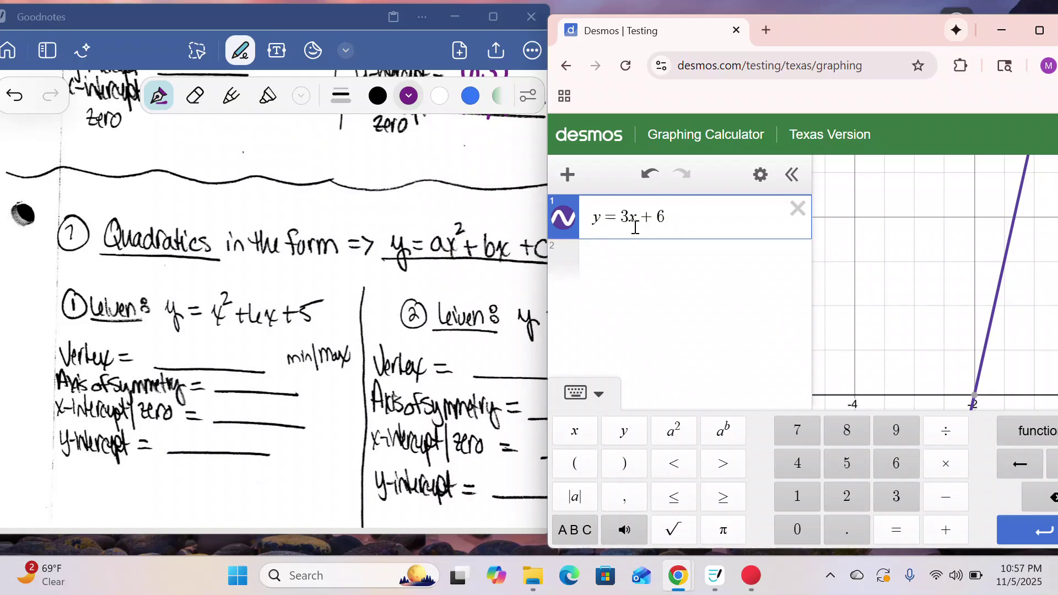
Enter 3x + 6 without the y = part in the second expression line
click(623, 260)
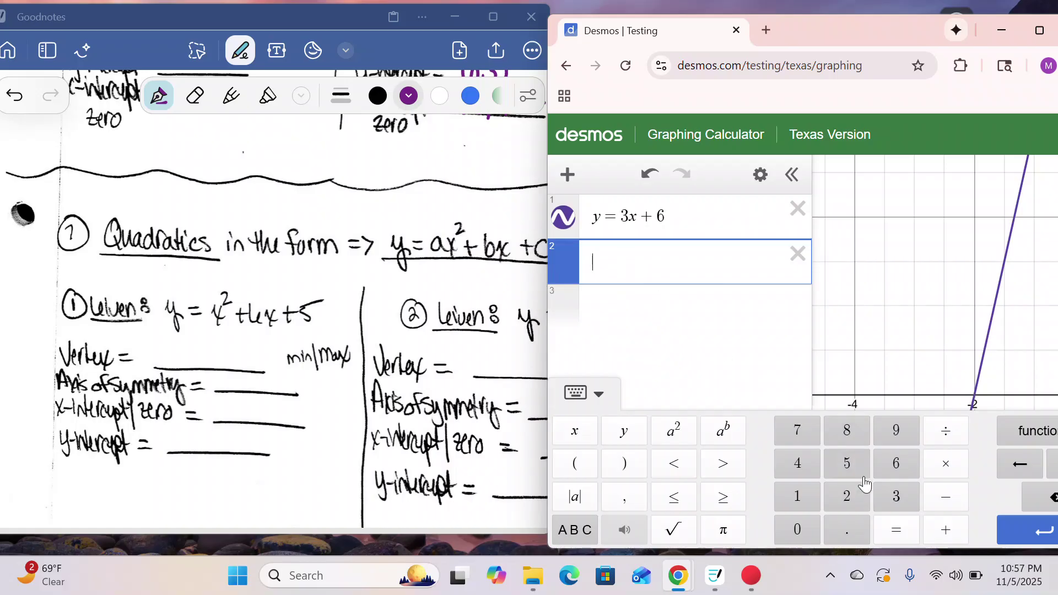
click(896, 498)
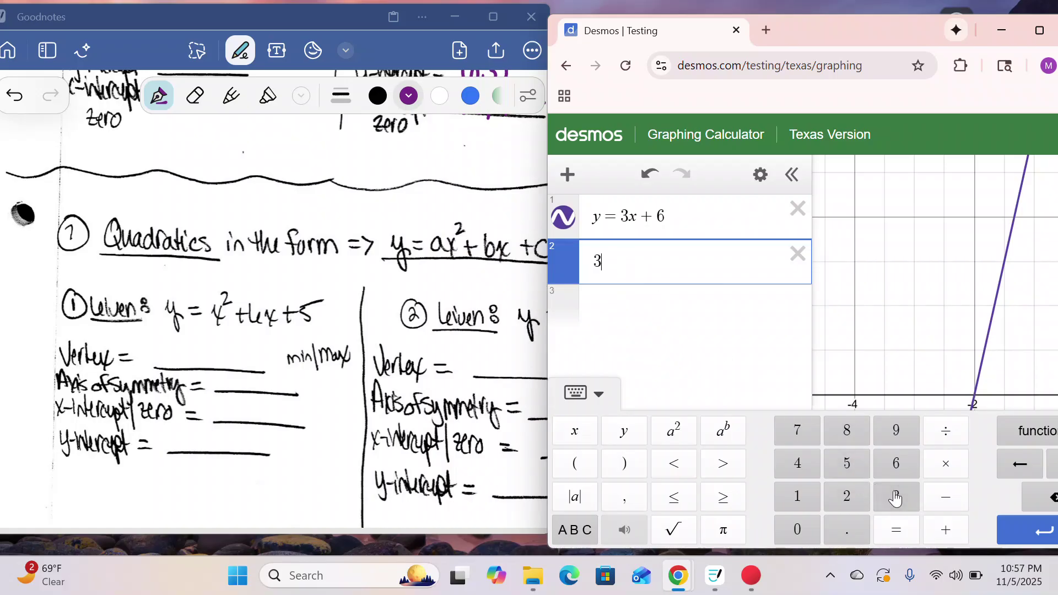
click(586, 436)
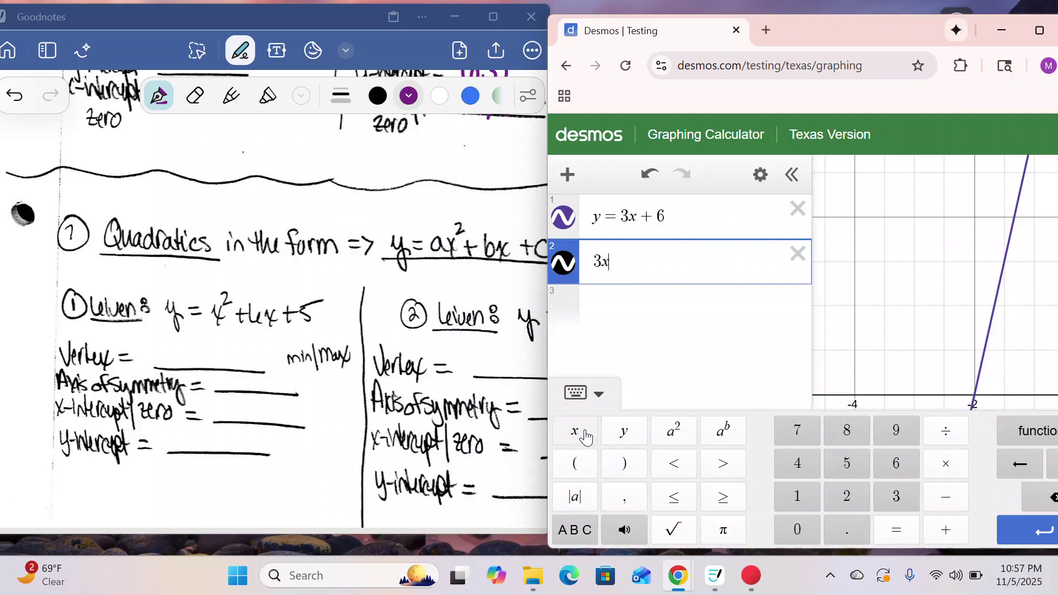
click(937, 524)
click(905, 467)
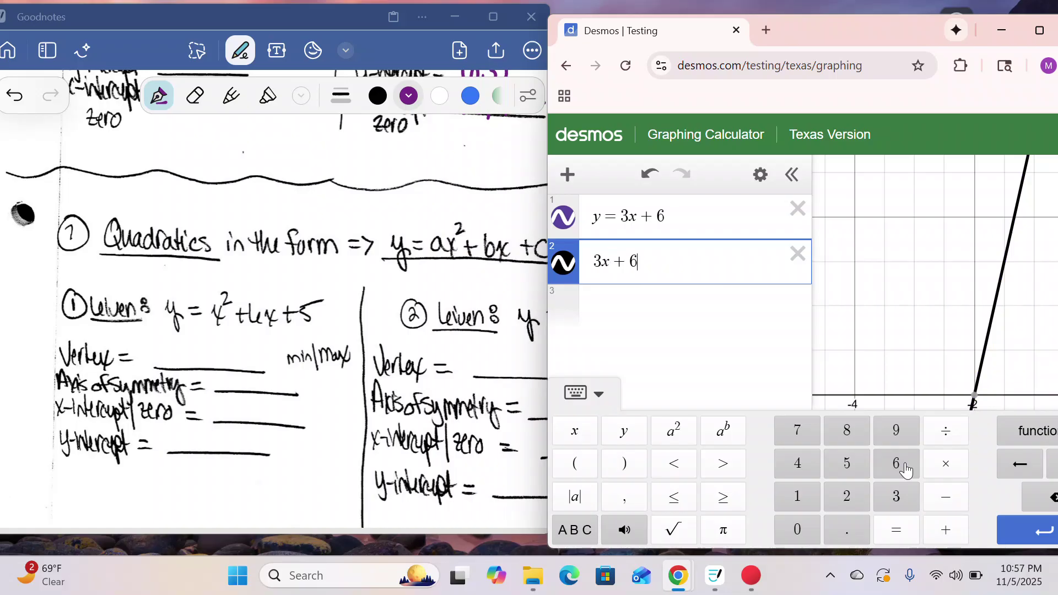
Hide and show the graphs of y = 3x + 6 and 3x + 6 one at a time to compare the two lines
click(568, 220)
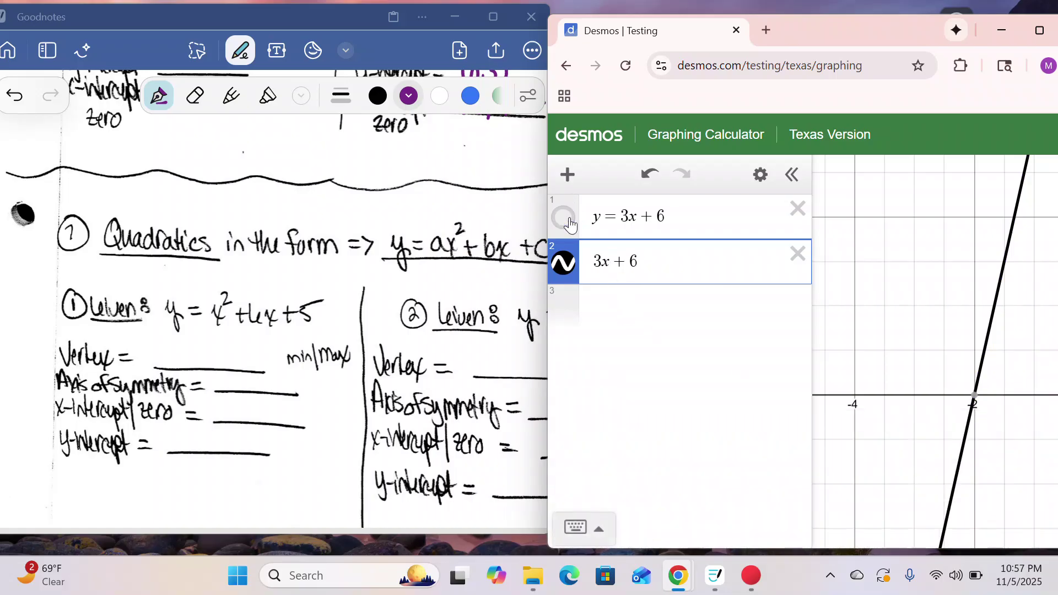
click(570, 266)
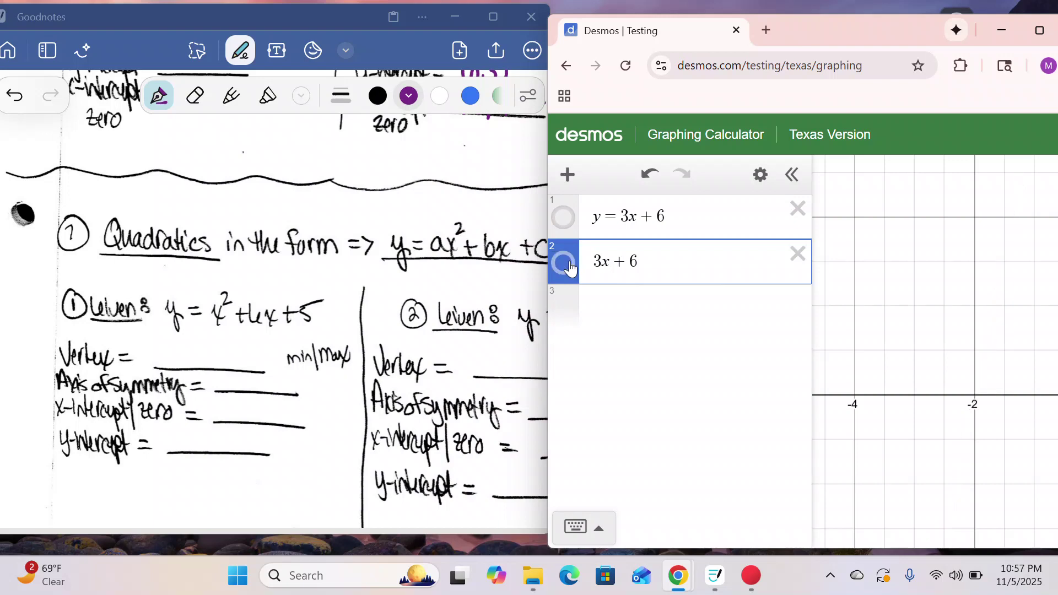
click(568, 226)
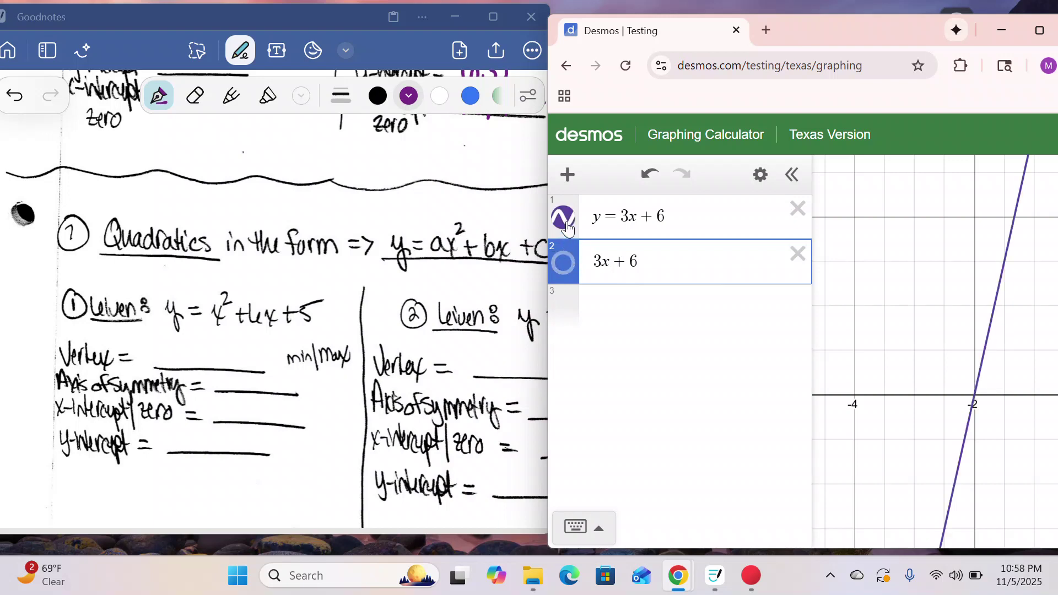
click(563, 266)
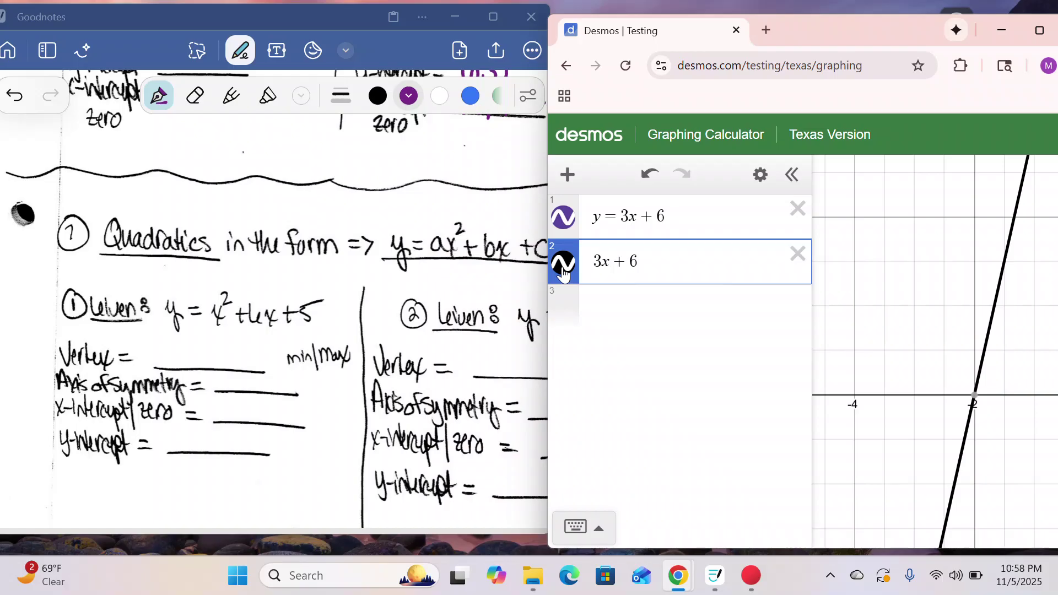
Delete both linear expressions from Desmos and circle the equation y = x² + 6x + 5 in problem 1 of the Goodnotes quadratics section
click(794, 258)
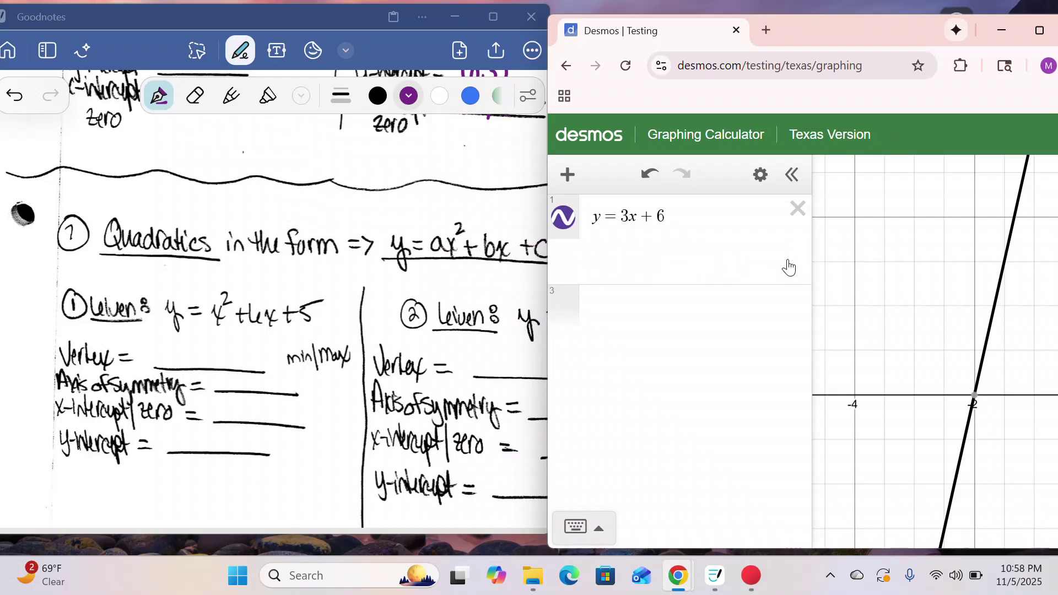
click(799, 215)
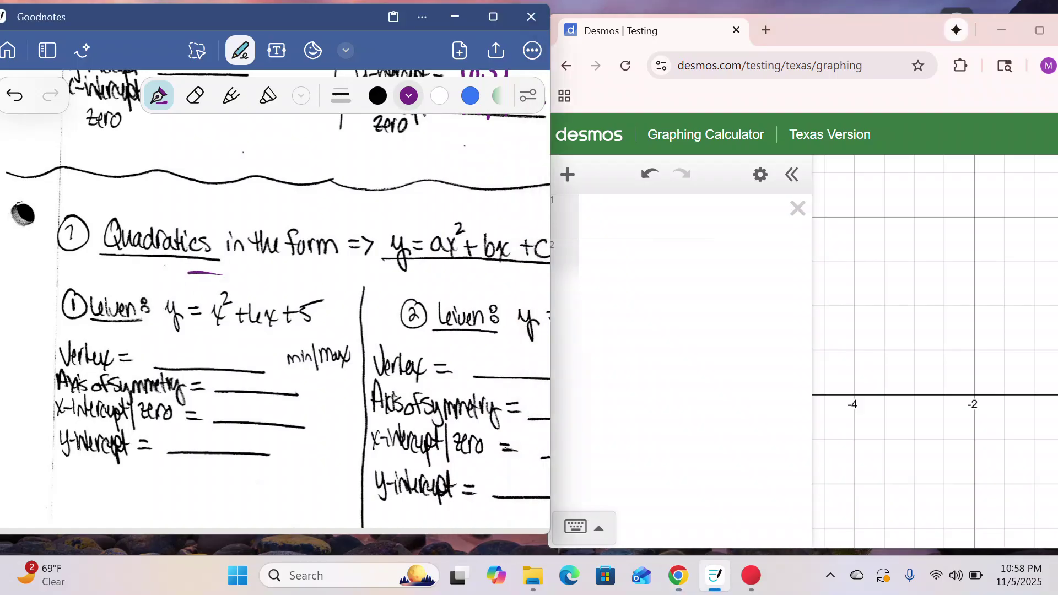
mouse_move(222, 274)
mouse_down()
mouse_move(166, 343)
mouse_move(284, 344)
mouse_move(331, 277)
mouse_move(182, 266)
mouse_up()
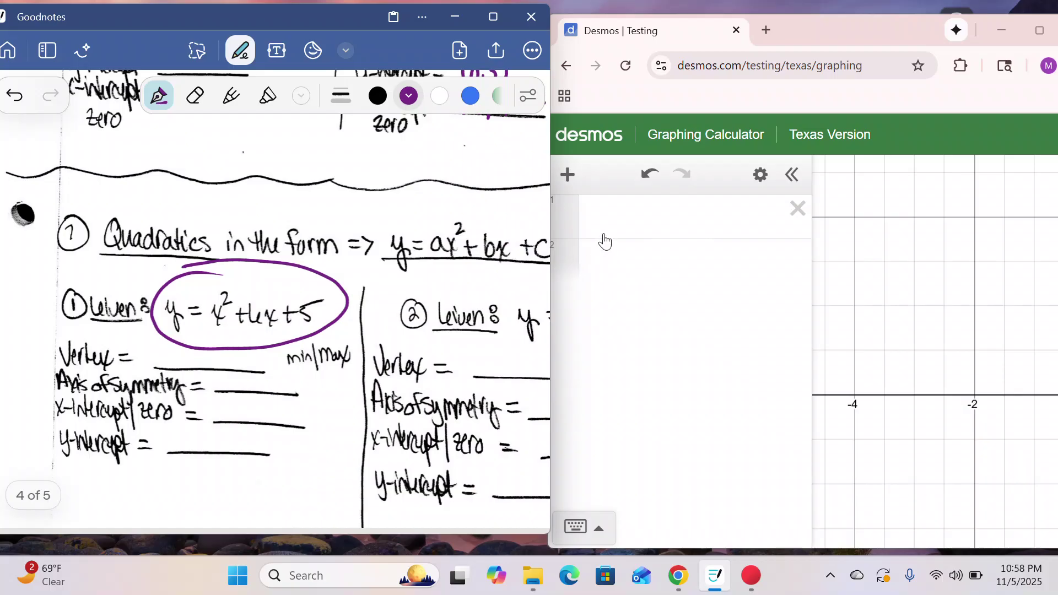
Enter the equation y = x² + 6x + 5 in the first expression line of Desmos
click(613, 217)
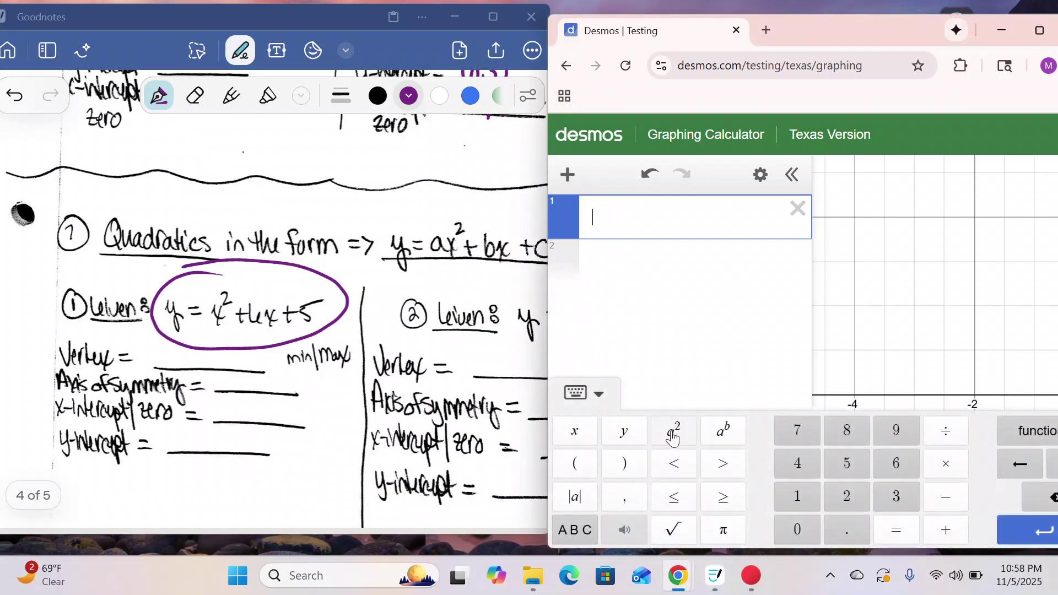
click(631, 438)
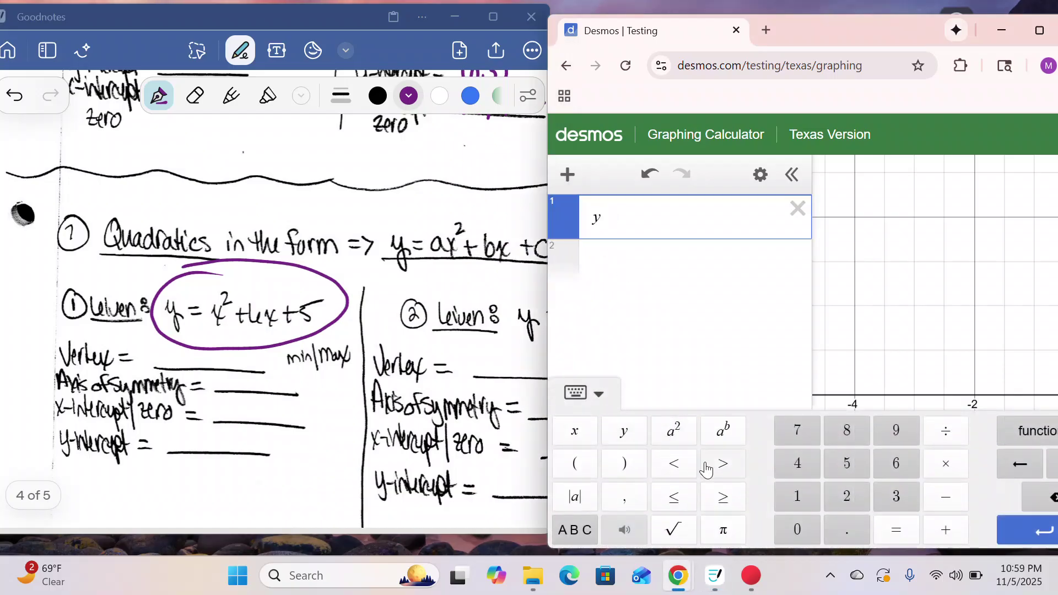
click(894, 531)
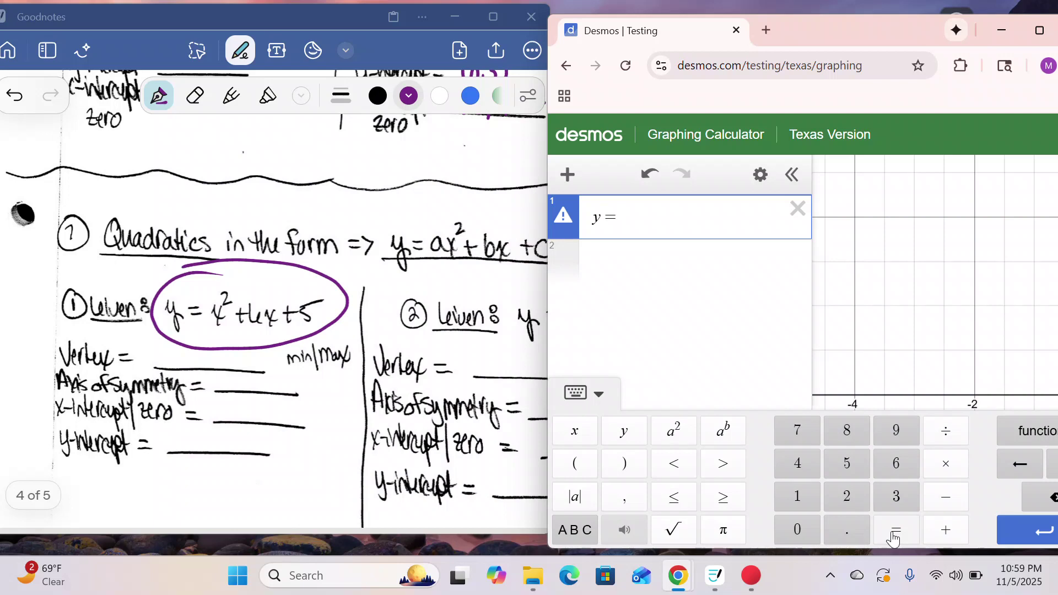
click(576, 436)
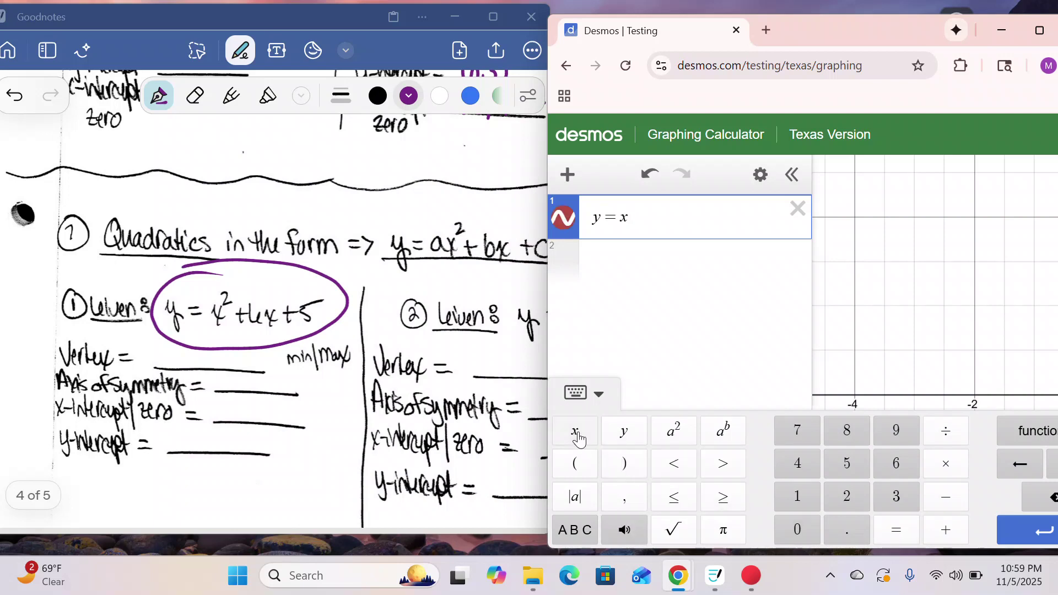
click(676, 433)
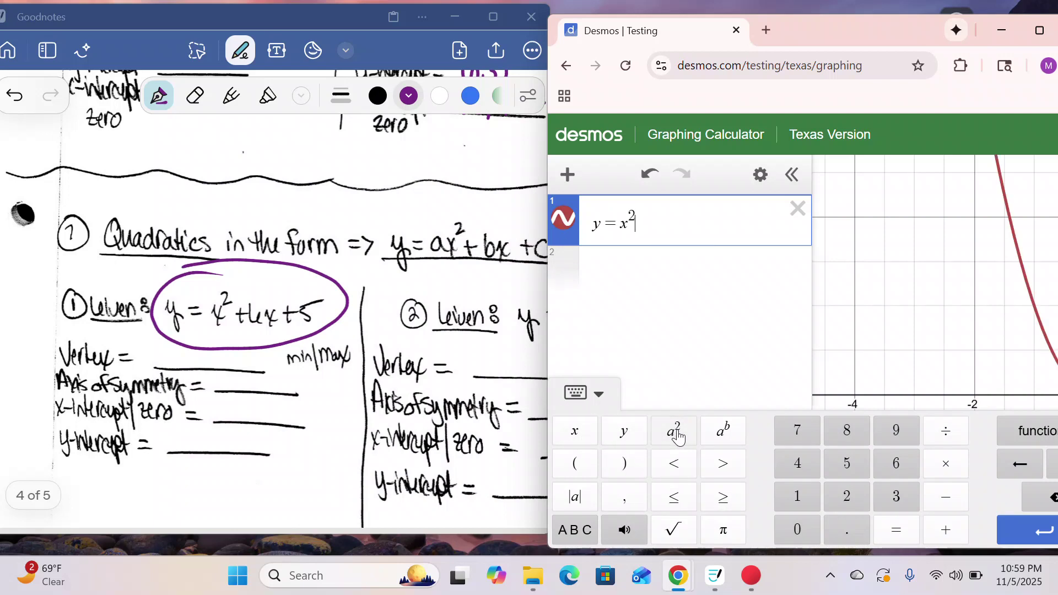
click(946, 531)
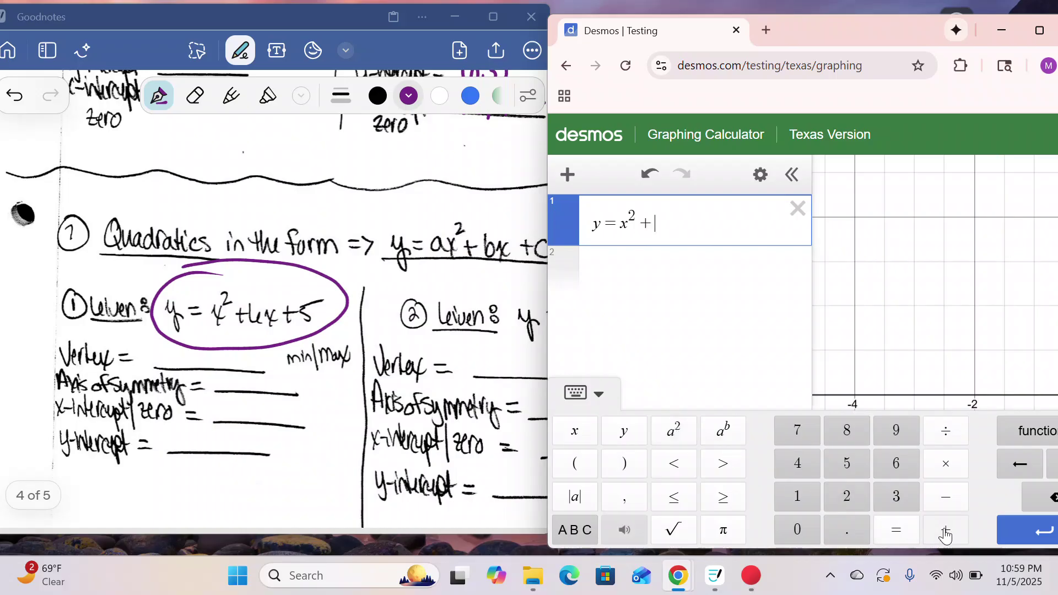
click(896, 463)
click(574, 432)
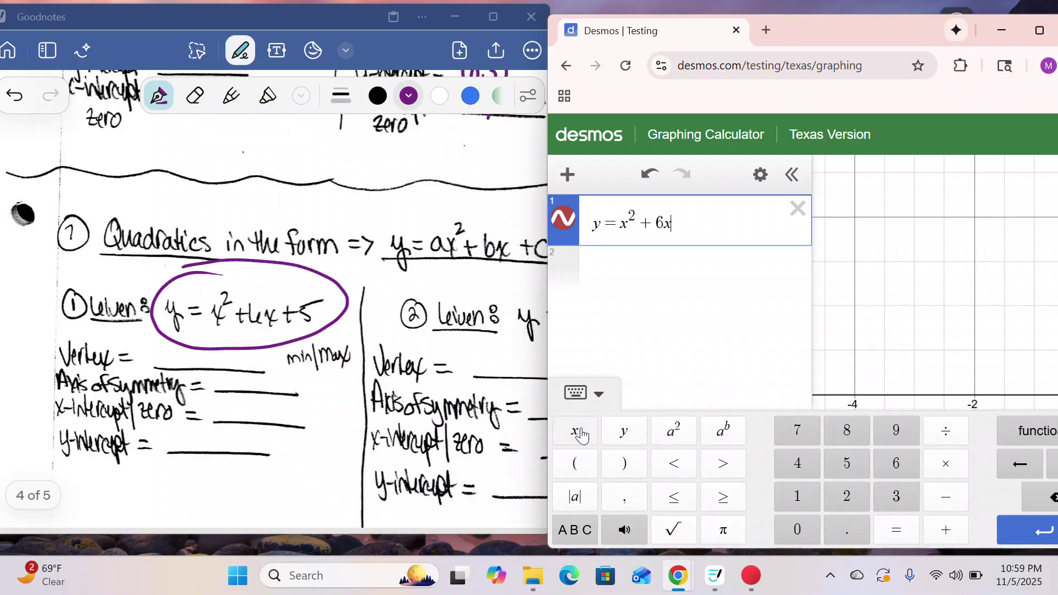
click(946, 531)
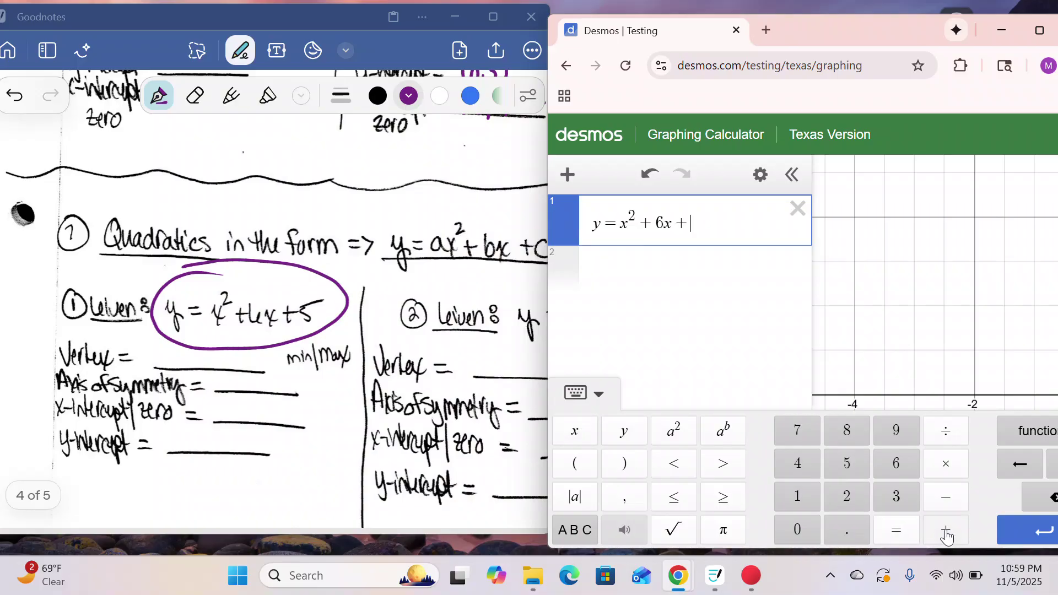
click(843, 466)
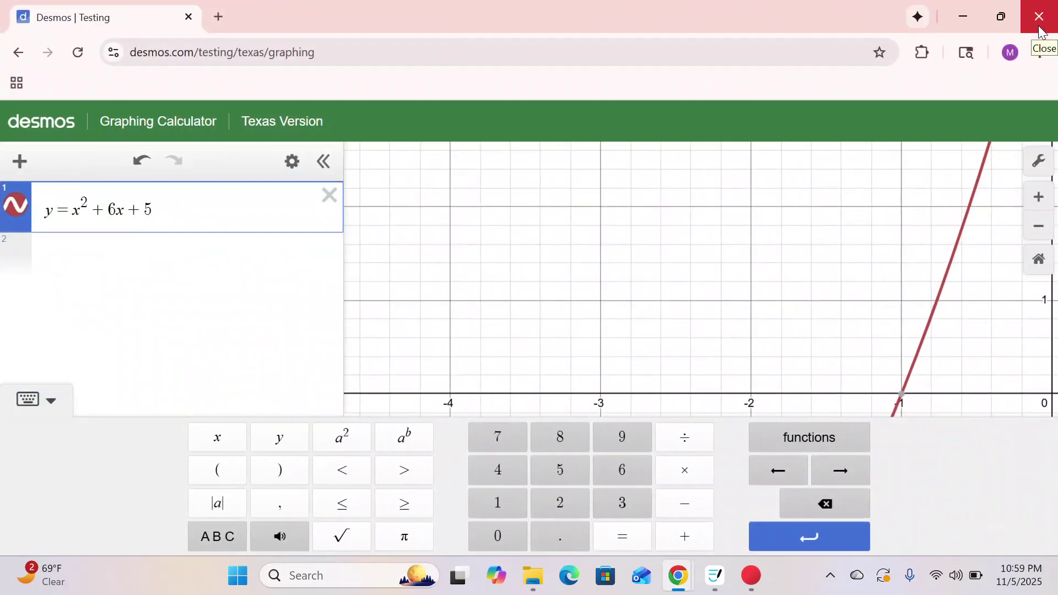
Display the coordinates of the parabola's vertex on the graph
scroll(720, 280, down, 5)
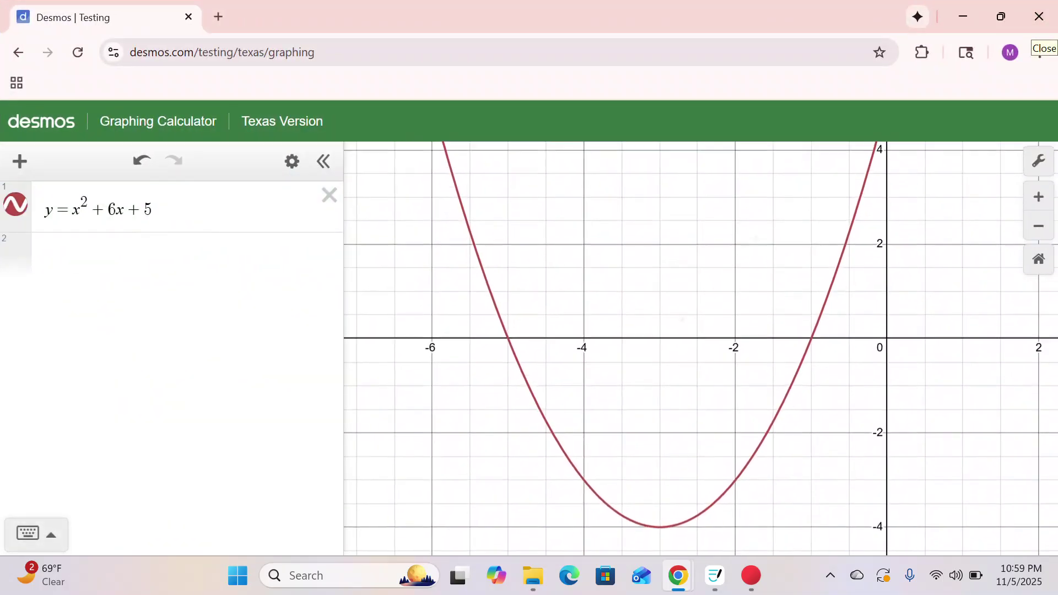
drag(683, 323, 694, 381)
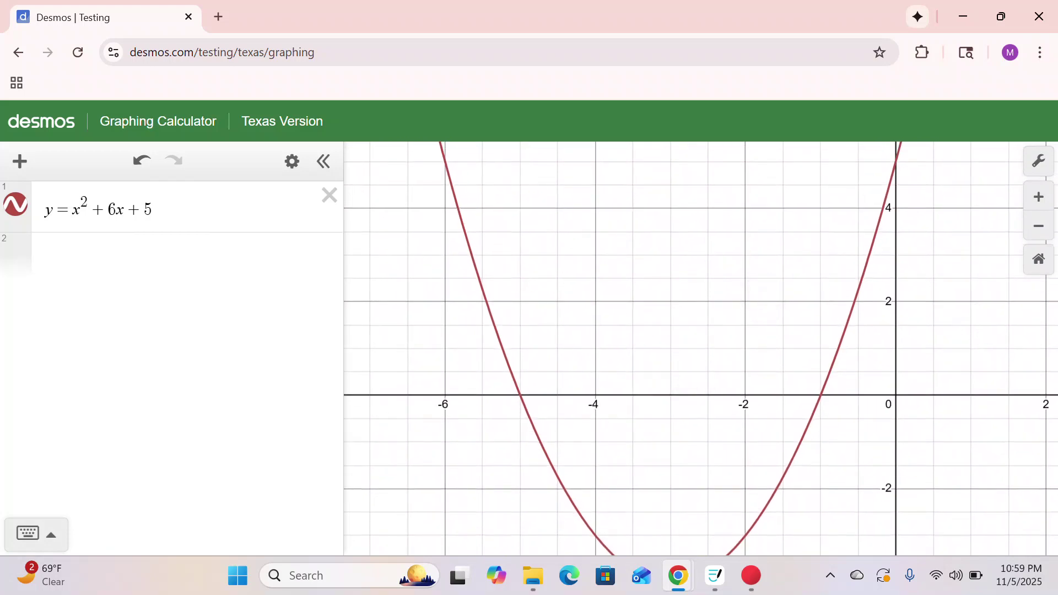
drag(854, 305, 867, 260)
scroll(881, 346, up, 1)
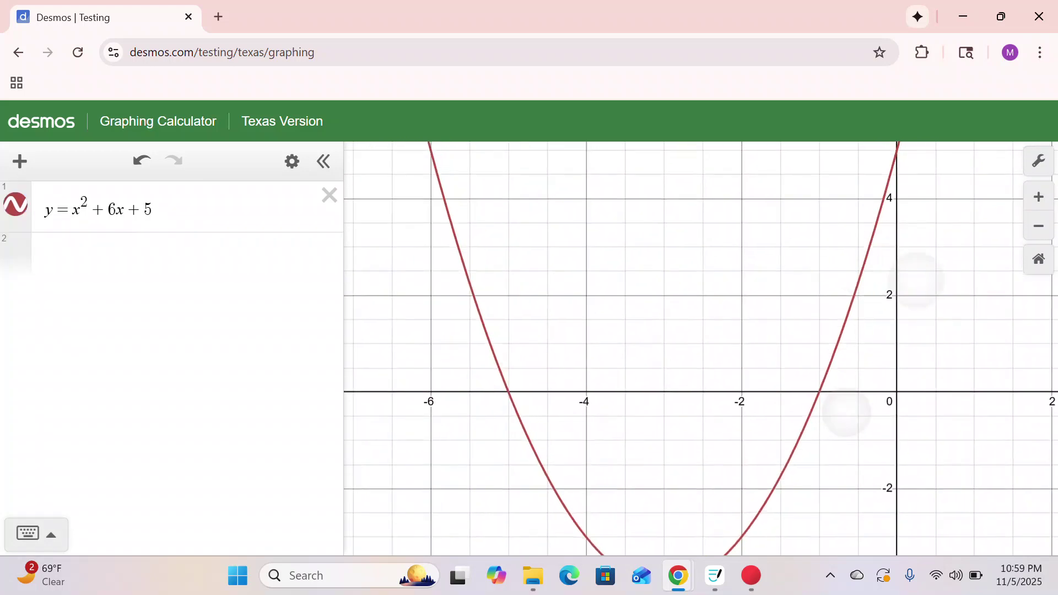
drag(881, 346, 891, 279)
scroll(876, 314, down, 3)
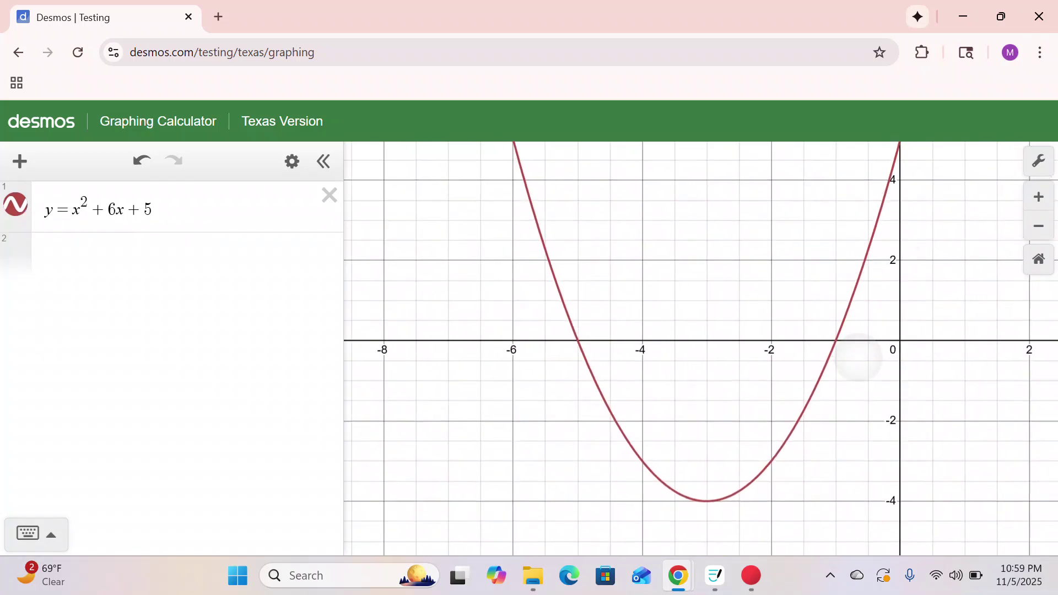
scroll(871, 374, down, 3)
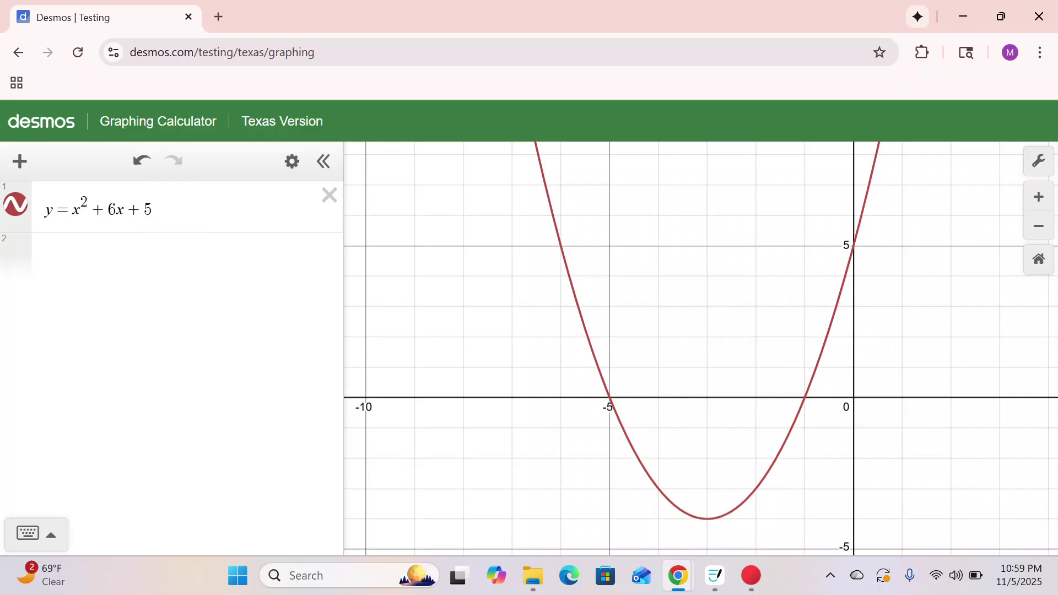
click(714, 520)
click(711, 520)
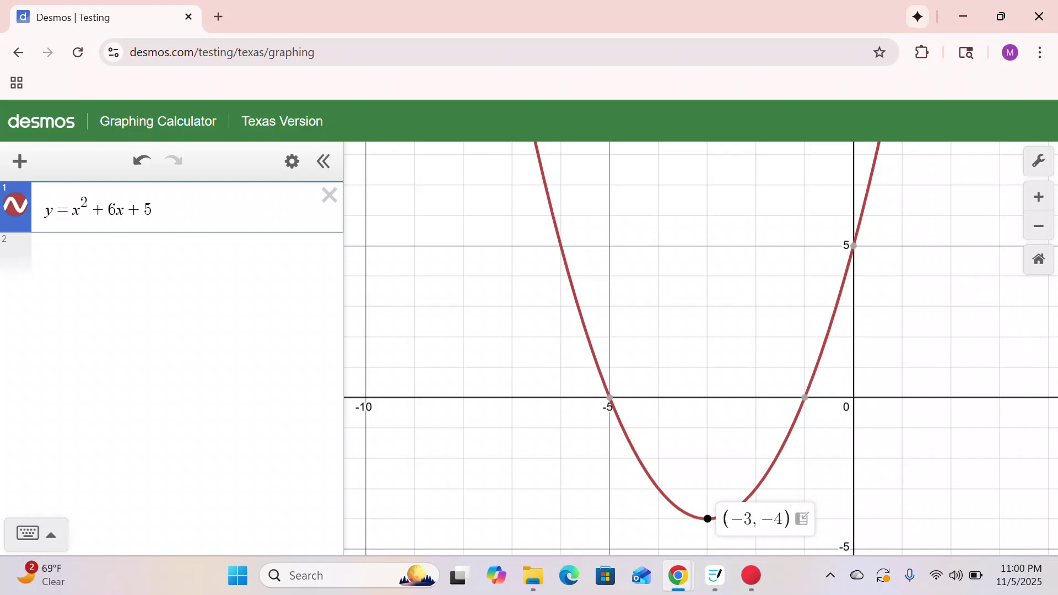
Display the coordinates of both x-intercepts of the parabola and hide the vertex label
click(806, 397)
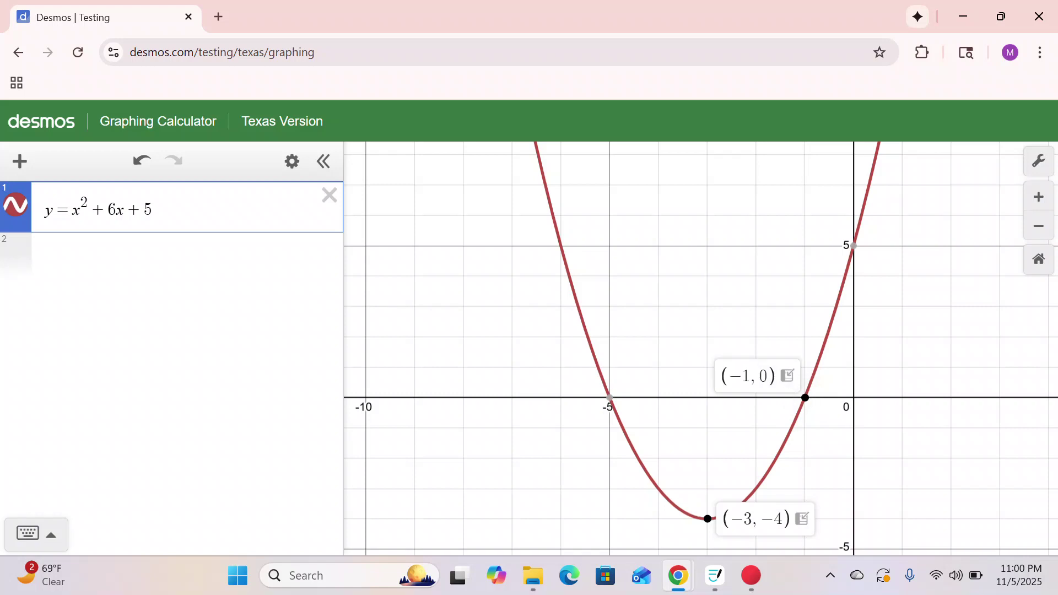
click(707, 519)
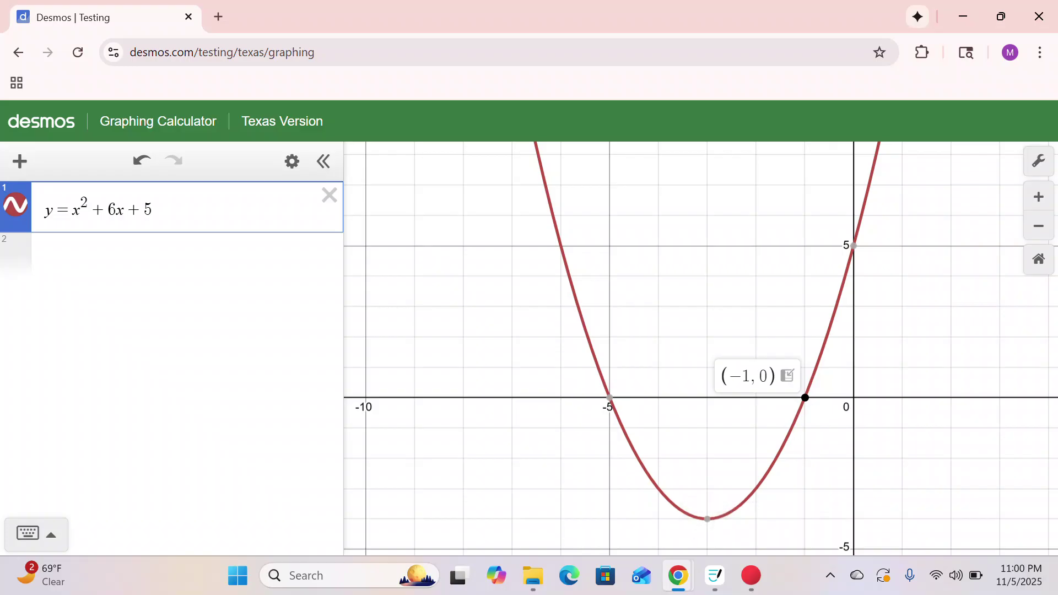
click(610, 398)
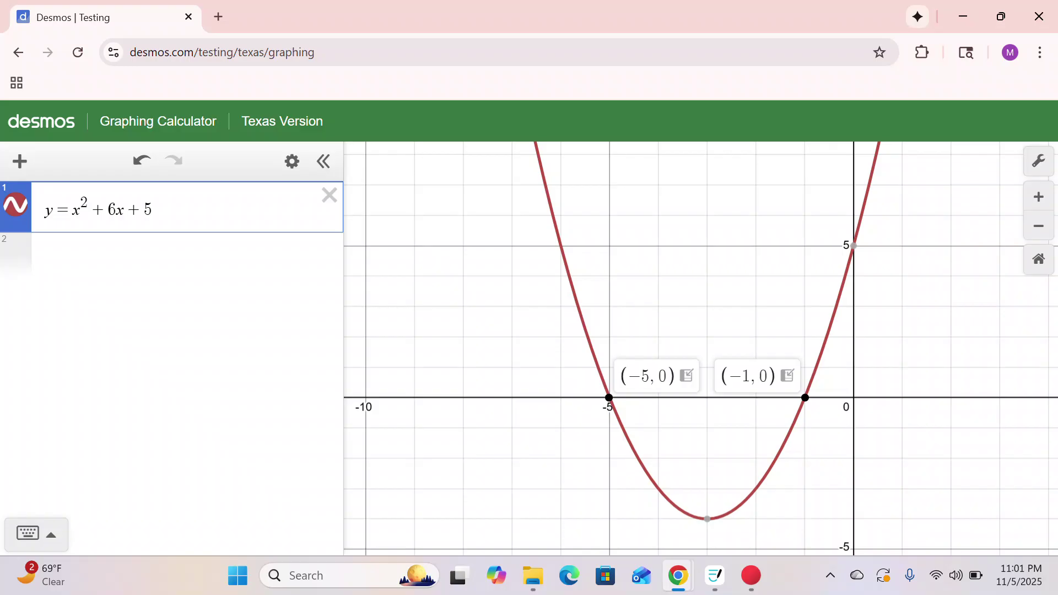
Display the coordinates of the parabola's y-intercept and hide both x-intercept labels
click(854, 246)
click(806, 398)
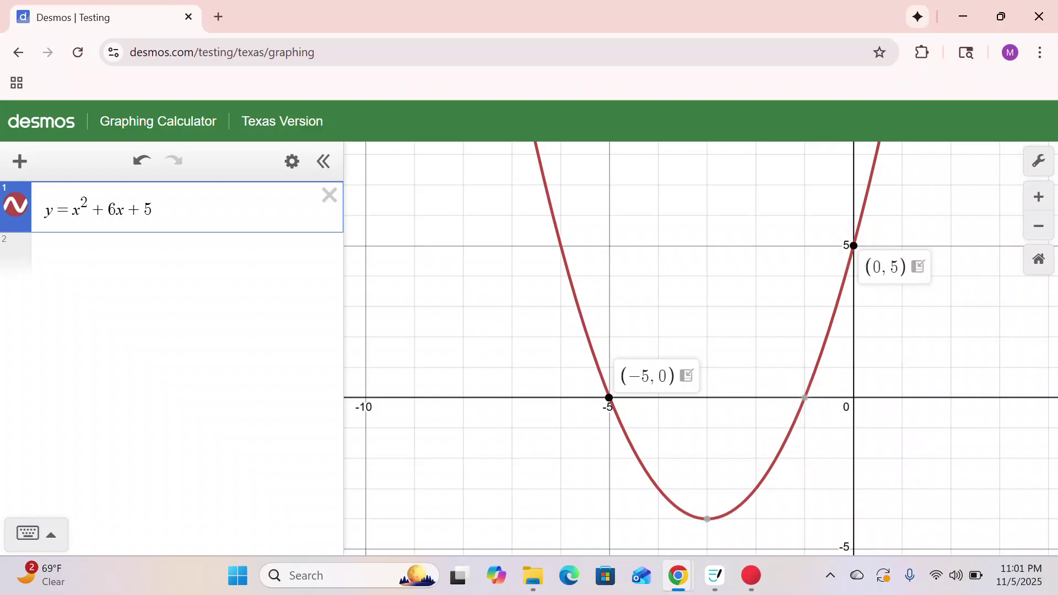
click(610, 397)
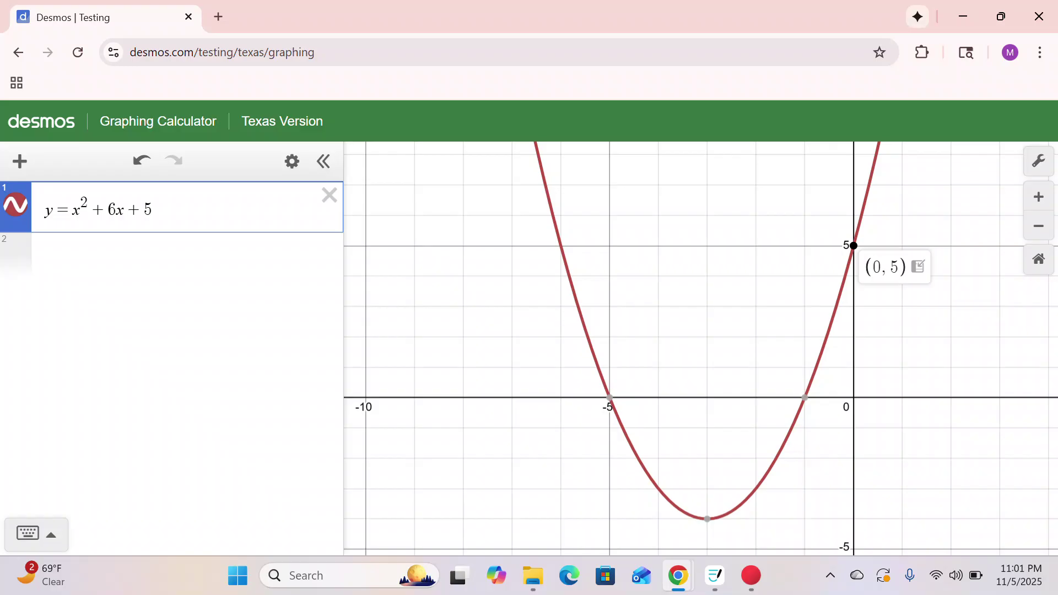
Hide the y-intercept label, then show the two x-intercept labels once more and hide them again
click(855, 242)
click(807, 397)
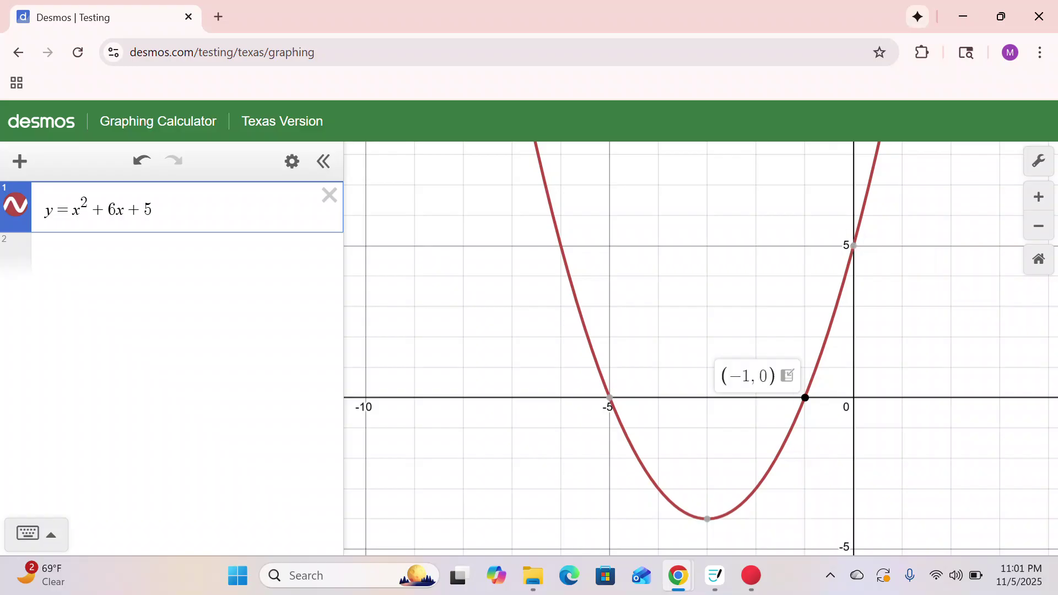
click(609, 397)
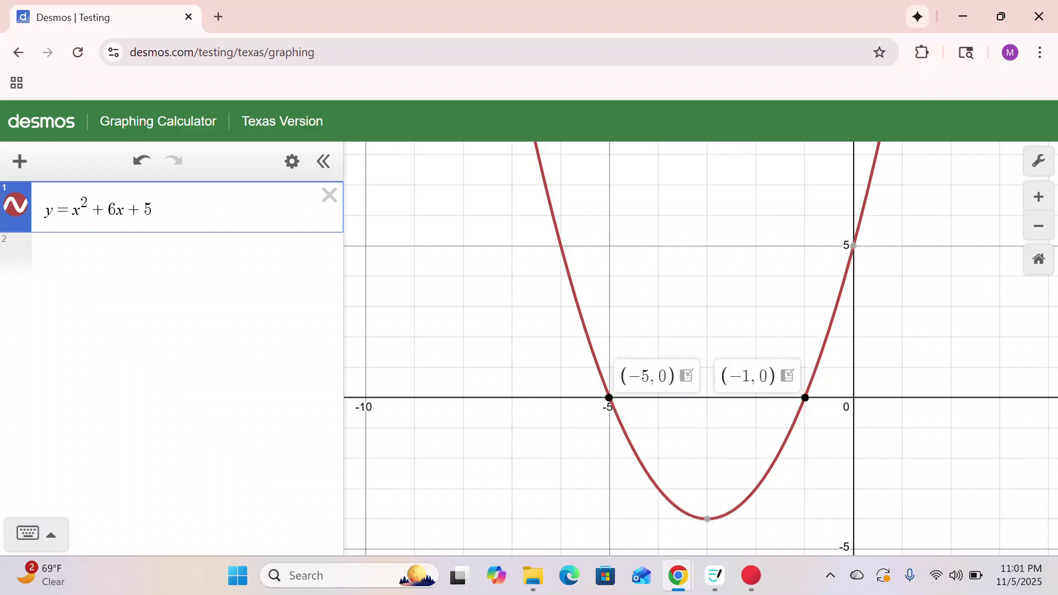
click(806, 399)
click(610, 397)
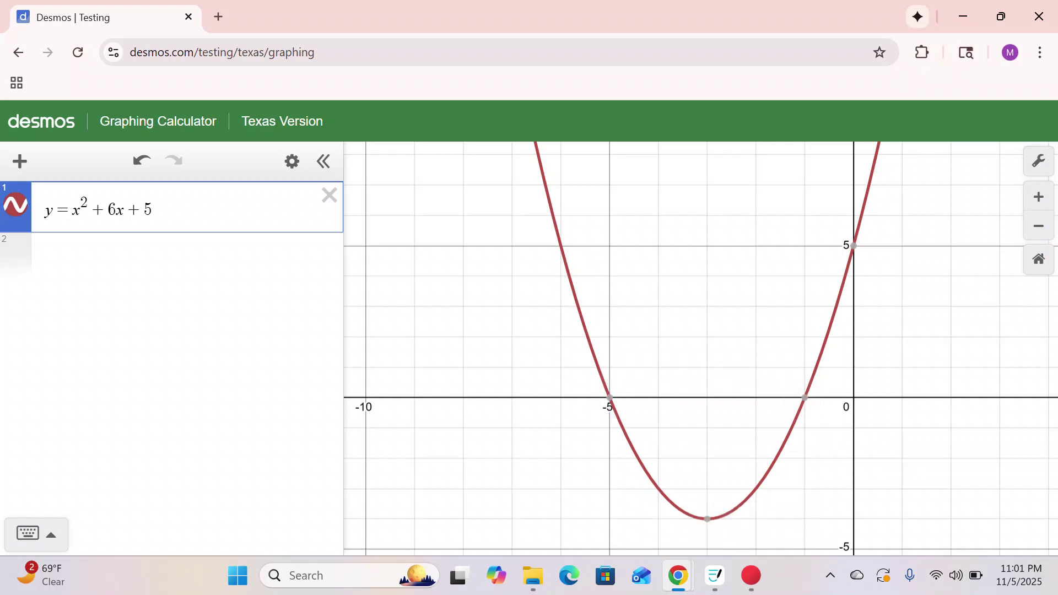
Recheck the parabola's vertex, return the Desmos window beside the Goodnotes worksheet and leave the vertex coordinates displayed
click(708, 519)
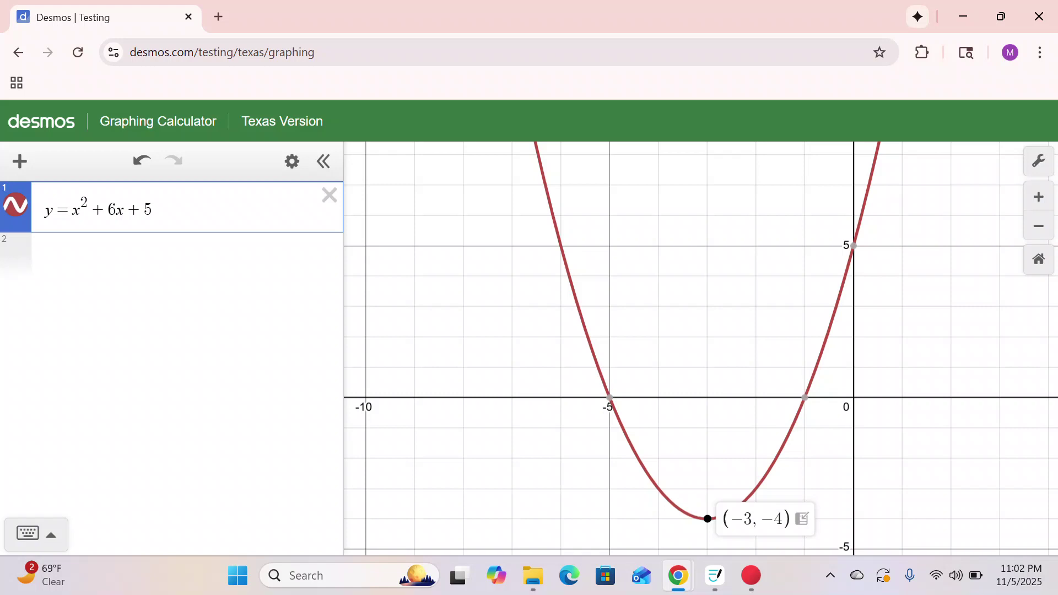
key(Escape)
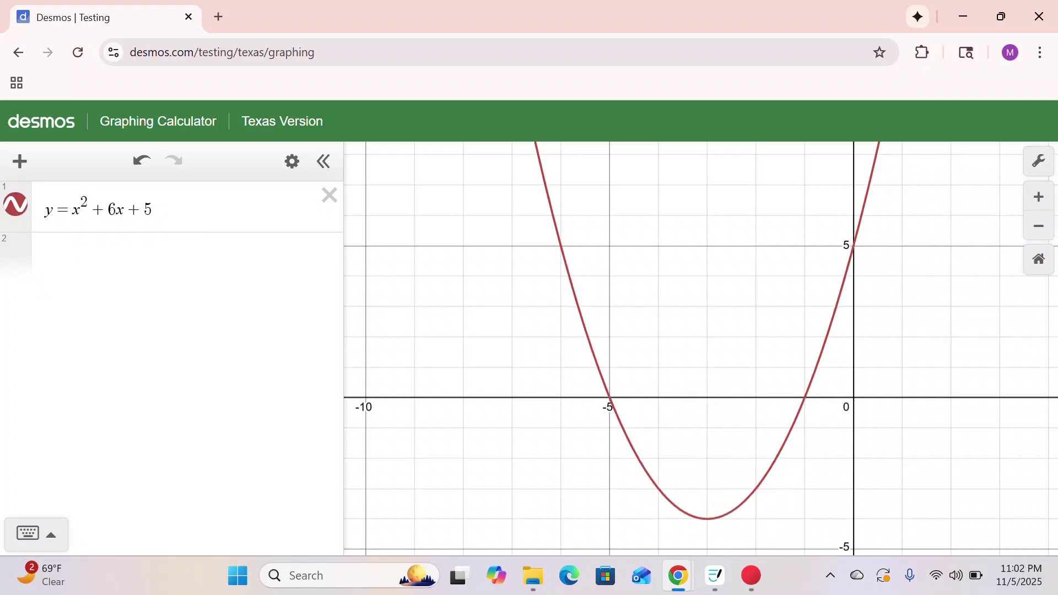
click(707, 519)
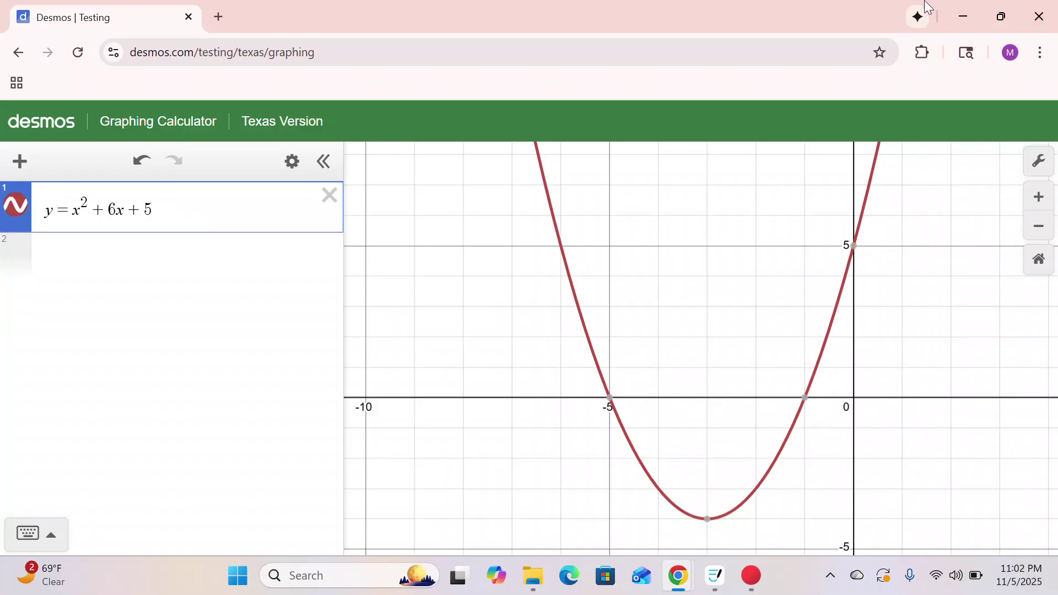
click(1003, 11)
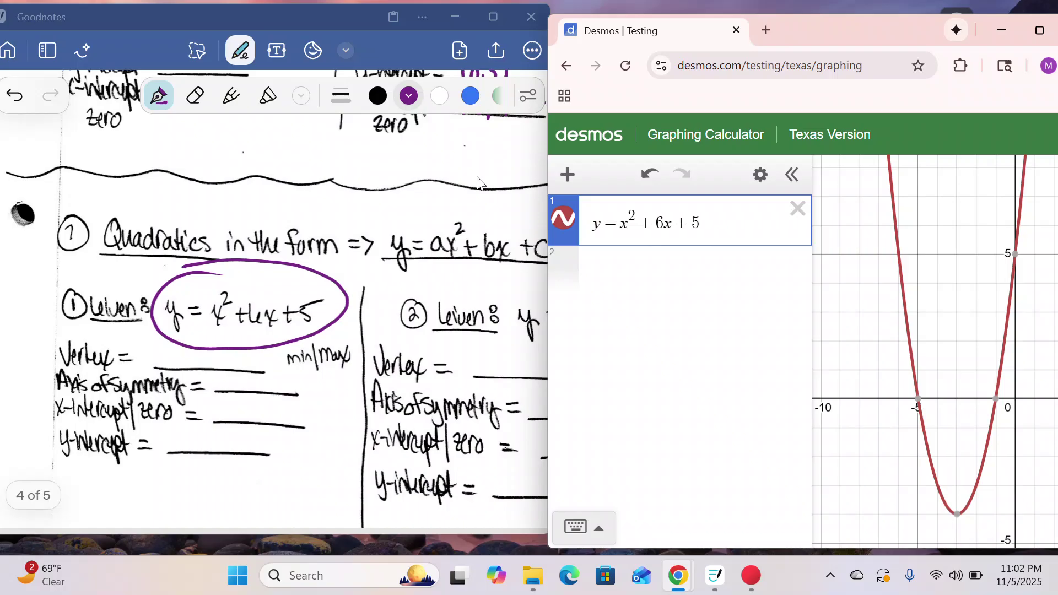
click(957, 514)
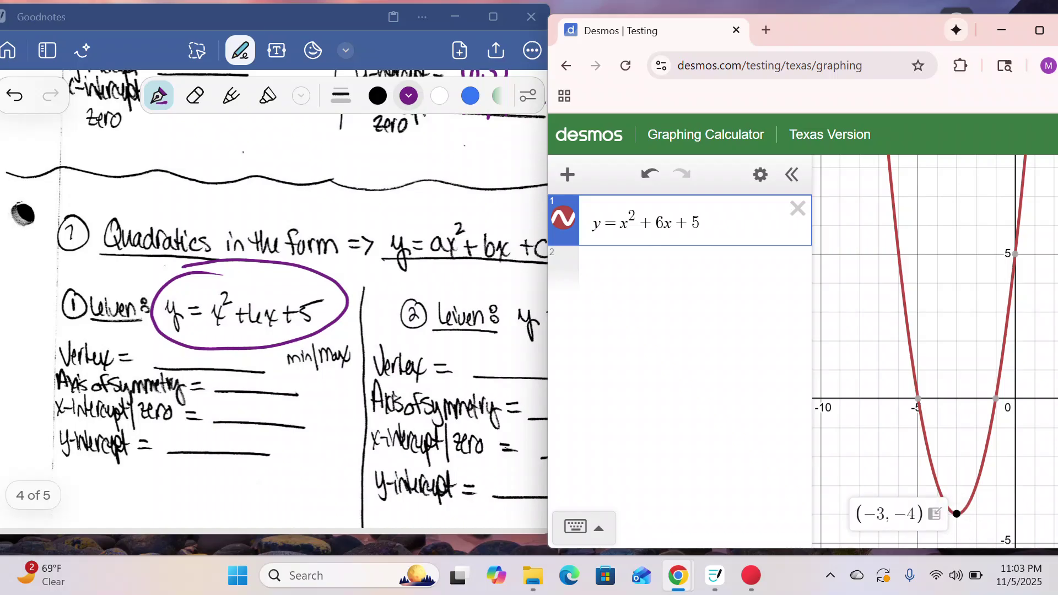
Erase the purple circle around the equation y = x² + 6x + 5 in the Goodnotes worksheet
click(195, 96)
mouse_move(154, 308)
mouse_down()
mouse_move(178, 269)
mouse_move(193, 269)
mouse_move(330, 328)
mouse_move(197, 360)
mouse_move(215, 311)
mouse_move(272, 255)
mouse_move(348, 271)
mouse_up()
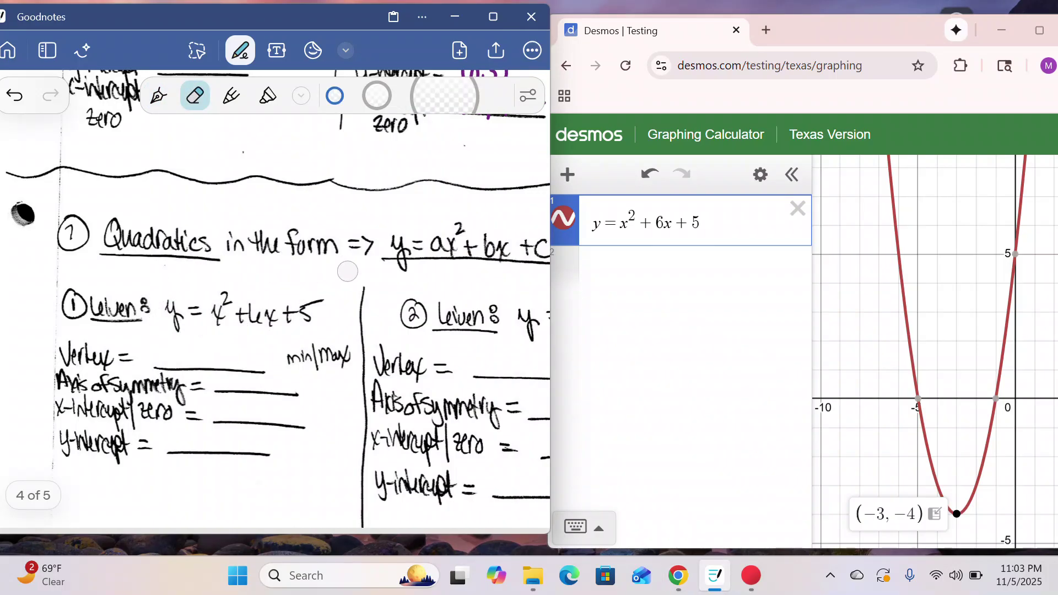
Handwrite (-3, -4) on the Vertex line of problem 1 with the purple pen and circle "min" beside it
click(159, 96)
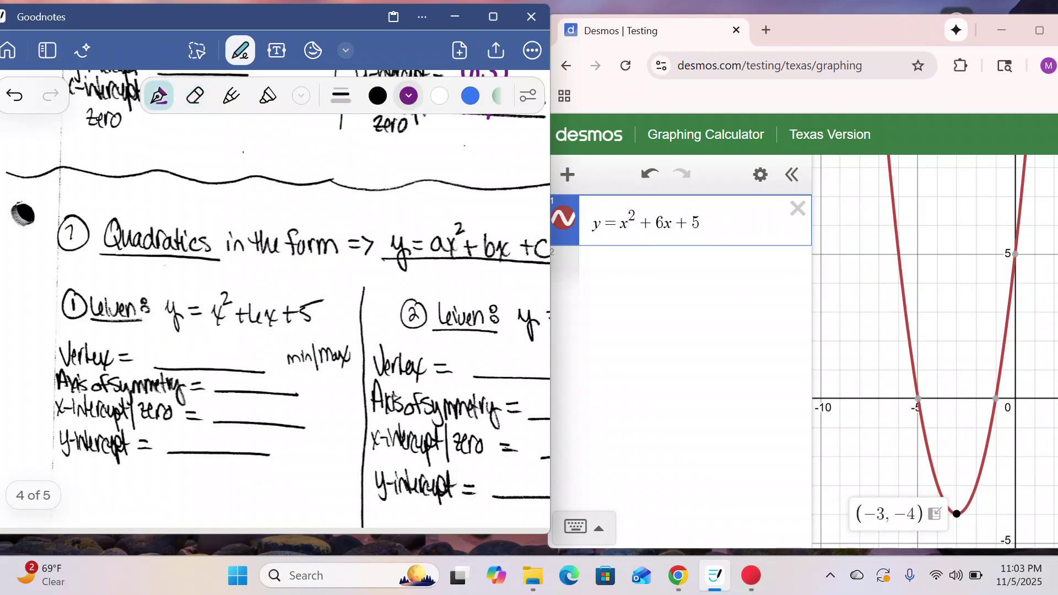
mouse_move(163, 333)
mouse_down()
mouse_move(152, 373)
mouse_move(191, 351)
mouse_move(185, 371)
mouse_move(198, 374)
mouse_move(213, 343)
mouse_move(236, 348)
mouse_move(236, 366)
mouse_up()
drag(245, 325, 251, 378)
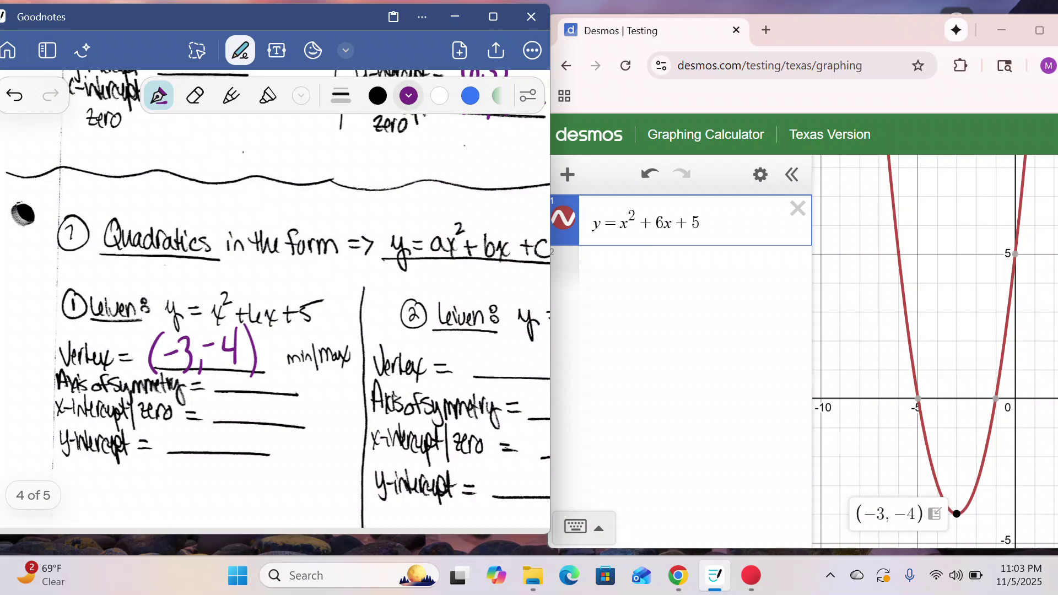
mouse_move(301, 333)
mouse_down()
mouse_move(285, 368)
mouse_move(310, 337)
mouse_up()
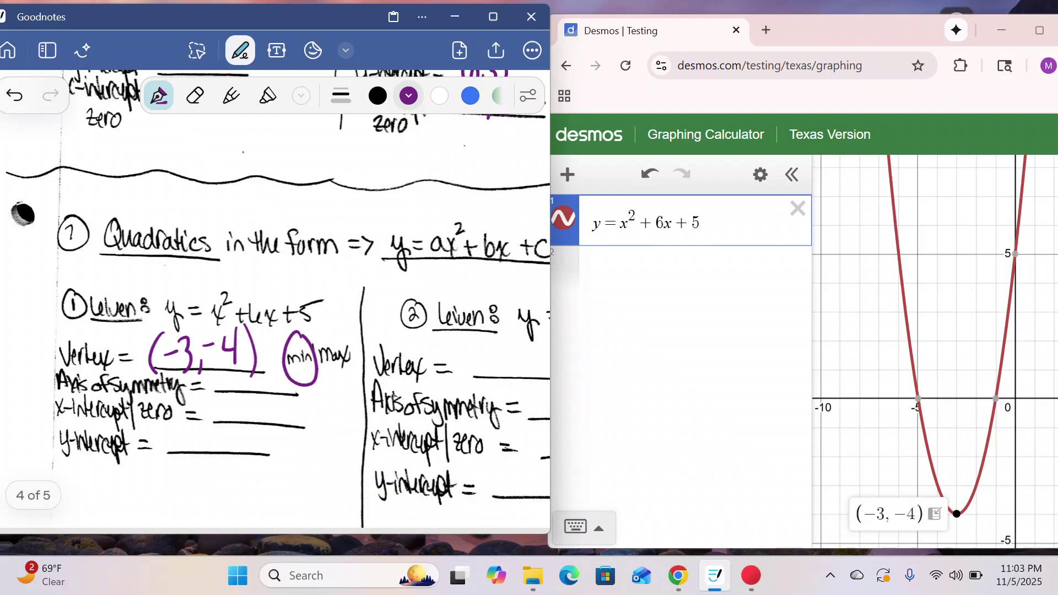
Circle the "is" in "Axis" for problem 1 and handwrite x = -3 in purple on its Axis of symmetry line
mouse_move(74, 368)
mouse_down()
mouse_move(86, 387)
mouse_move(72, 367)
mouse_up()
mouse_move(219, 374)
mouse_down()
mouse_move(230, 393)
mouse_move(217, 395)
mouse_move(250, 388)
mouse_up()
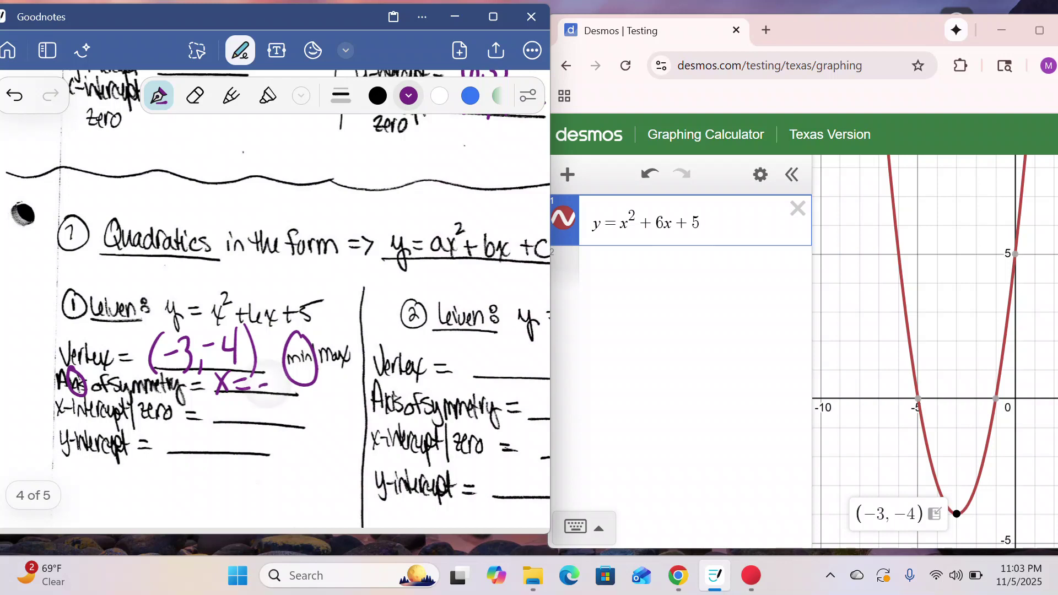
mouse_move(238, 389)
mouse_down()
mouse_move(276, 386)
mouse_move(278, 397)
mouse_up()
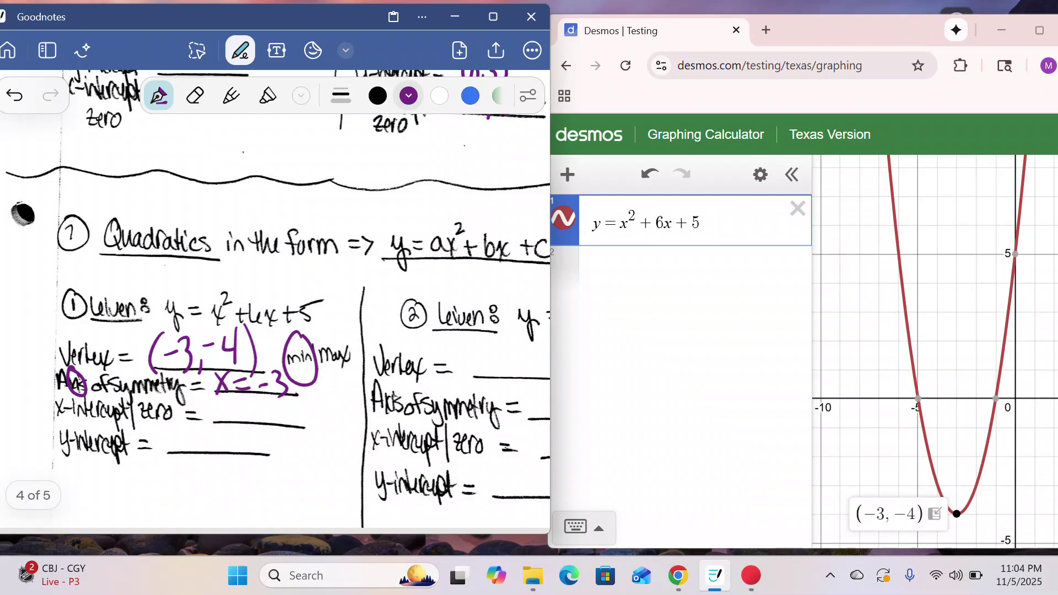
Display both x-intercepts of the parabola in Desmos and handwrite (-1, 0)(-5, 0) on problem 1's x-intercept/zero line in Goodnotes
click(996, 398)
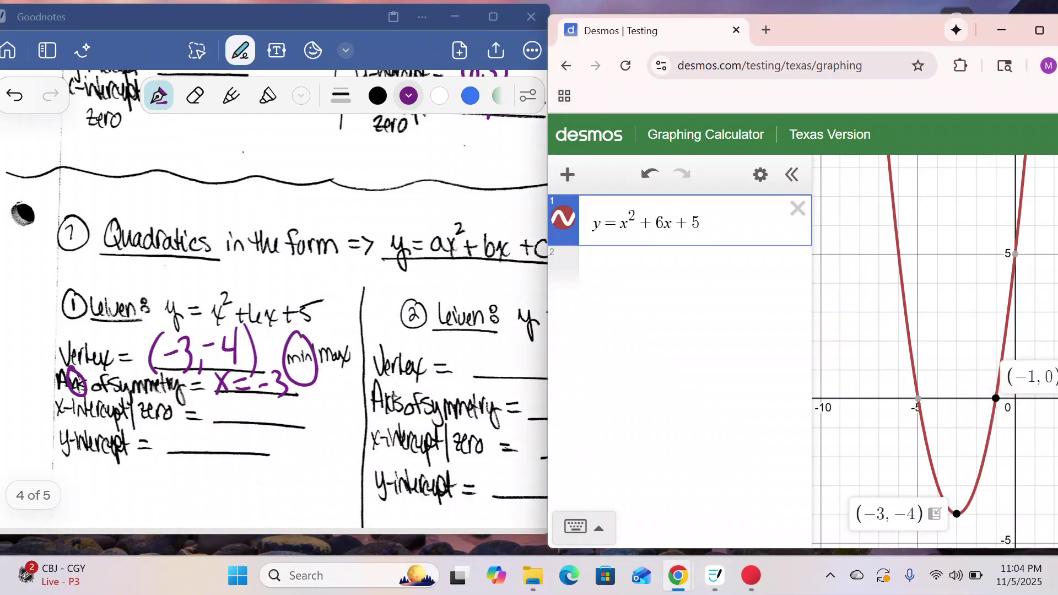
click(917, 398)
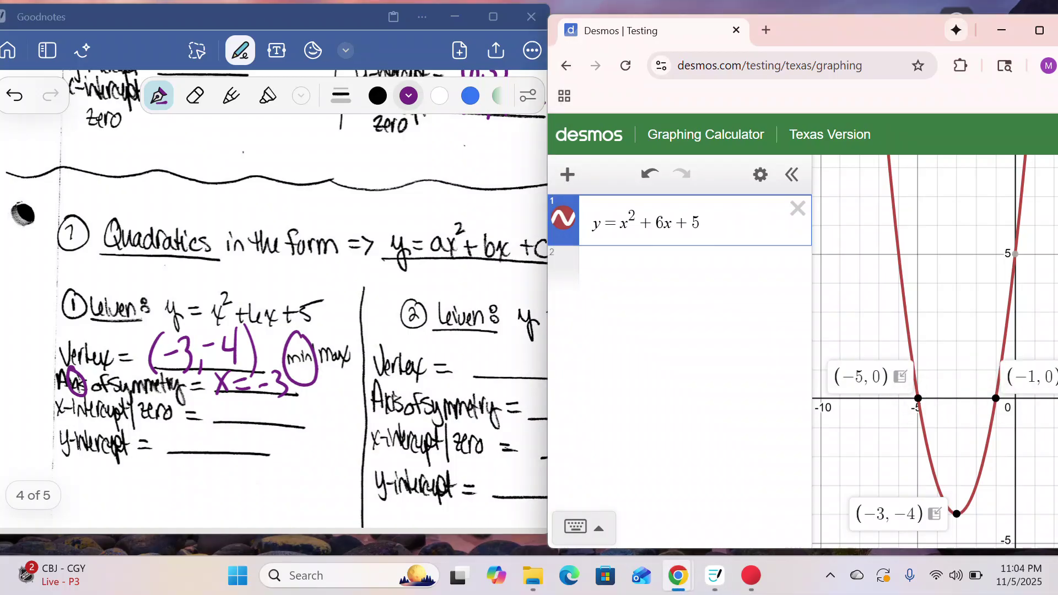
click(980, 472)
mouse_move(1010, 427)
mouse_down()
mouse_move(980, 436)
mouse_move(983, 427)
mouse_up()
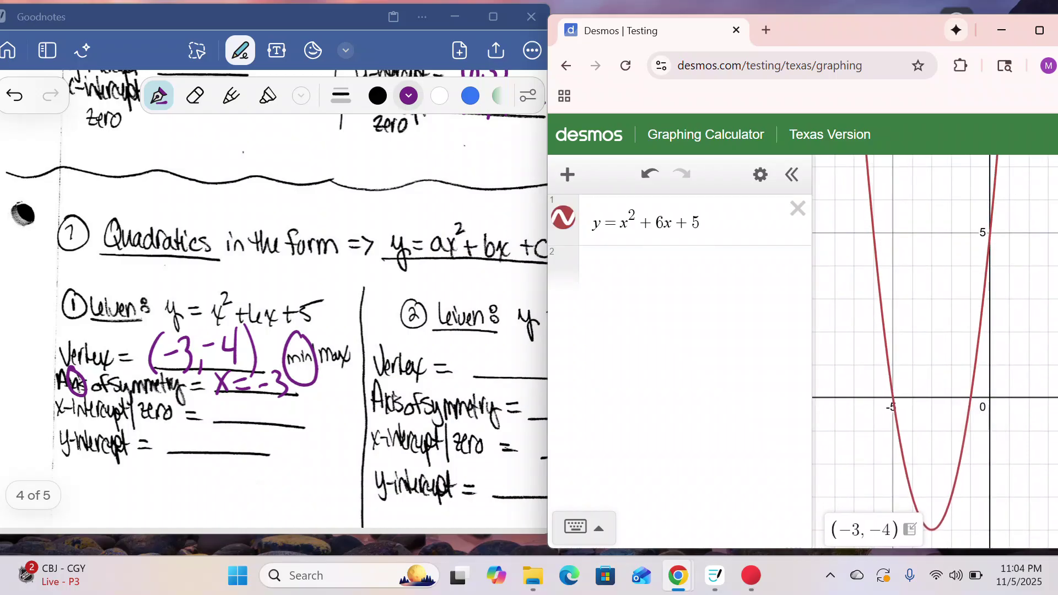
click(973, 388)
click(971, 398)
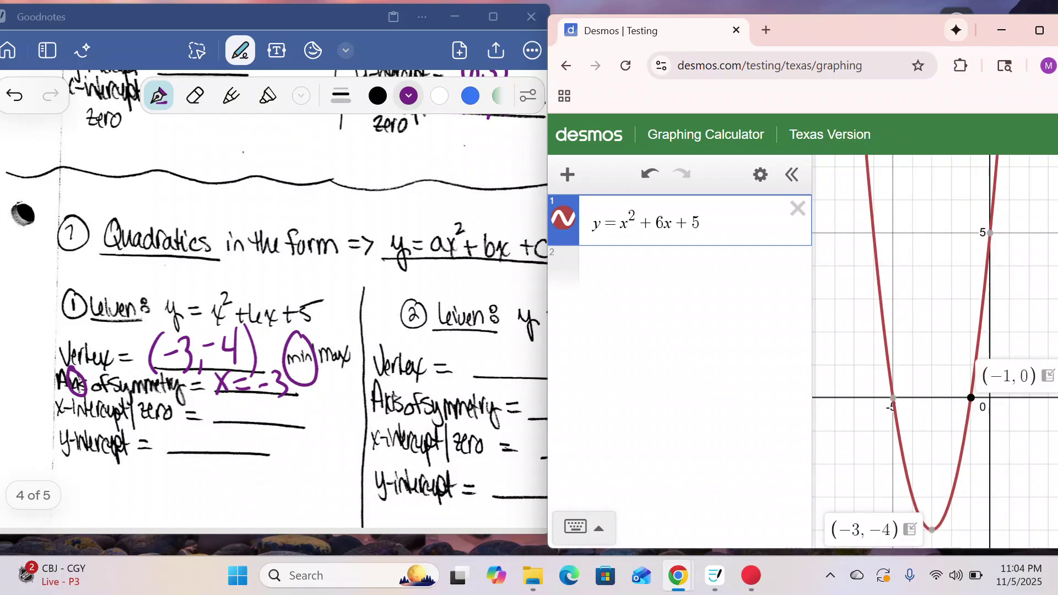
click(893, 398)
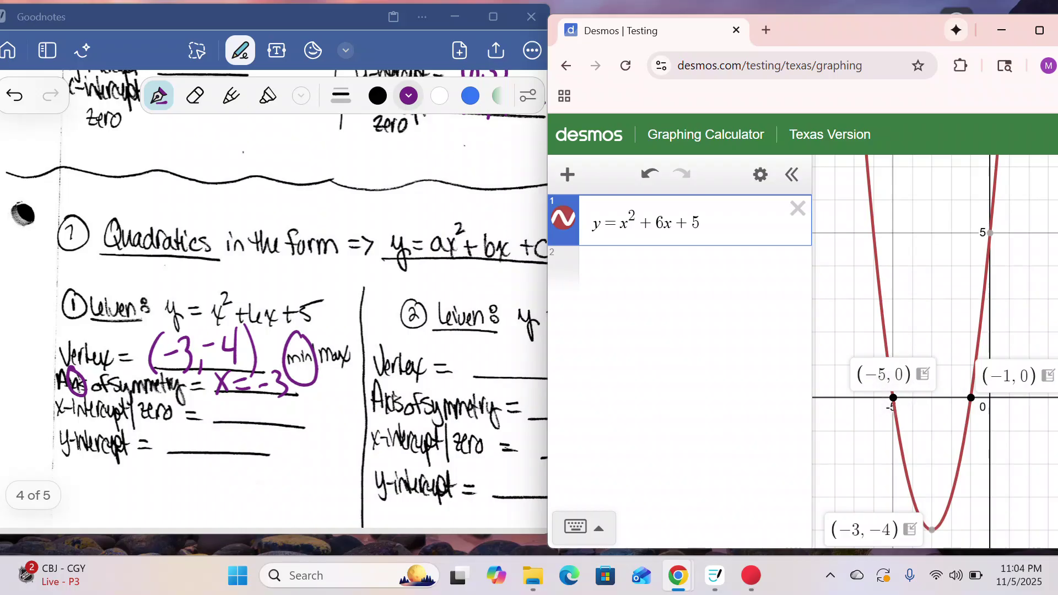
mouse_move(220, 403)
mouse_down()
mouse_move(217, 426)
mouse_move(239, 409)
mouse_move(251, 427)
mouse_move(276, 403)
mouse_move(295, 433)
mouse_move(323, 400)
mouse_move(322, 436)
mouse_up()
mouse_move(339, 403)
mouse_down()
mouse_move(333, 411)
mouse_move(341, 405)
mouse_move(351, 427)
mouse_up()
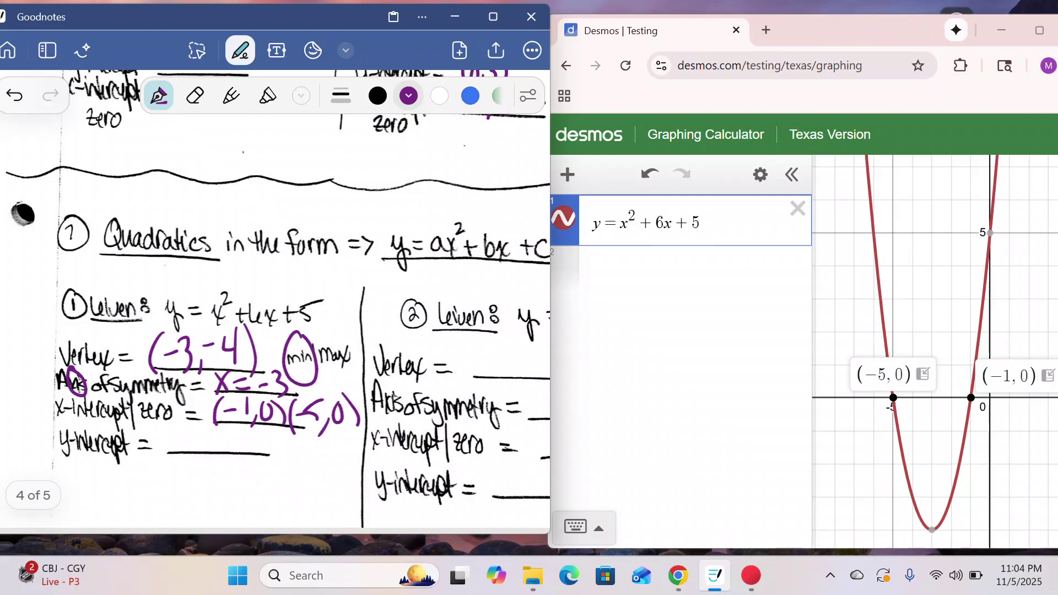
Leave only the y-intercept labelled on the Desmos graph and handwrite (0, 5) on problem 1's y-intercept line in Goodnotes
click(991, 232)
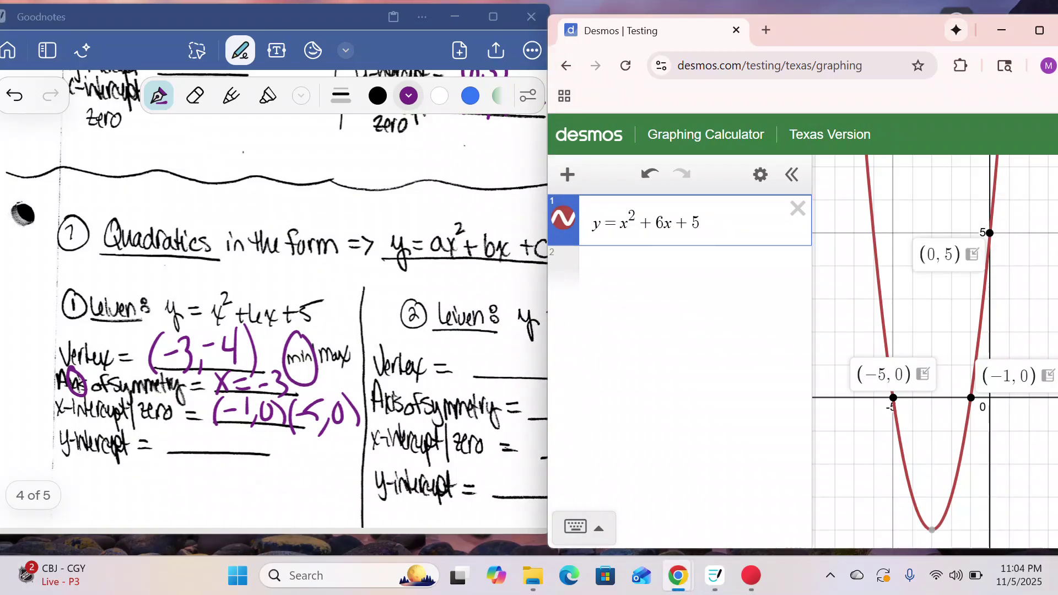
click(893, 399)
click(971, 397)
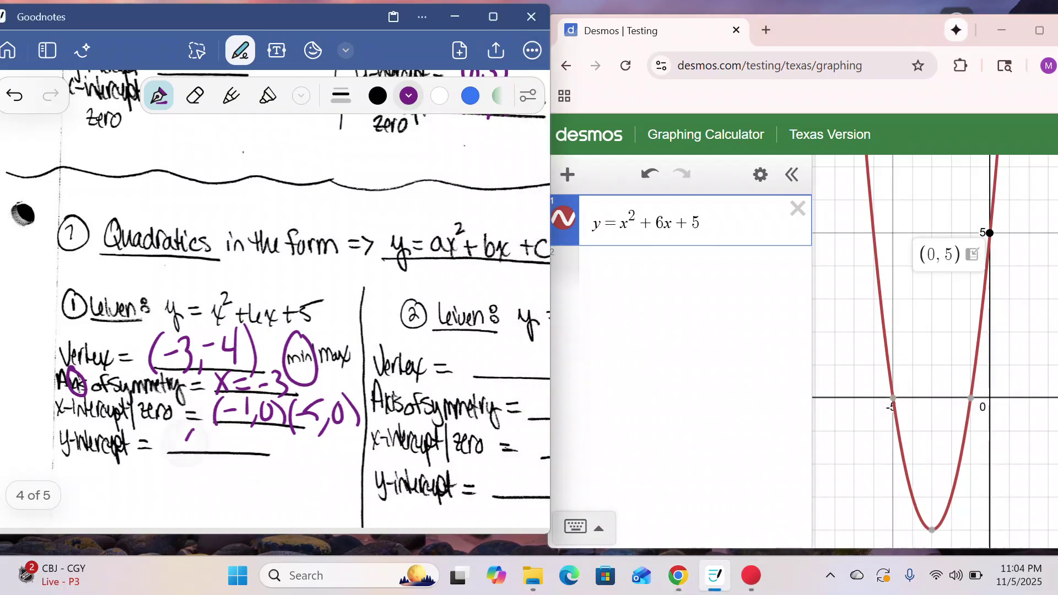
mouse_move(190, 440)
mouse_down()
mouse_move(185, 460)
mouse_move(209, 445)
mouse_move(223, 468)
mouse_move(248, 435)
mouse_up()
drag(248, 426, 255, 469)
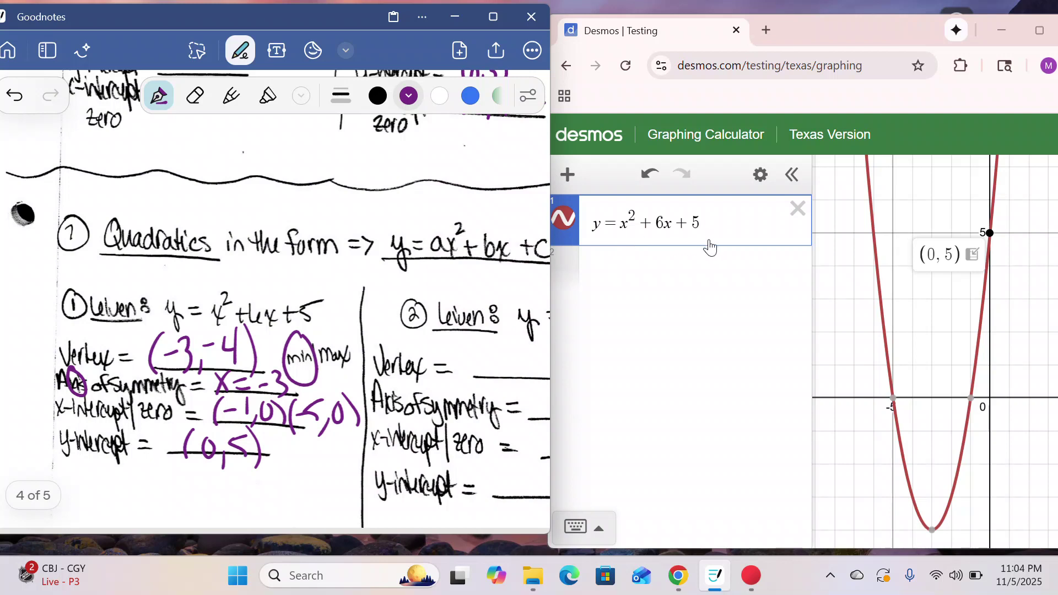
Move on to problem 2 of the worksheet and hide the graph of y = x² + 6x + 5 in Desmos
scroll(407, 441, right, 5)
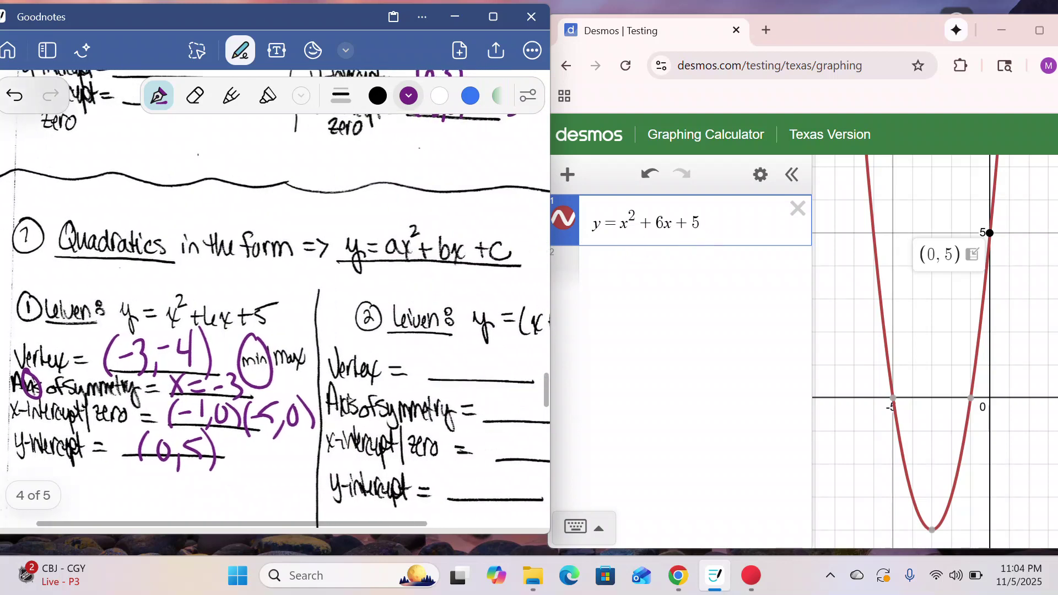
scroll(390, 471, up, 3)
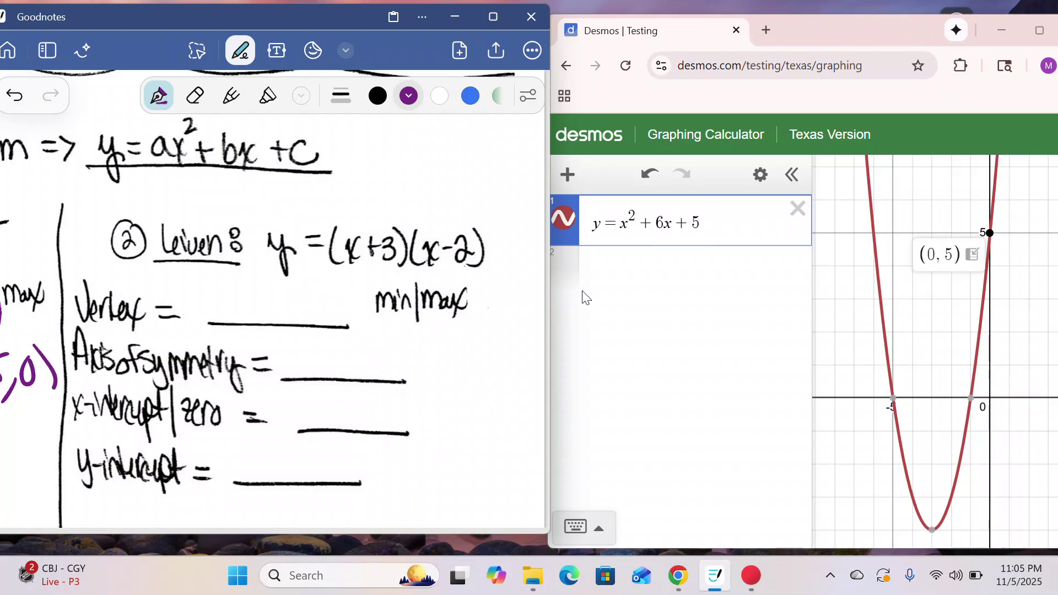
click(566, 226)
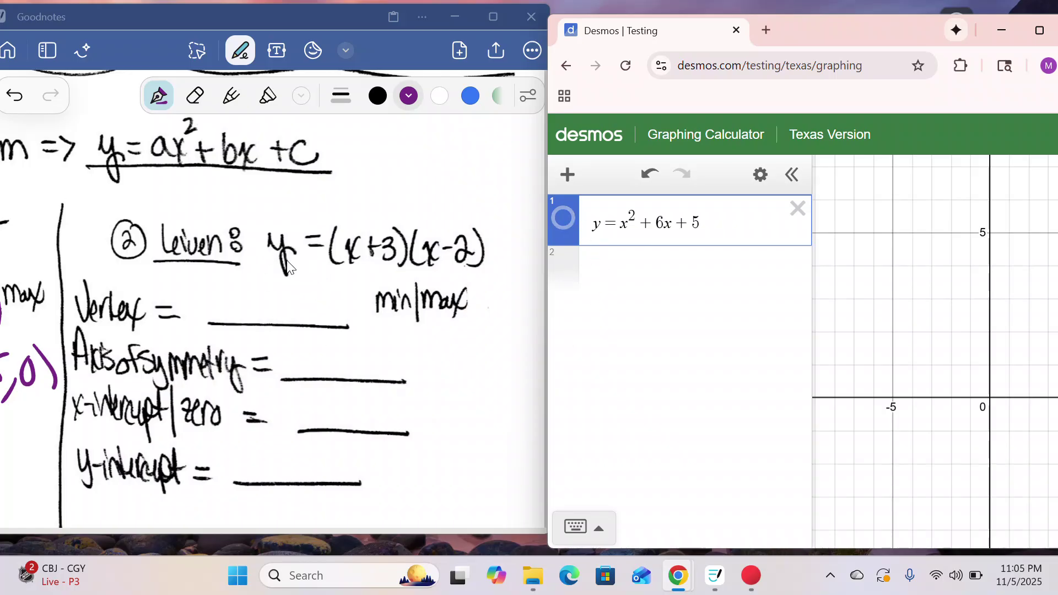
Enter (x + 3)(x − 2) as the second expression in Desmos
click(628, 275)
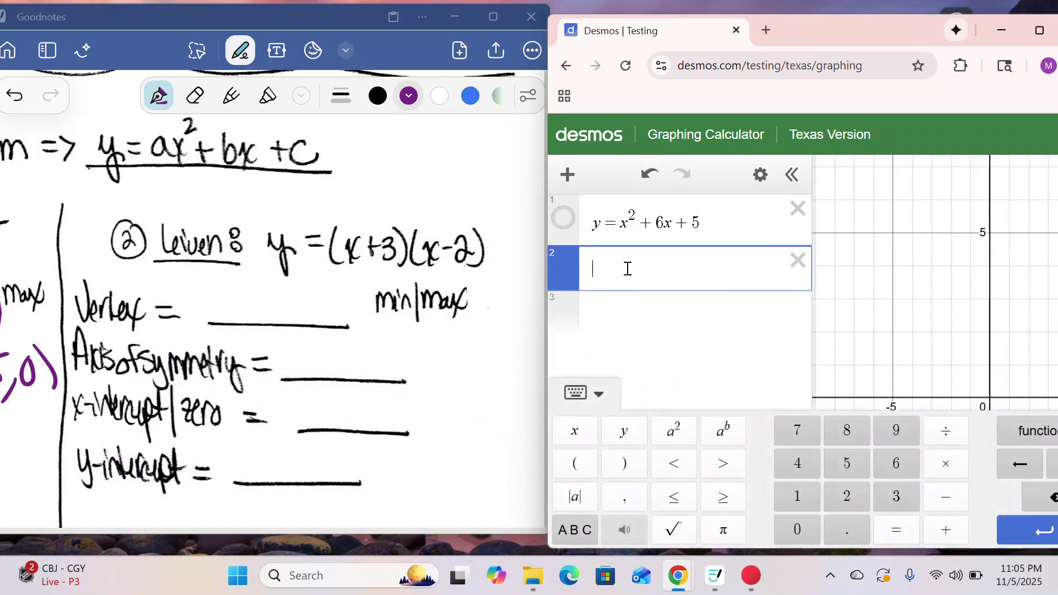
click(576, 464)
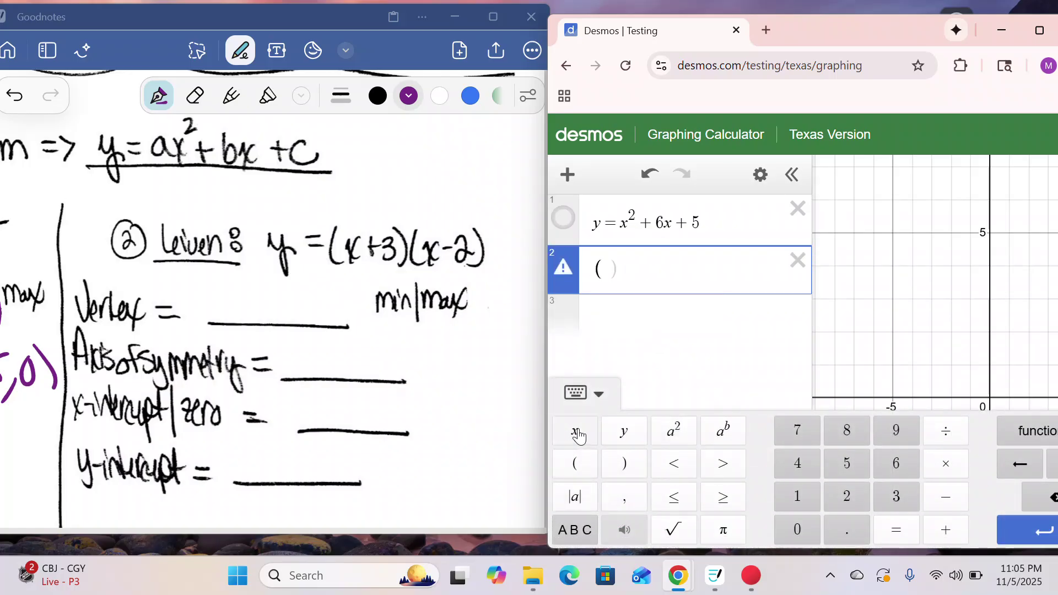
click(577, 434)
click(946, 532)
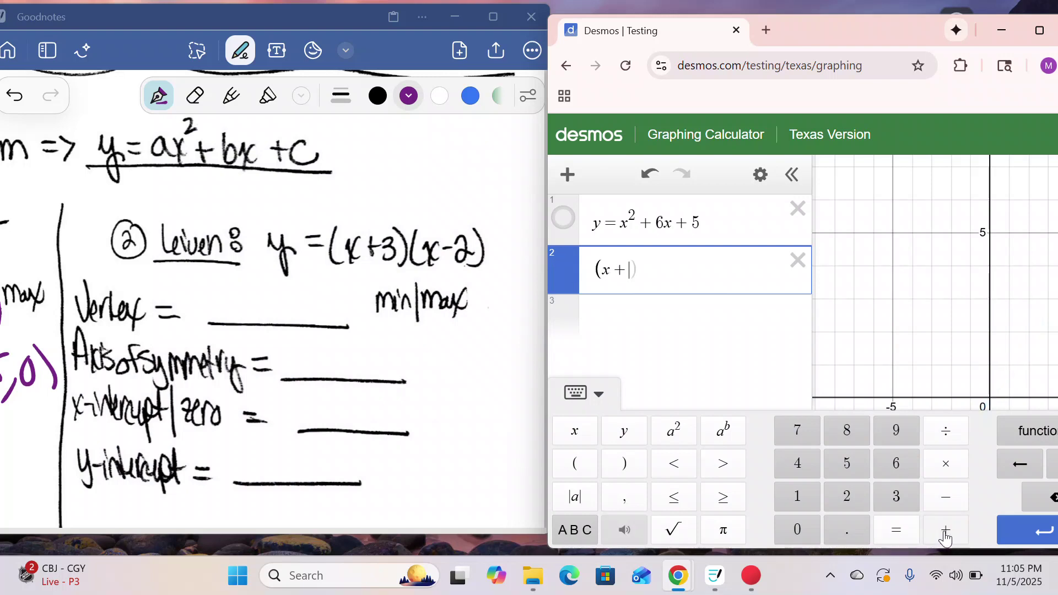
click(896, 496)
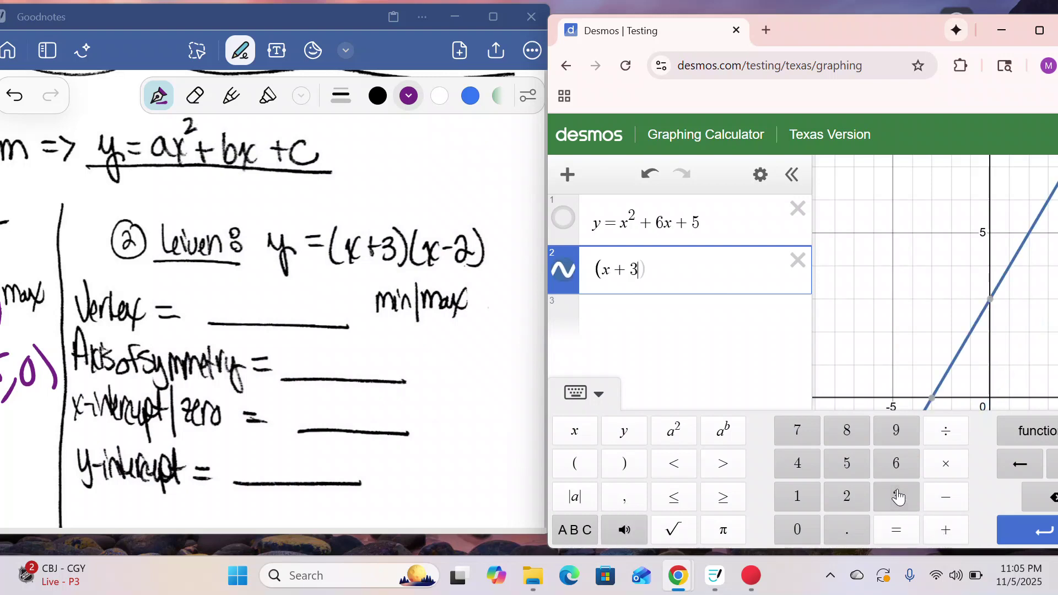
click(622, 475)
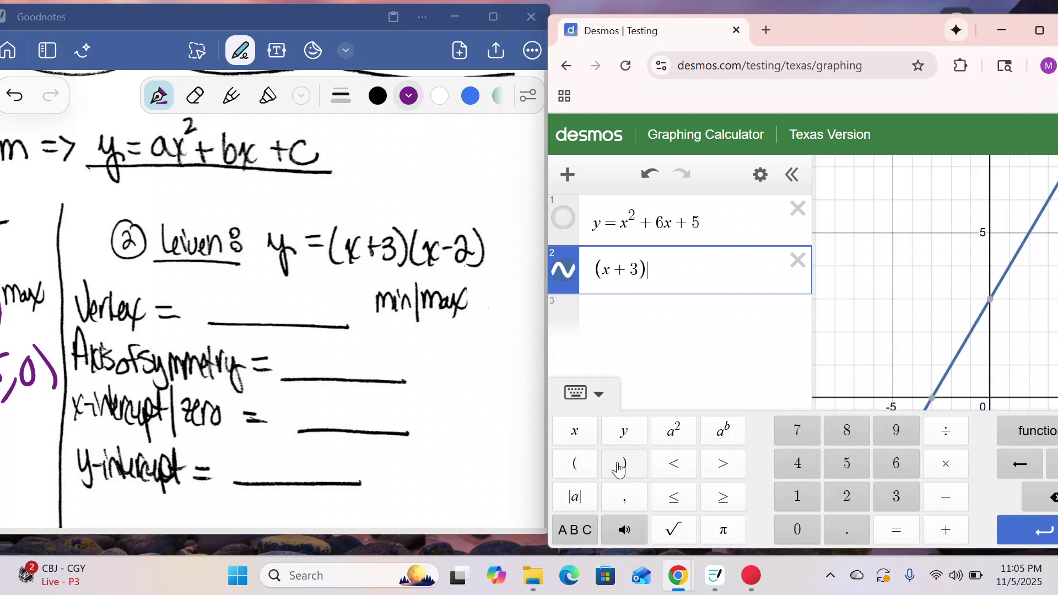
click(574, 468)
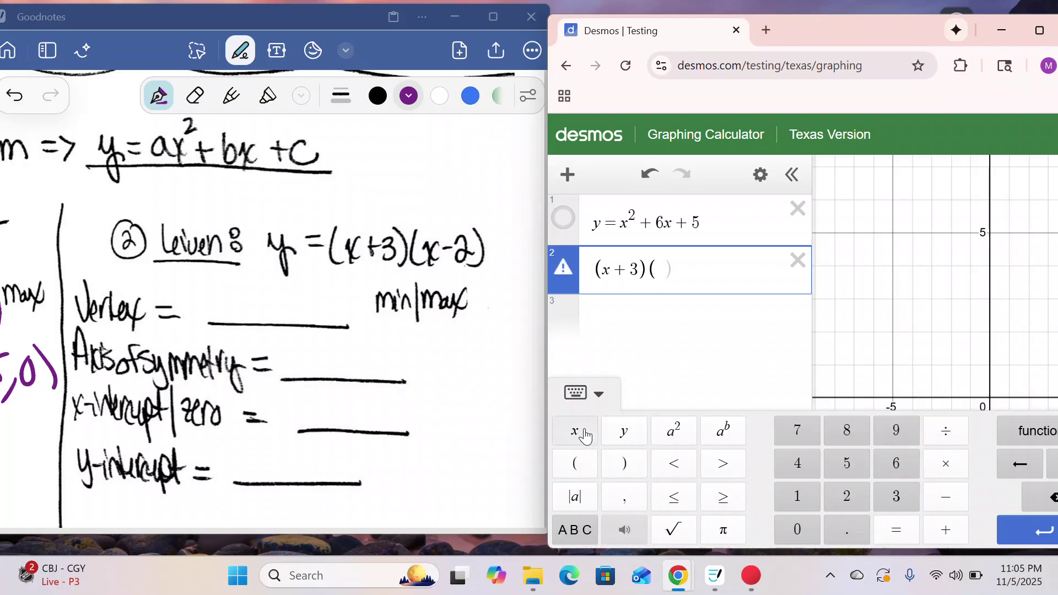
click(585, 436)
click(949, 499)
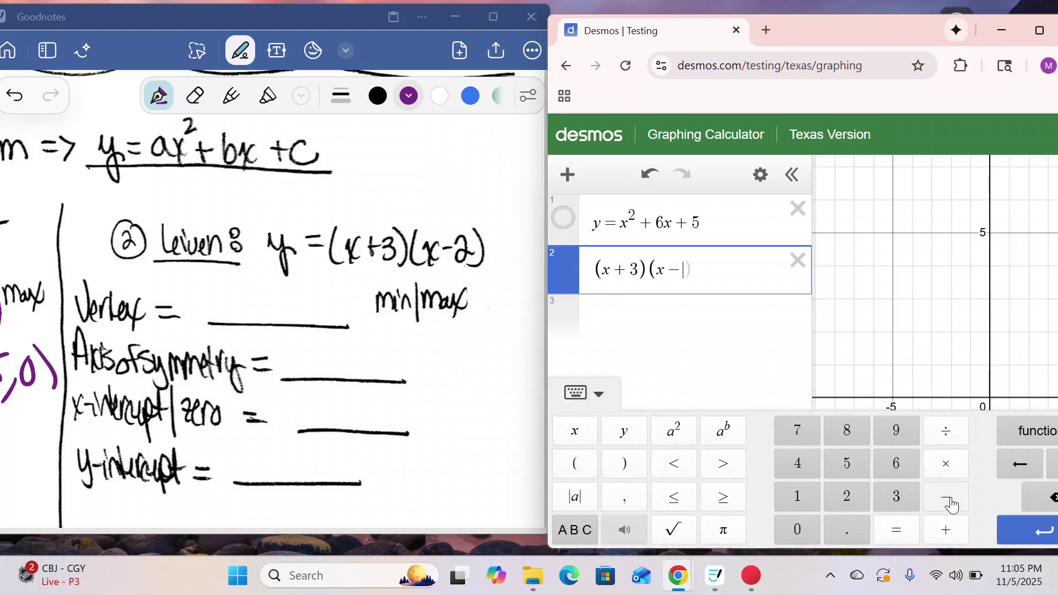
click(848, 495)
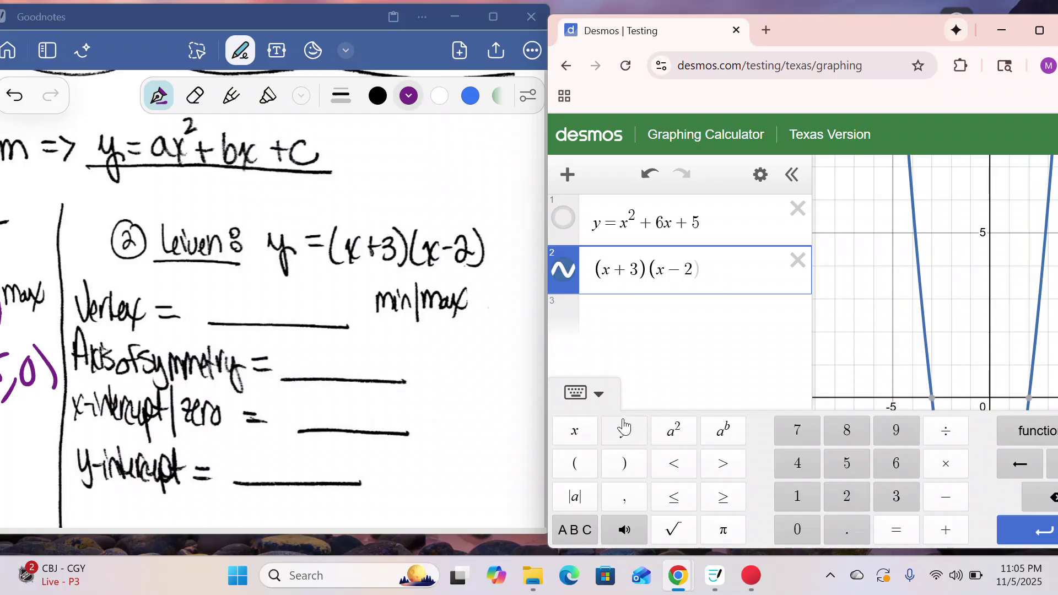
click(623, 469)
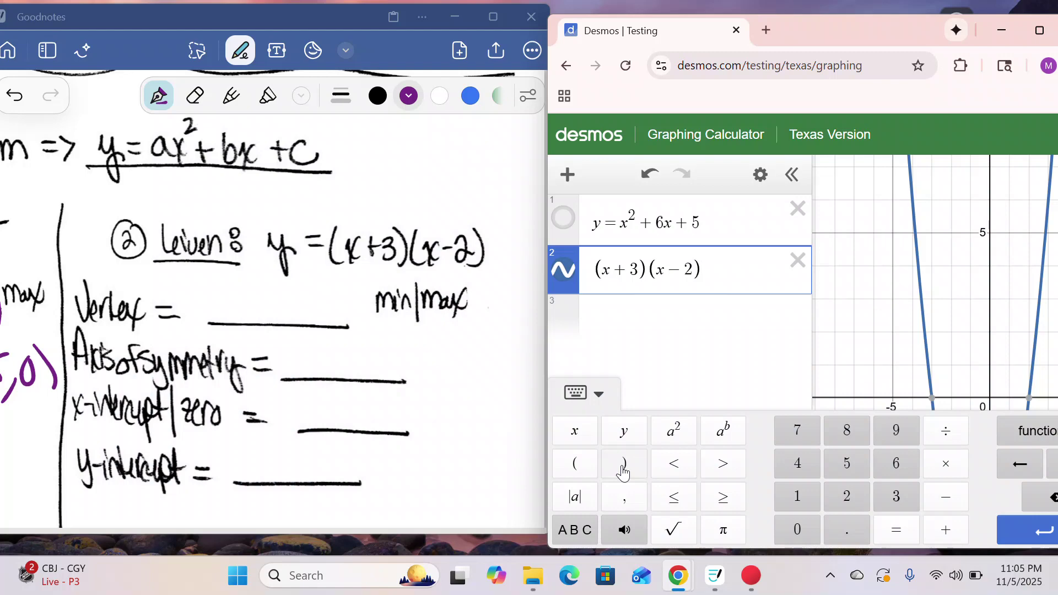
Maximize the Desmos window with the keypad hidden and display the vertex coordinates of the (x + 3)(x − 2) parabola
click(1040, 30)
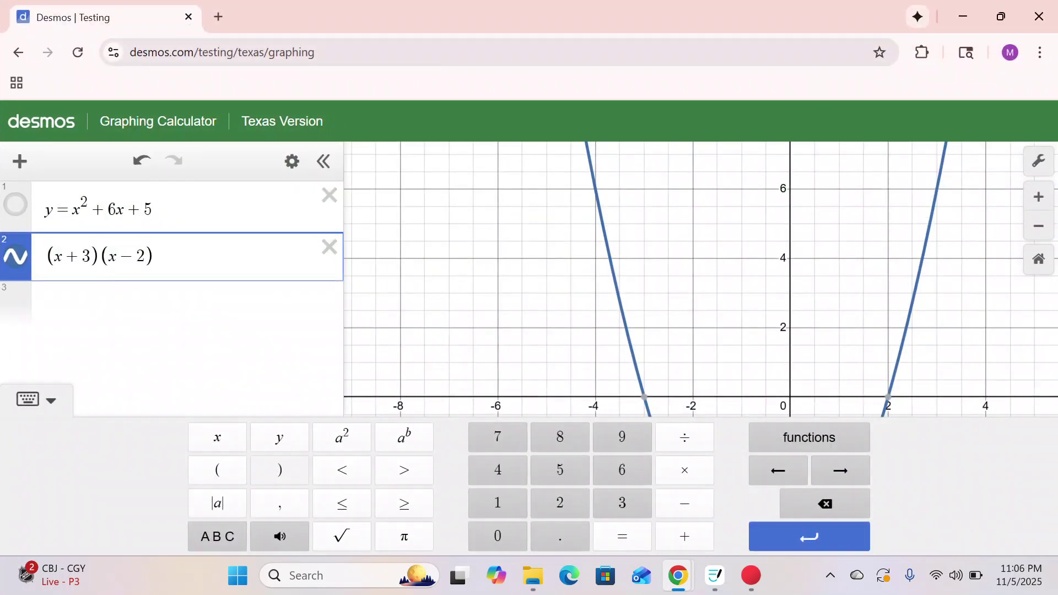
click(36, 401)
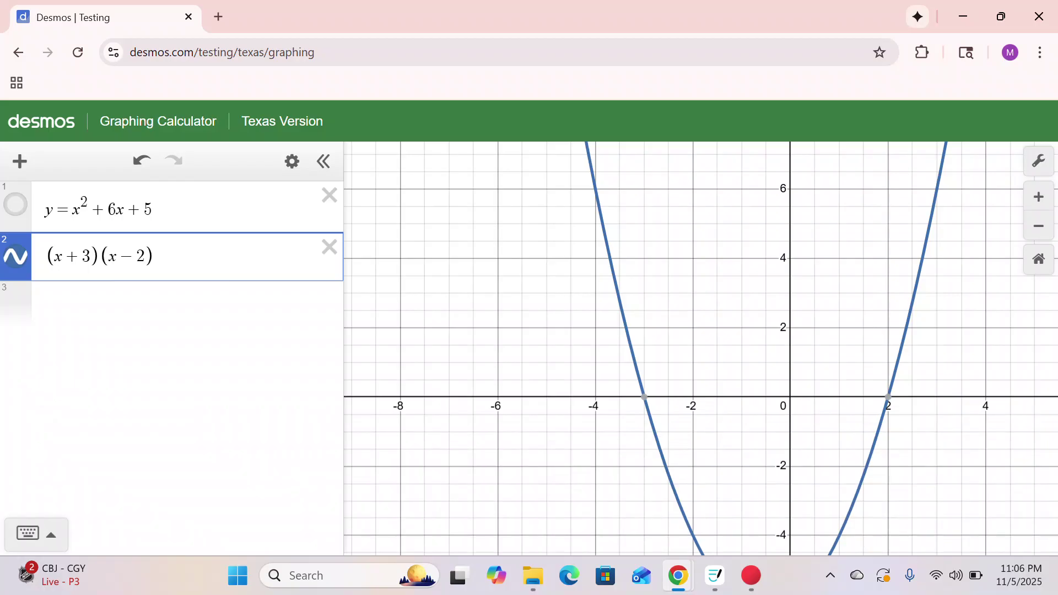
drag(777, 333, 750, 174)
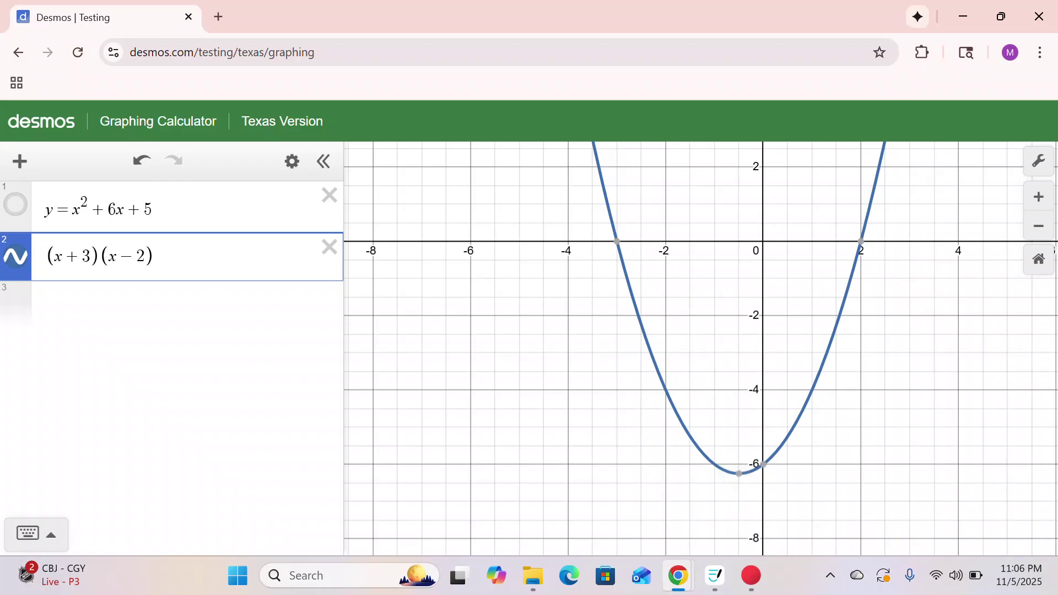
click(739, 474)
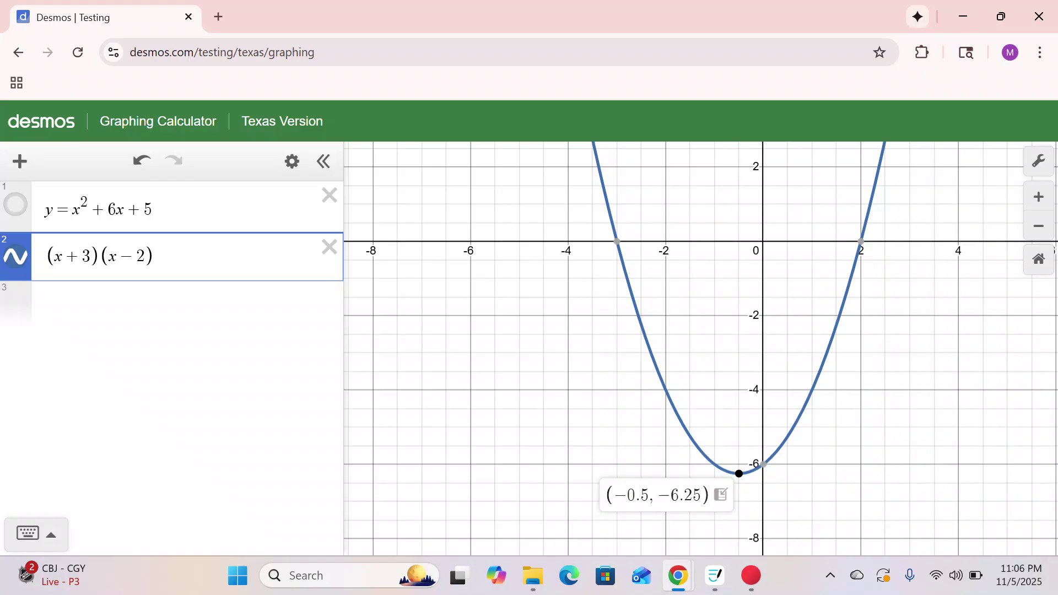
Show and hide the y-intercept label of the (x + 3)(x − 2) parabola, then display both of its x-intercepts
drag(475, 394, 468, 393)
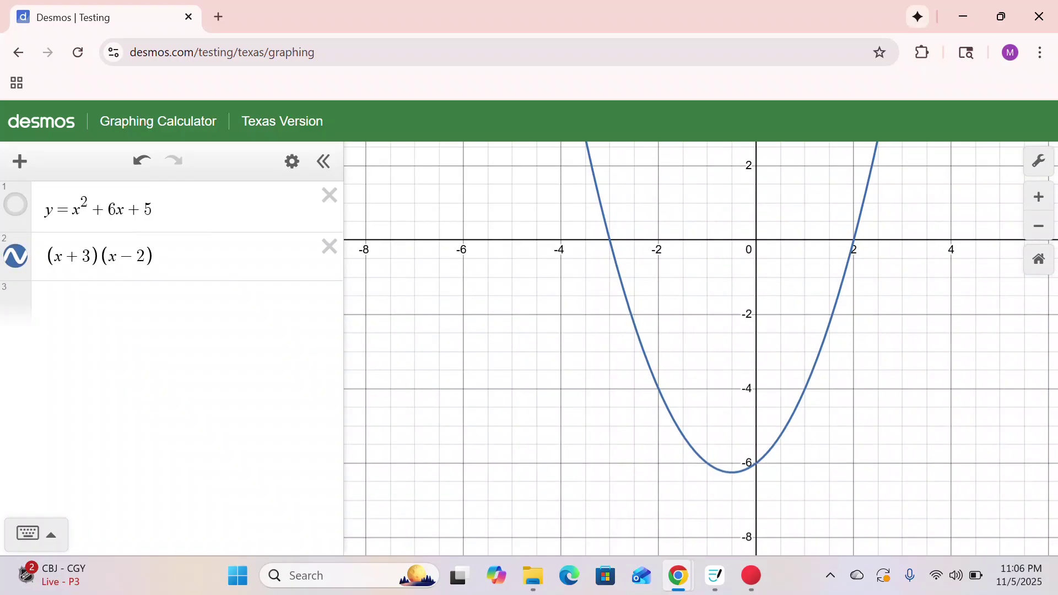
click(757, 463)
click(756, 463)
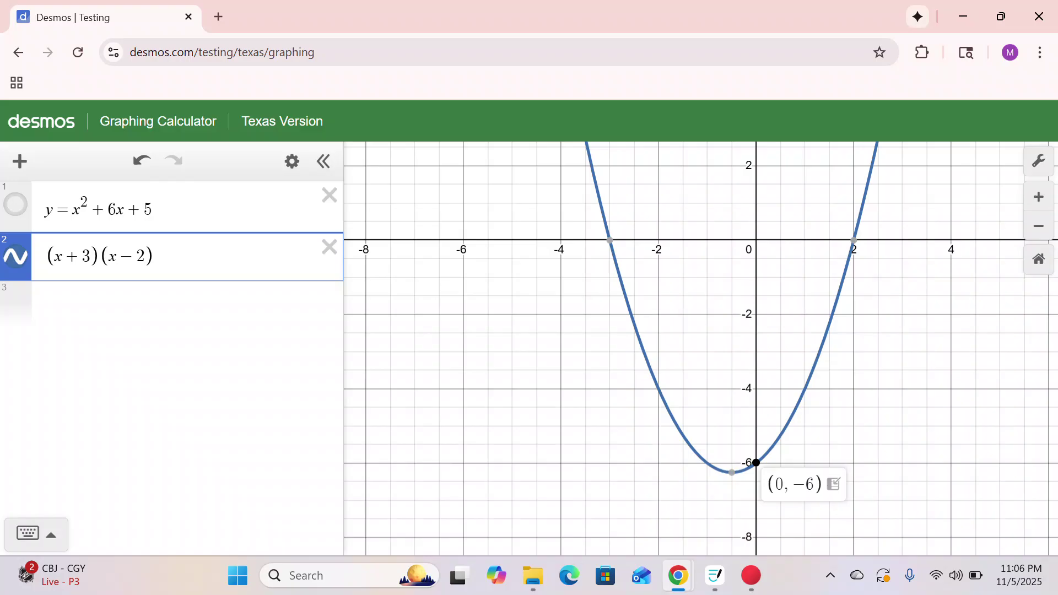
click(756, 463)
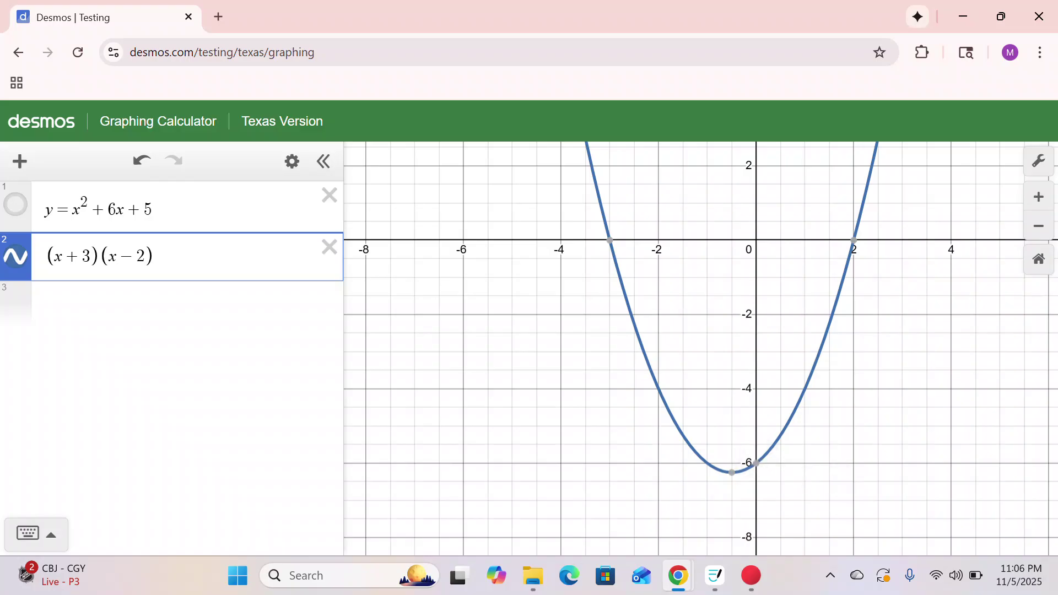
click(854, 240)
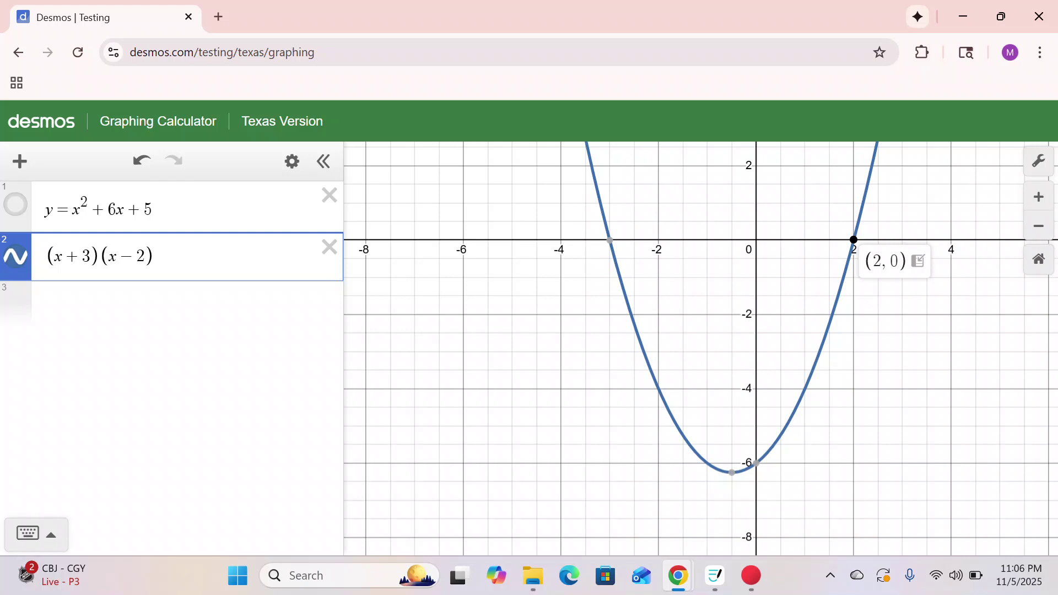
click(611, 240)
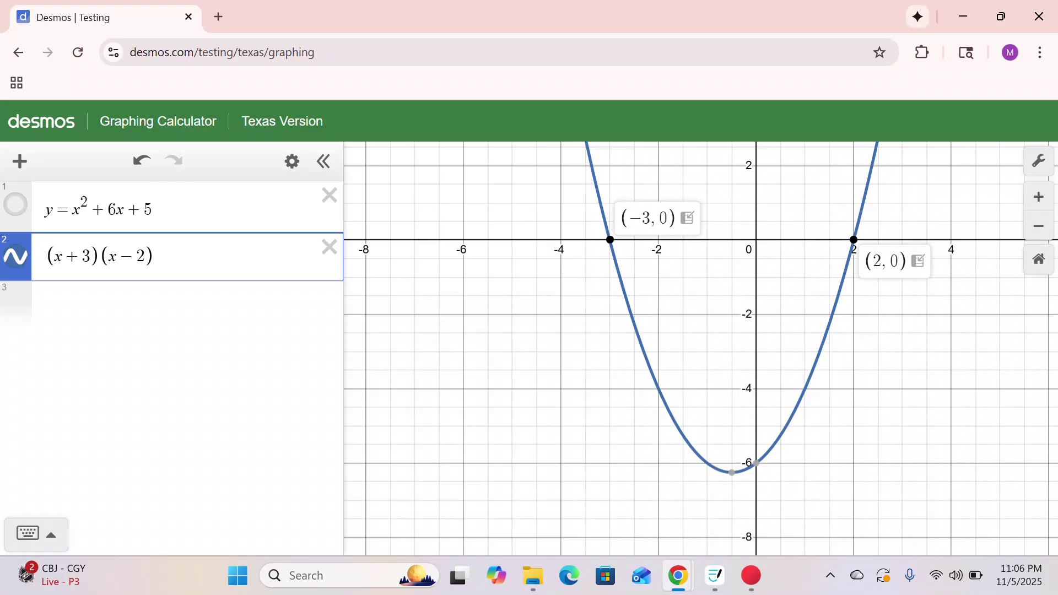
Display the vertex of the (x + 3)(x − 2) parabola once more and turn the graph of y = x² + 6x + 5 back on
drag(684, 353, 700, 290)
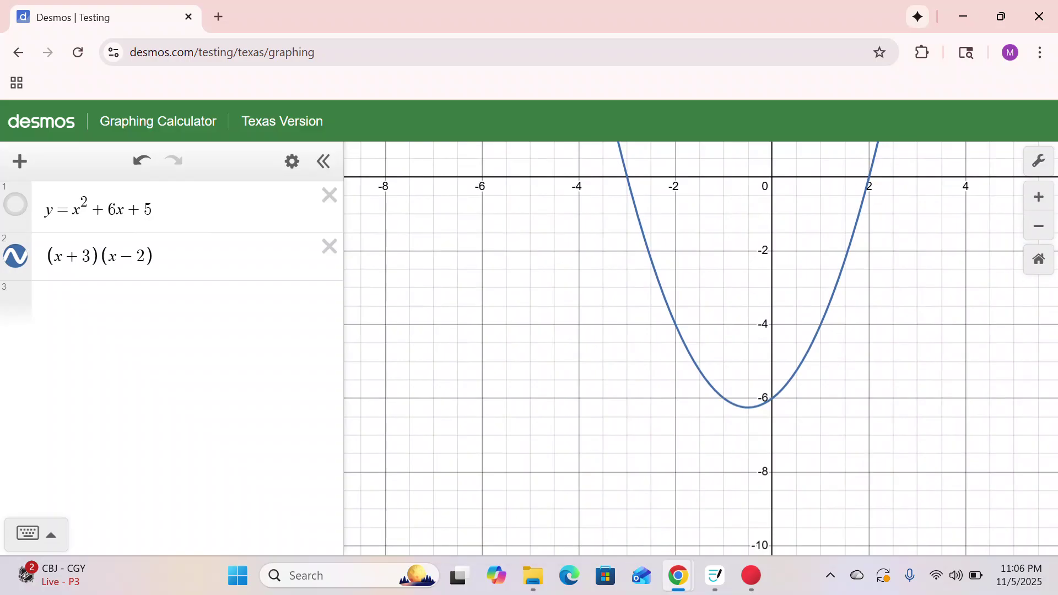
click(744, 408)
click(748, 408)
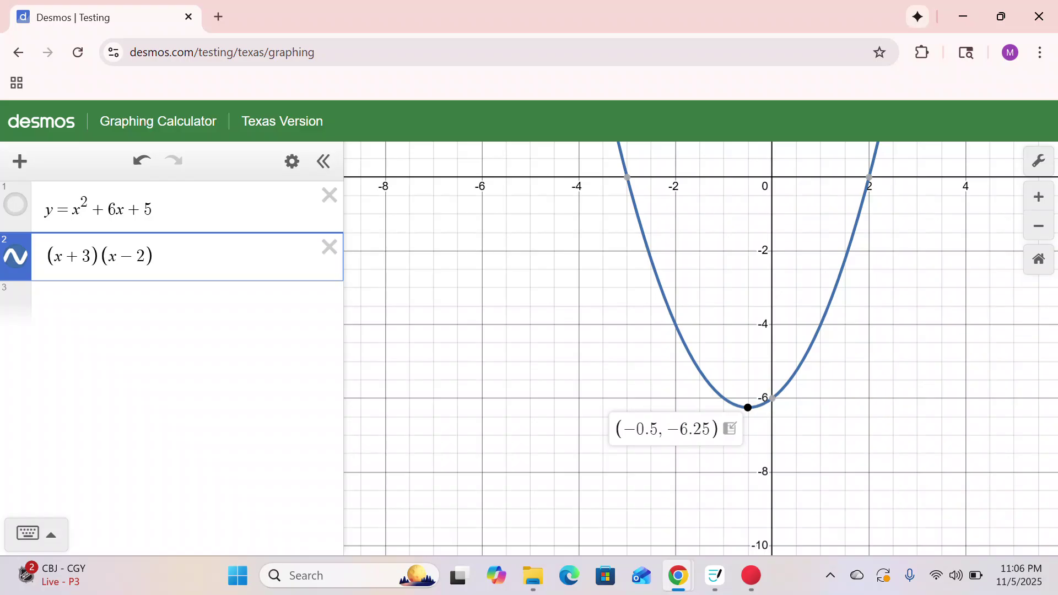
click(19, 207)
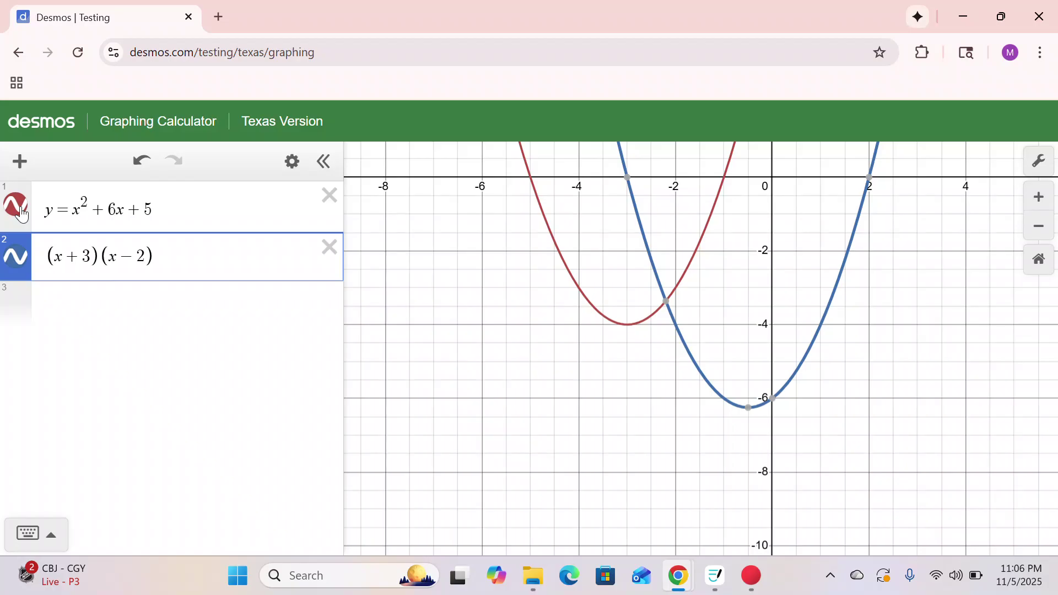
Hide the graph of y = x² + 6x + 5 and display the vertex coordinates of the (x + 3)(x − 2) parabola
click(20, 207)
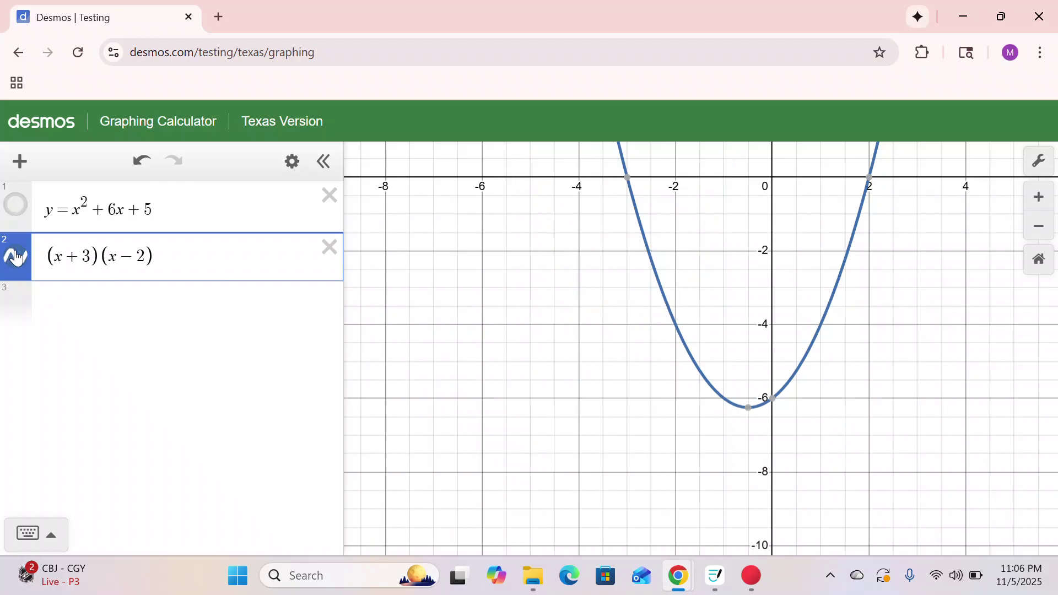
click(16, 257)
click(16, 257)
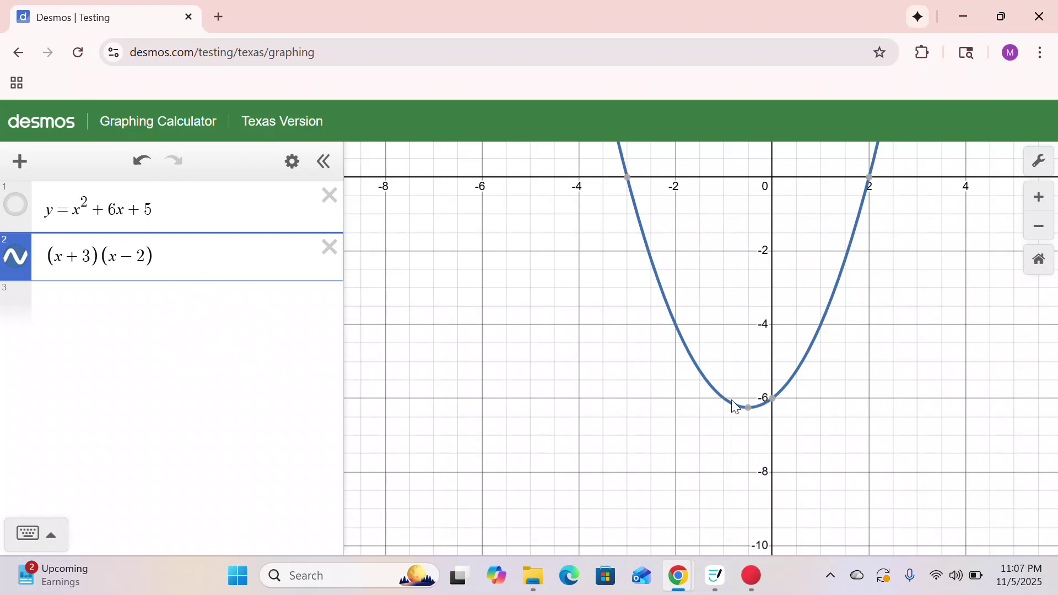
click(752, 415)
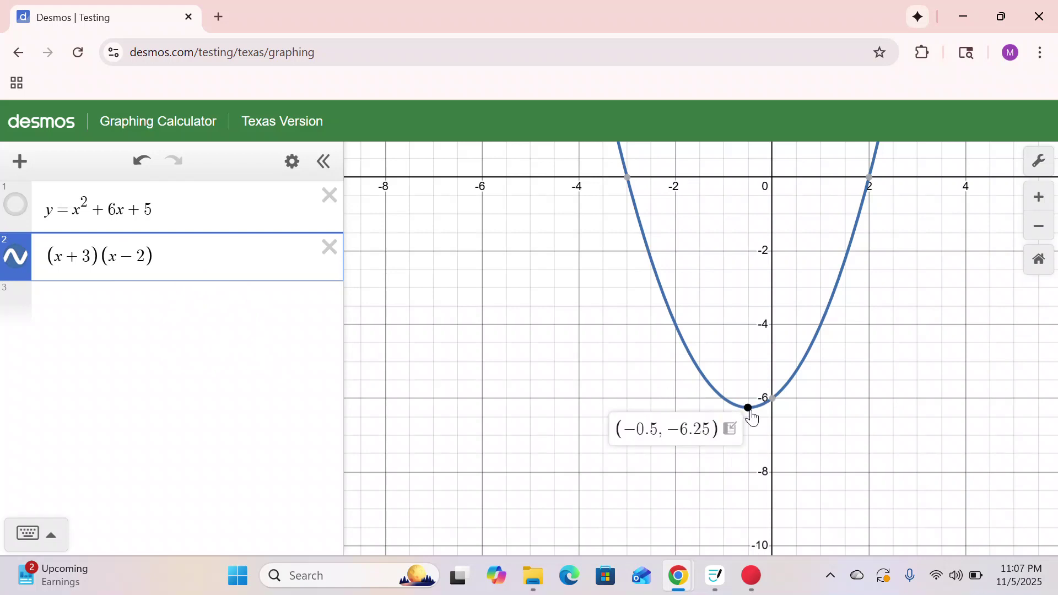
Restore the Desmos window beside the Goodnotes worksheet and display the vertex of the (x + 3)(x − 2) parabola there
click(1004, 16)
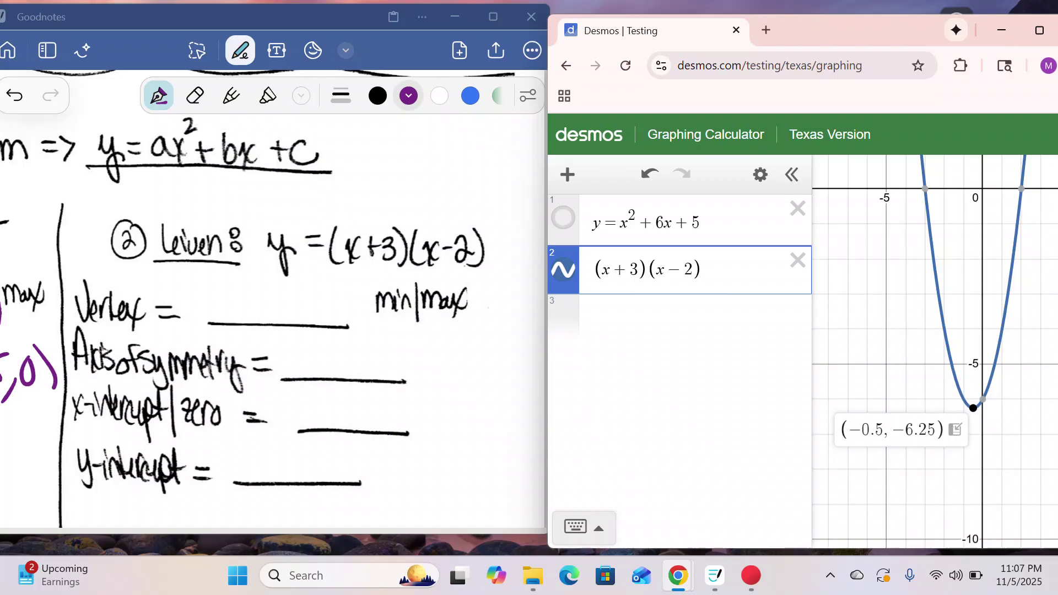
drag(999, 348, 1004, 319)
scroll(1006, 383, up, 4)
scroll(970, 386, up, 2)
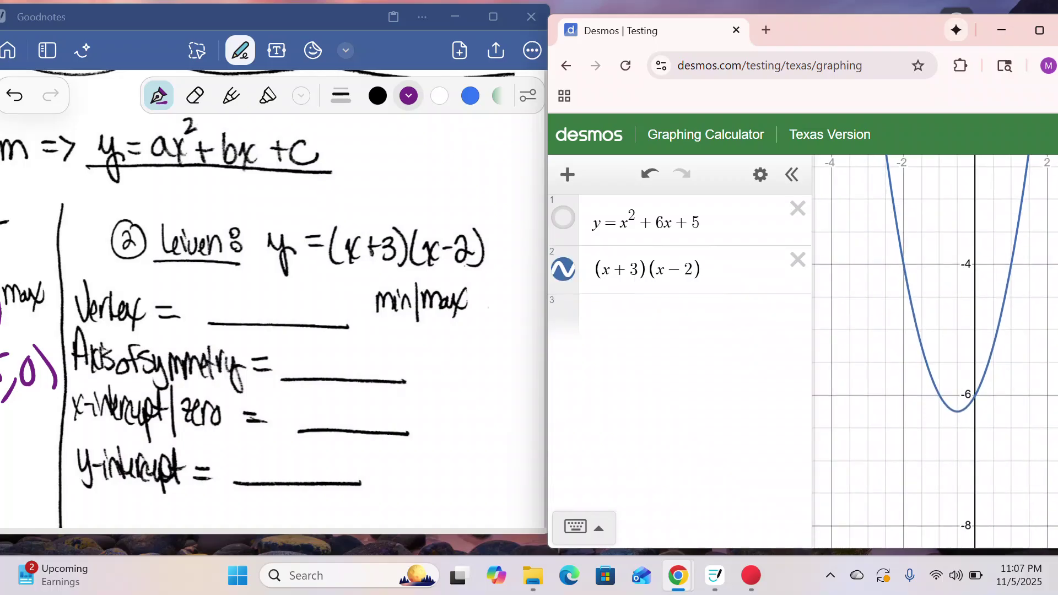
click(956, 413)
click(958, 411)
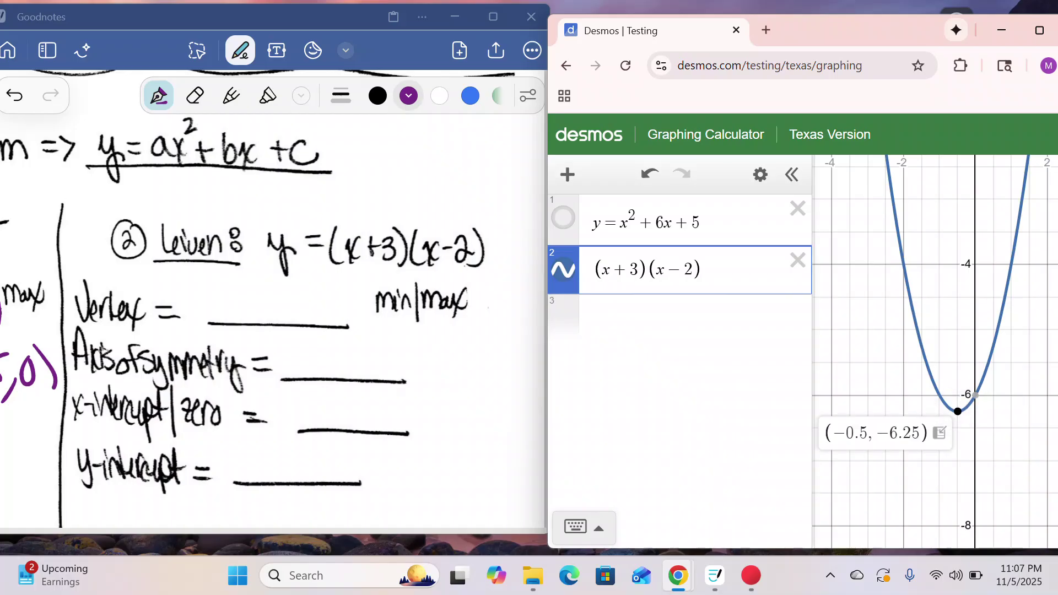
Write (−0.5, −6.25) as the vertex of problem 2 in the Goodnotes worksheet and circle "min"
mouse_move(194, 281)
mouse_down()
mouse_move(190, 311)
mouse_move(223, 291)
mouse_move(238, 312)
mouse_move(257, 281)
mouse_move(266, 319)
mouse_move(287, 296)
mouse_move(331, 316)
mouse_move(346, 285)
mouse_move(359, 311)
mouse_up()
click(234, 308)
click(318, 312)
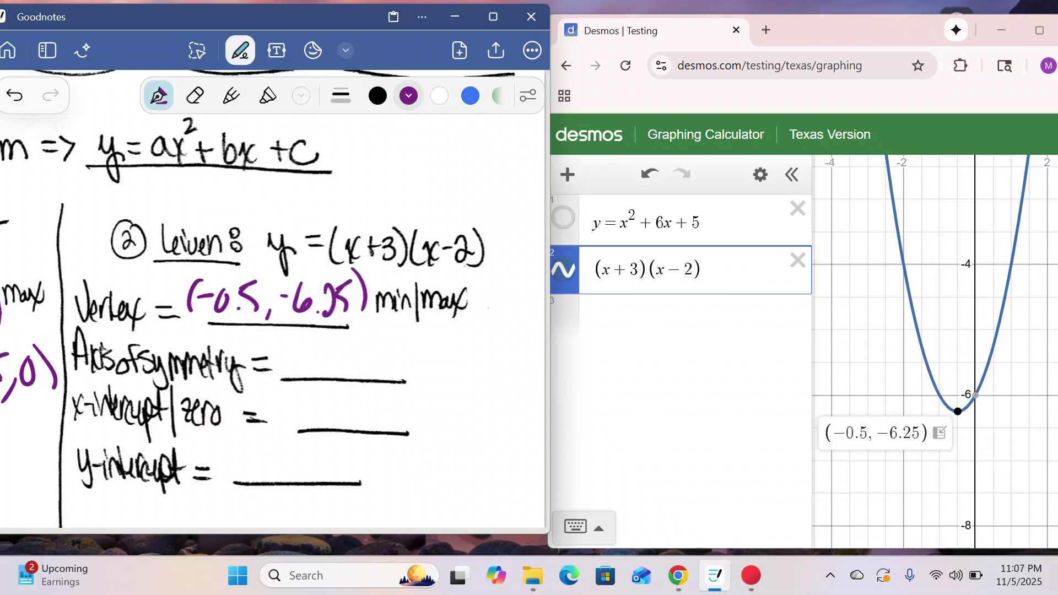
drag(358, 269, 363, 314)
mouse_move(408, 270)
mouse_down()
mouse_move(378, 317)
mouse_move(415, 279)
mouse_move(410, 269)
mouse_up()
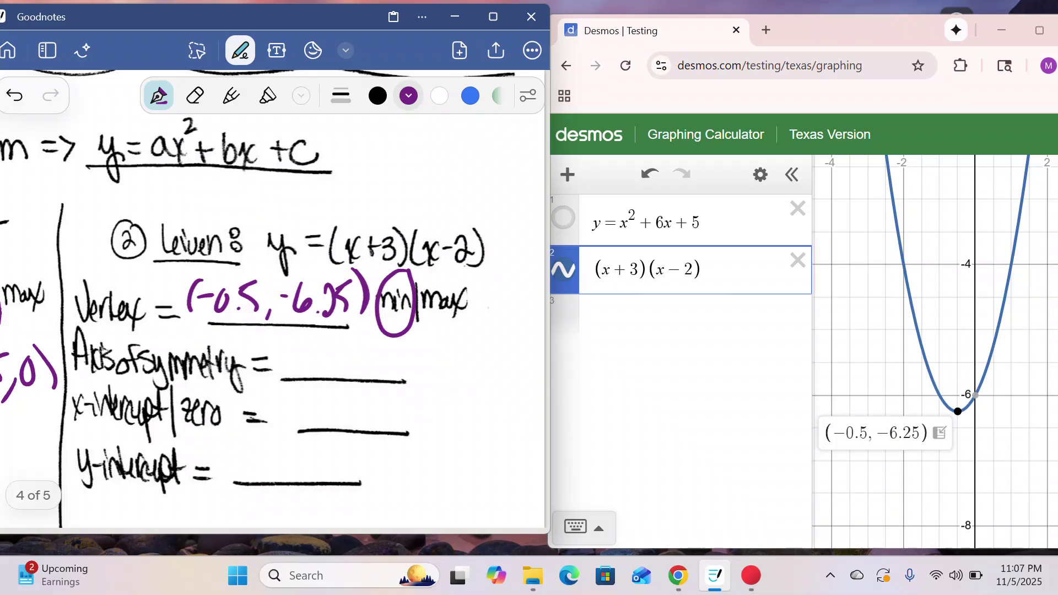
Write x = −0.5 as problem 2's axis of symmetry, circling part of "Axis" and marking the vertex's x-value with an arrow
mouse_move(112, 334)
mouse_down()
mouse_move(102, 332)
mouse_move(105, 381)
mouse_move(111, 331)
mouse_up()
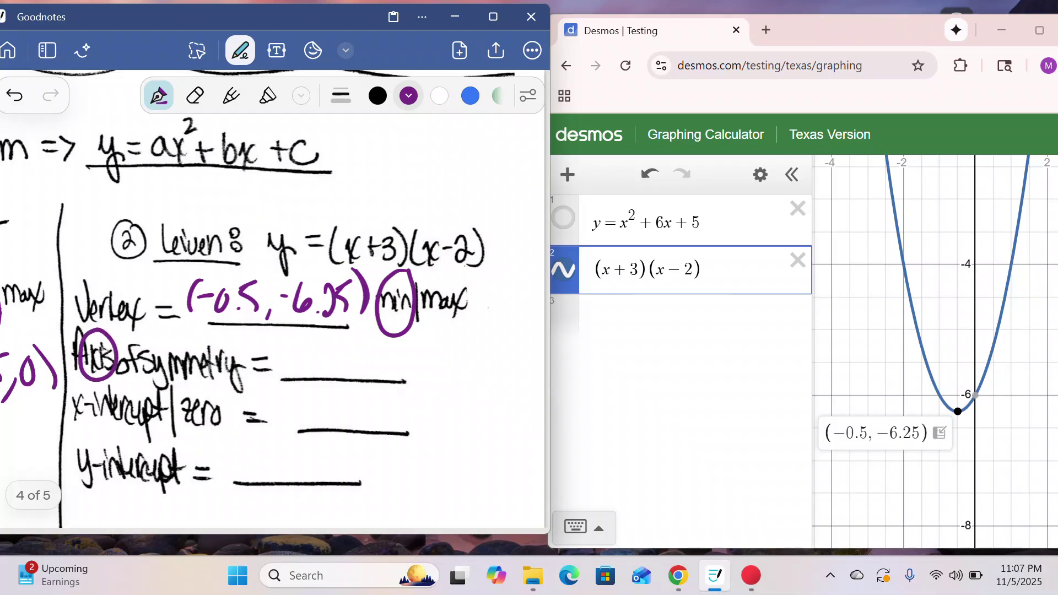
mouse_move(282, 342)
mouse_down()
mouse_move(303, 375)
mouse_move(282, 375)
mouse_move(325, 353)
mouse_move(327, 368)
mouse_up()
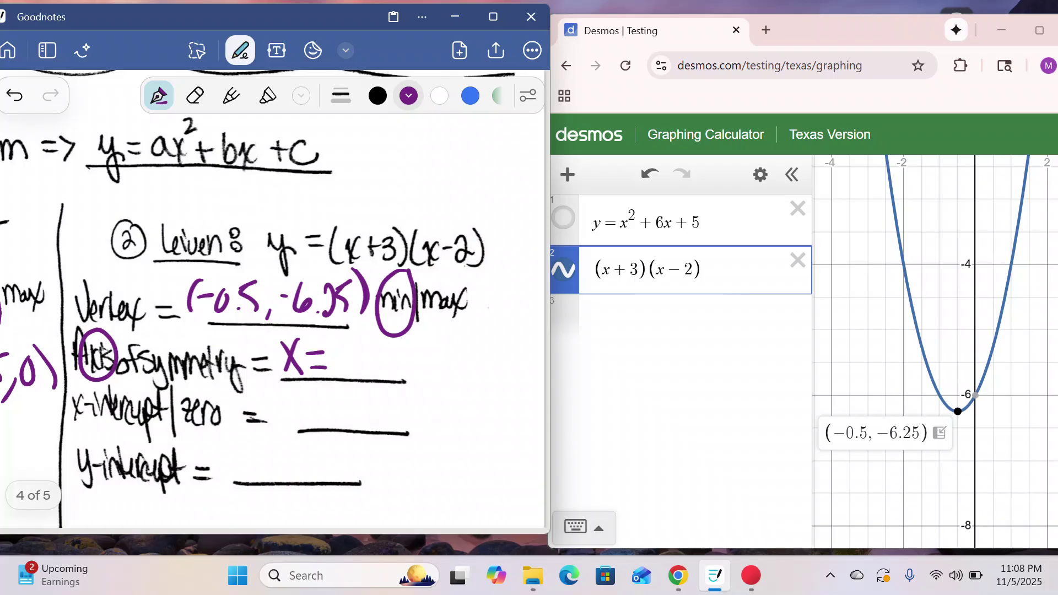
drag(238, 236, 229, 275)
mouse_move(220, 266)
mouse_down()
mouse_move(226, 277)
mouse_move(244, 261)
mouse_up()
mouse_move(338, 359)
mouse_down()
mouse_move(356, 359)
mouse_move(362, 373)
mouse_move(393, 349)
mouse_move(388, 376)
mouse_move(421, 347)
mouse_up()
click(385, 370)
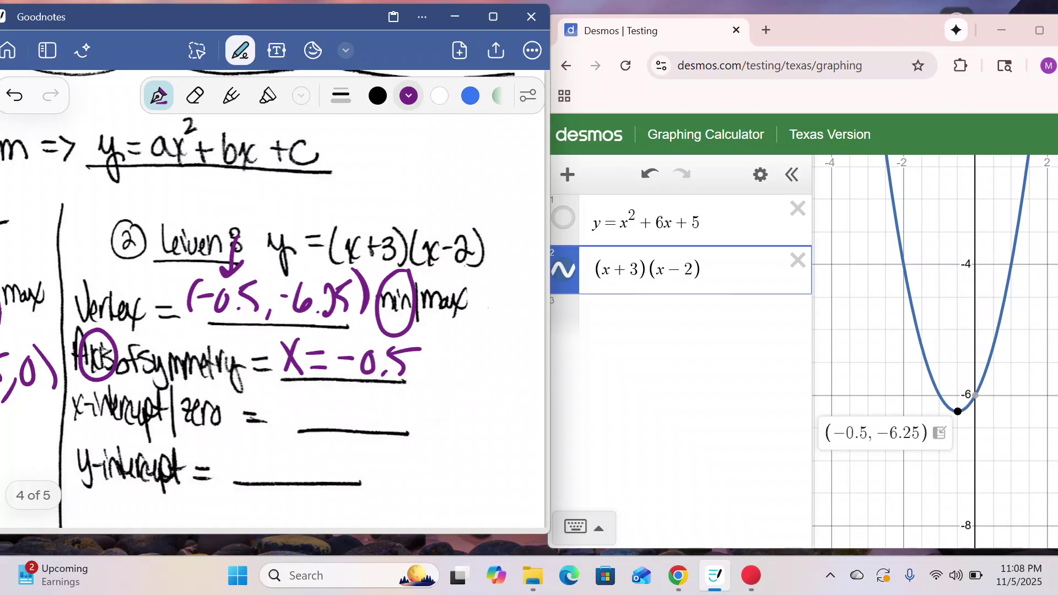
Maximize the Desmos window and display the coordinates of both x-intercepts of the (x + 3)(x − 2) parabola
drag(937, 265, 931, 483)
drag(931, 331, 918, 446)
click(1040, 31)
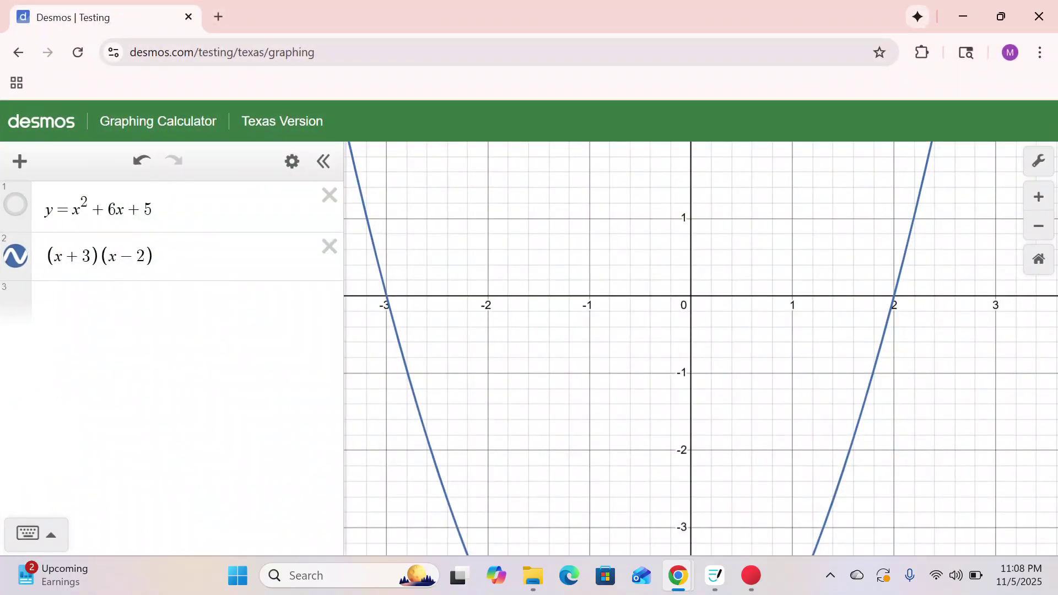
click(895, 296)
click(895, 296)
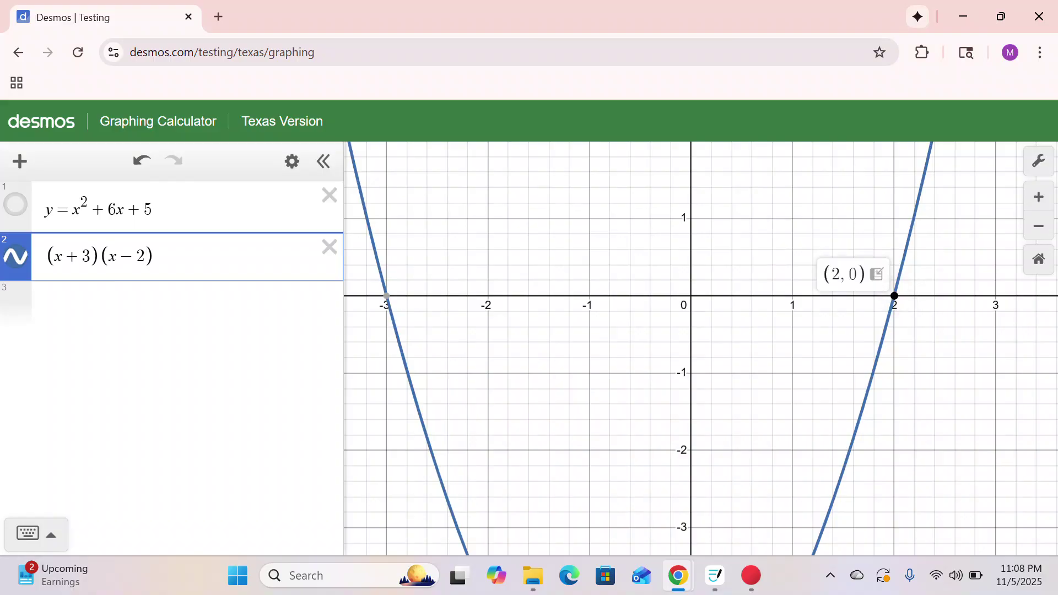
click(387, 296)
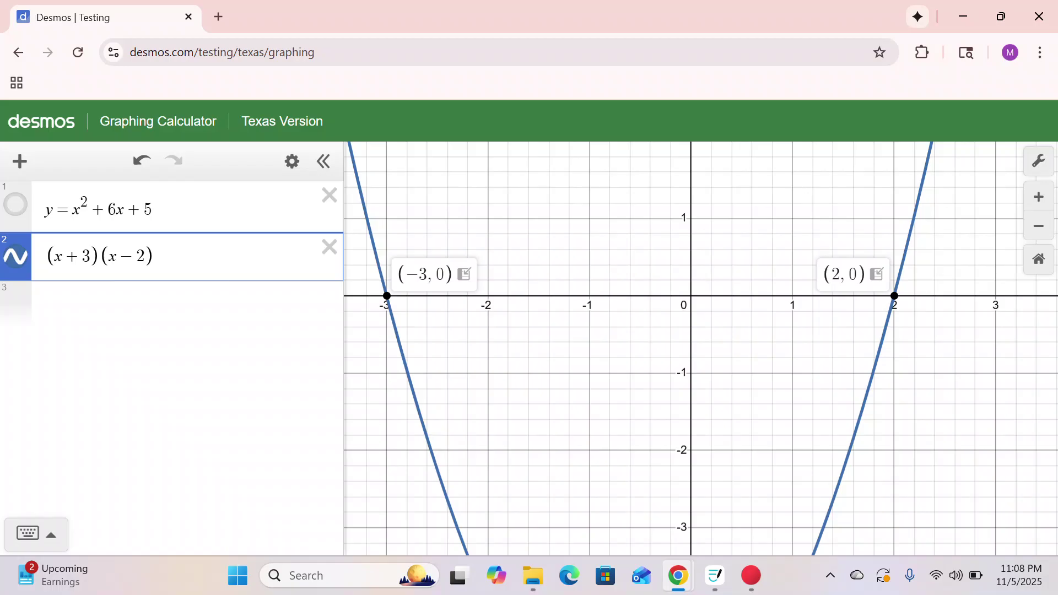
Restore the Desmos window, display the parabola's negative x-intercept and write (−3, 0) on the worksheet's x-intercept/zero line
click(1002, 17)
scroll(935, 351, up, 1)
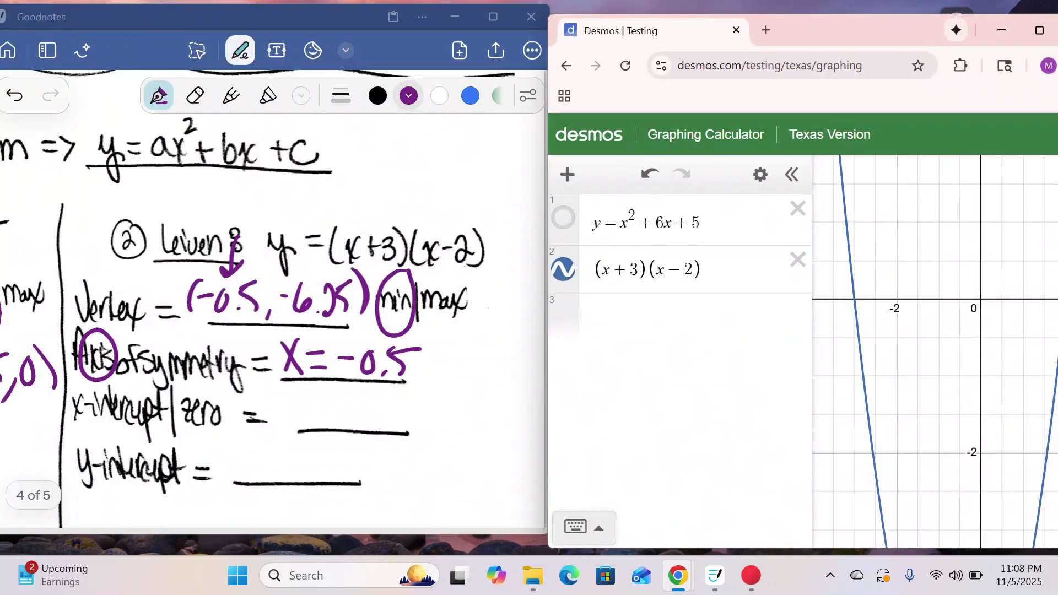
drag(904, 341, 962, 366)
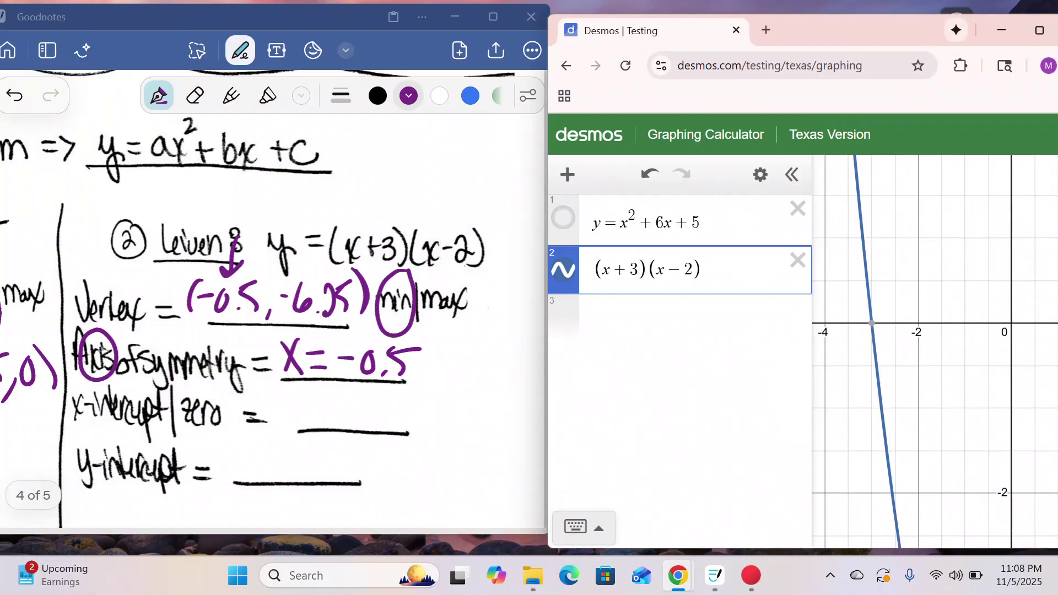
click(872, 324)
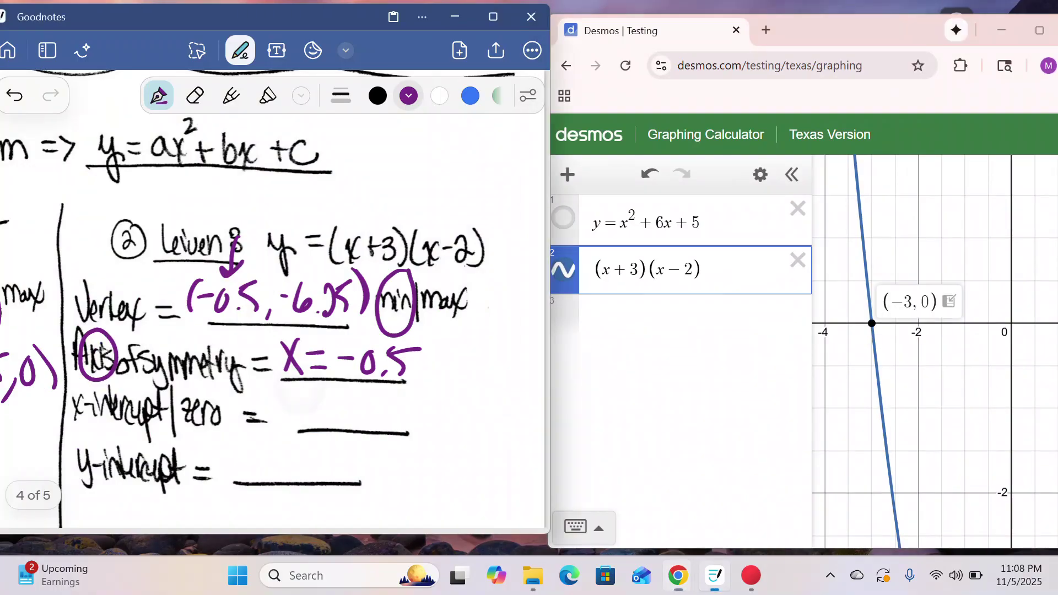
mouse_move(298, 392)
mouse_down()
mouse_move(293, 420)
mouse_move(313, 404)
mouse_move(334, 431)
mouse_move(351, 399)
mouse_move(365, 423)
mouse_move(393, 430)
mouse_up()
Display the parabola's positive x-intercept in Desmos and add (2, 0) to the worksheet's x-intercept/zero line
click(883, 417)
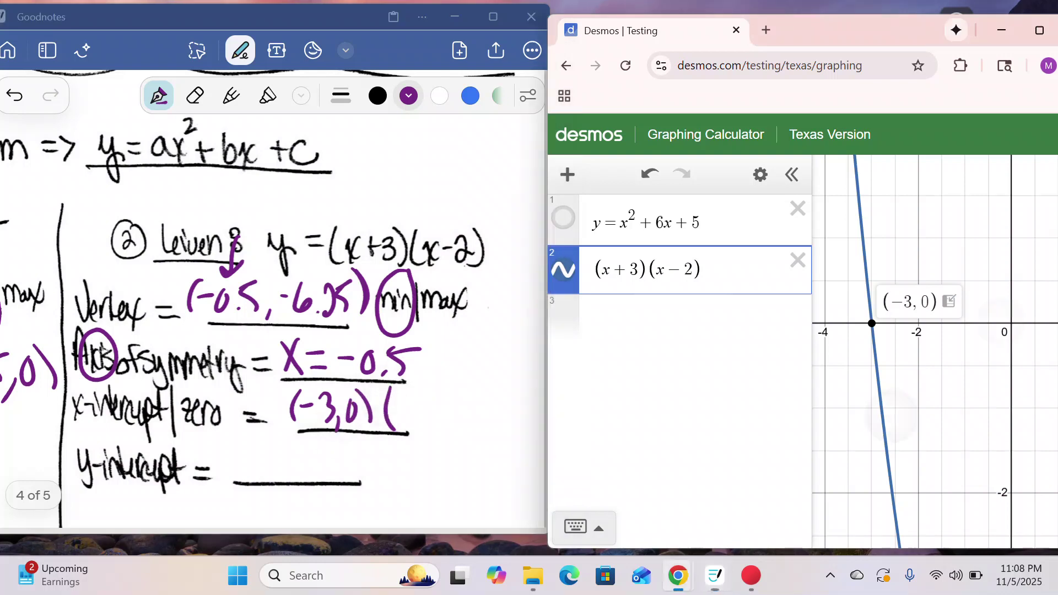
drag(1029, 386, 827, 402)
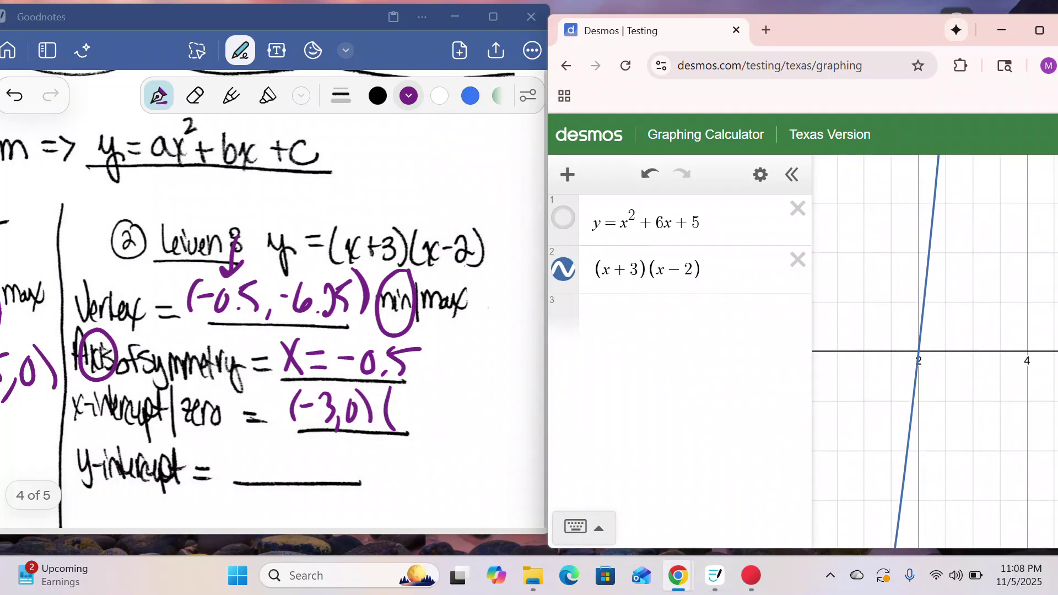
click(923, 351)
click(919, 351)
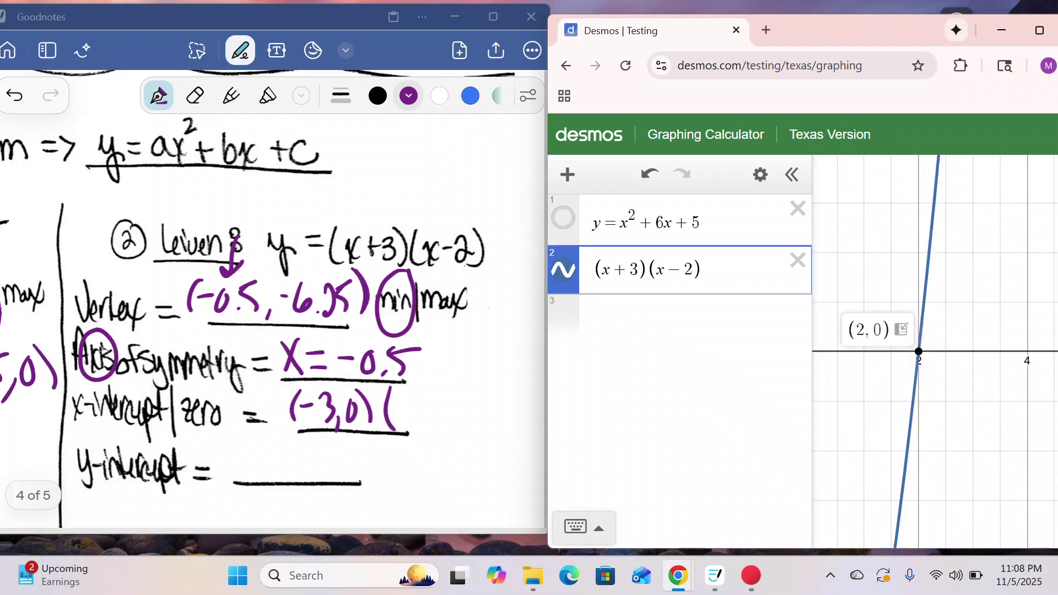
drag(403, 403, 422, 438)
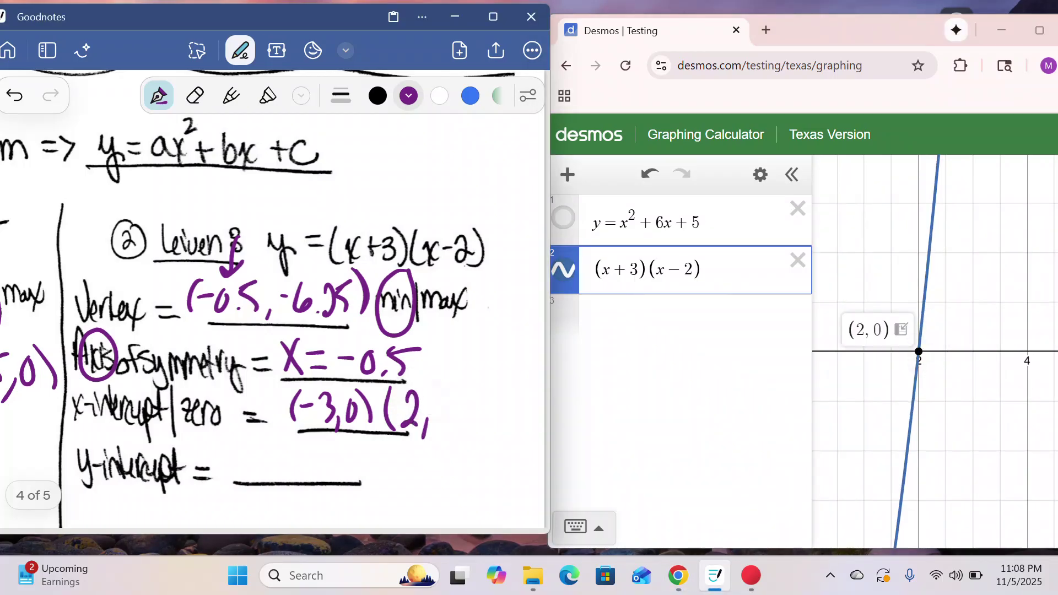
drag(441, 400, 453, 438)
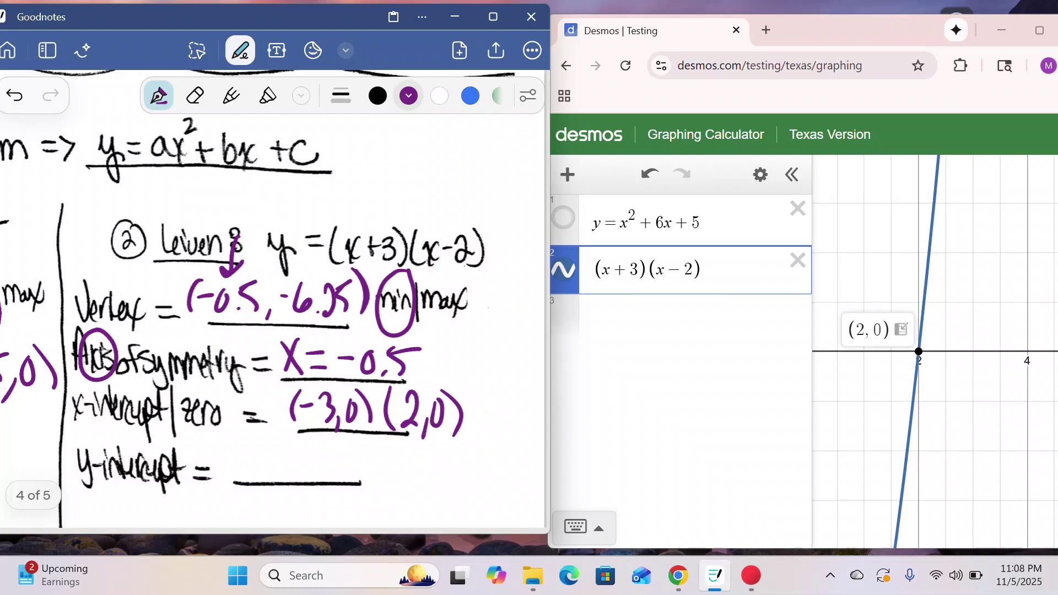
Write the zeros −3 and 2 beside the x-intercepts, circle both values and add check marks
mouse_move(478, 401)
mouse_down()
mouse_move(502, 409)
mouse_move(515, 442)
mouse_up()
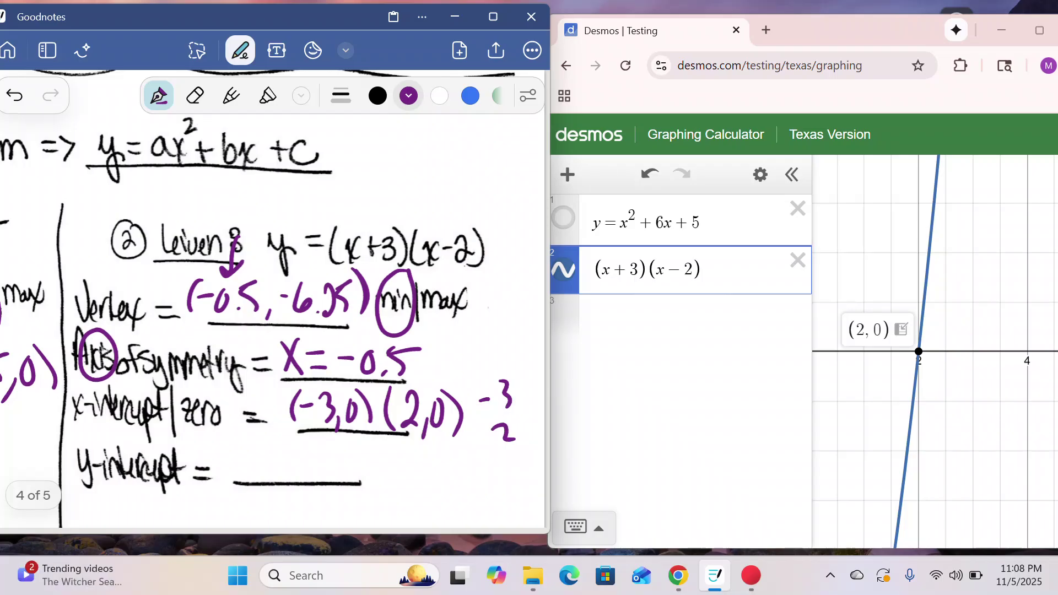
mouse_move(506, 414)
mouse_down()
mouse_move(524, 443)
mouse_move(500, 418)
mouse_up()
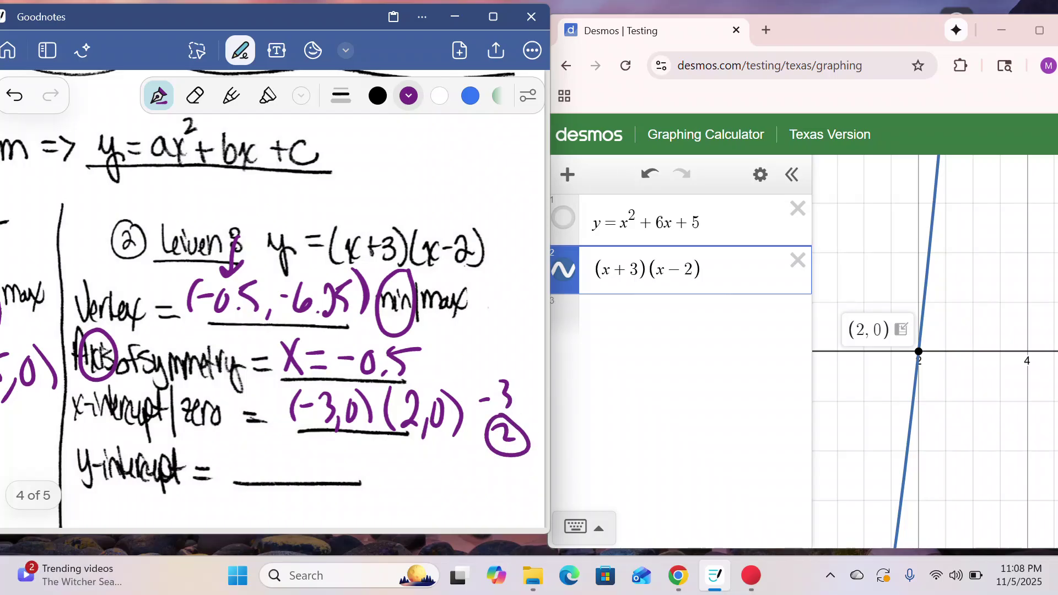
mouse_move(503, 370)
mouse_down()
mouse_move(528, 386)
mouse_move(469, 356)
mouse_up()
drag(365, 396, 385, 387)
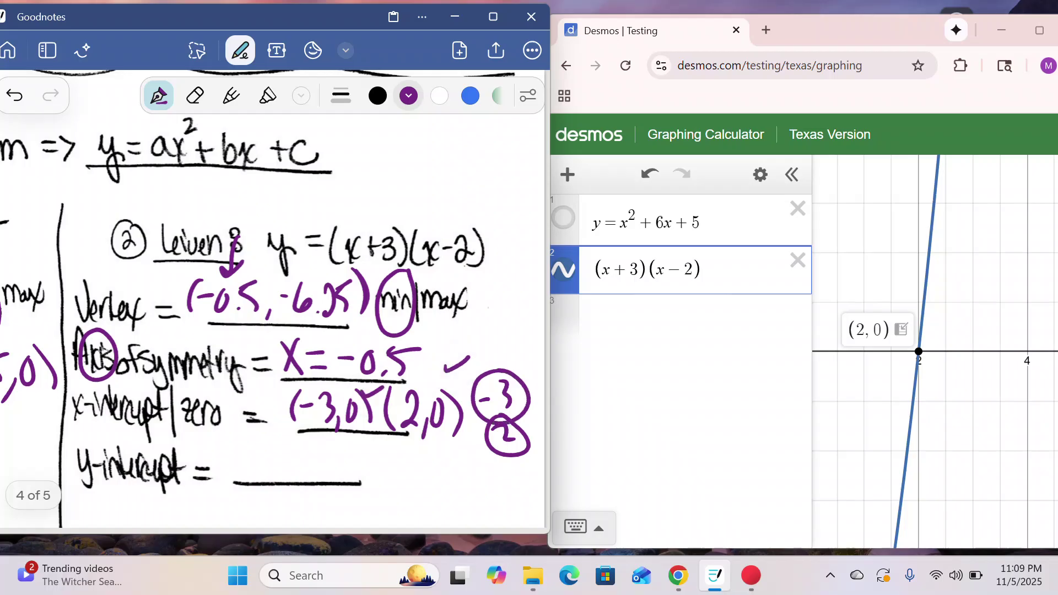
Display the y-intercept coordinates of the (x + 3)(x − 2) parabola in Desmos
click(992, 416)
scroll(992, 416, down, 6)
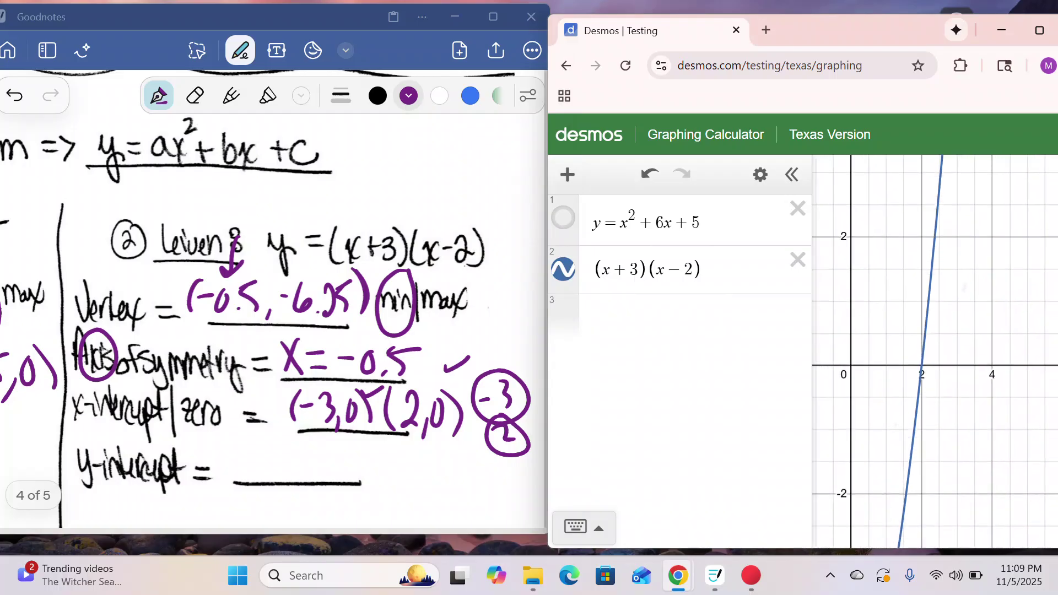
scroll(993, 361, down, 1)
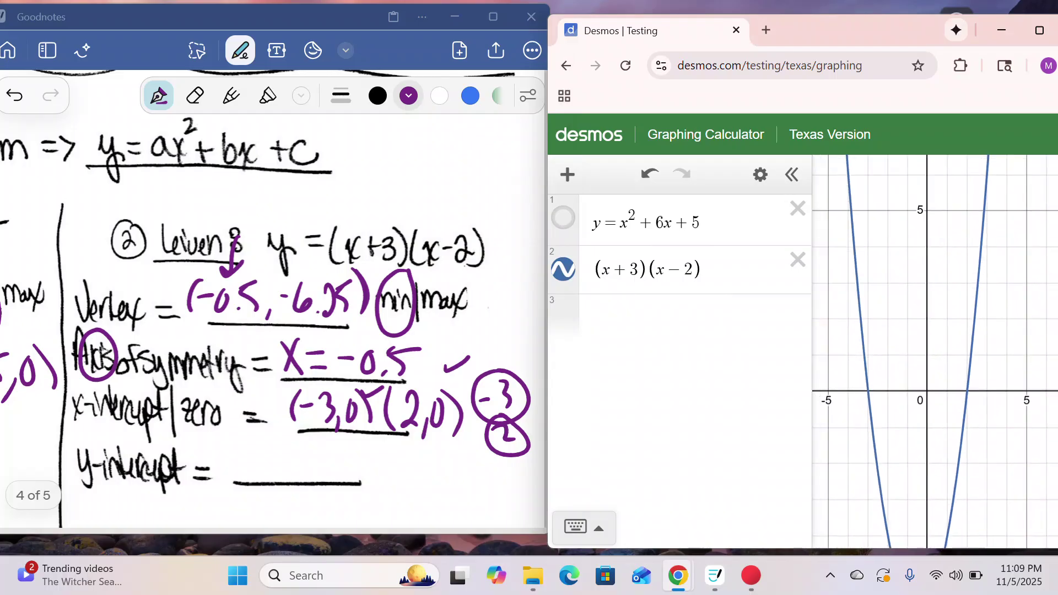
drag(965, 441, 948, 261)
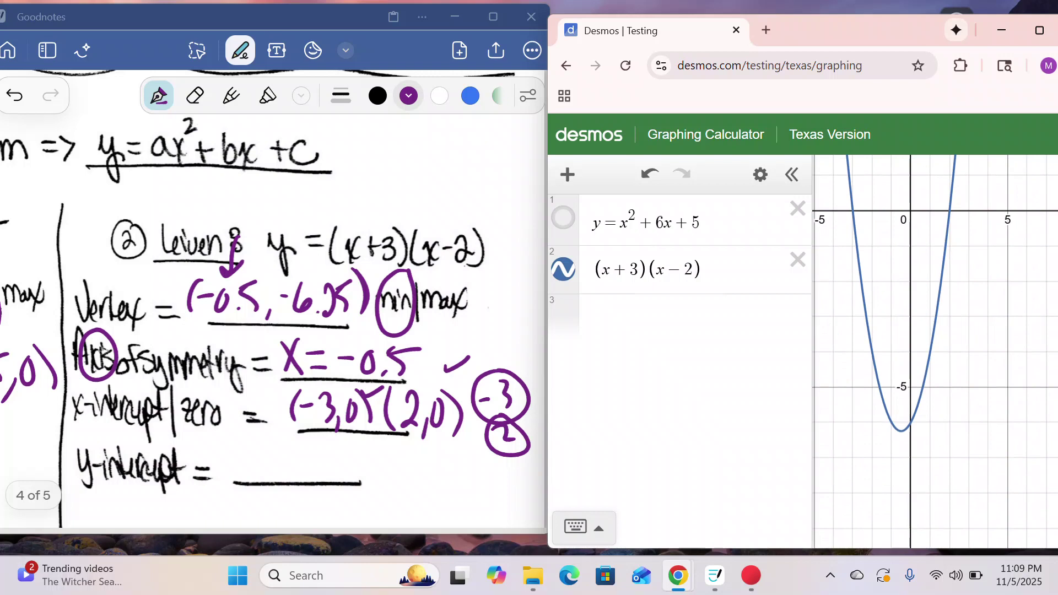
scroll(896, 420, up, 5)
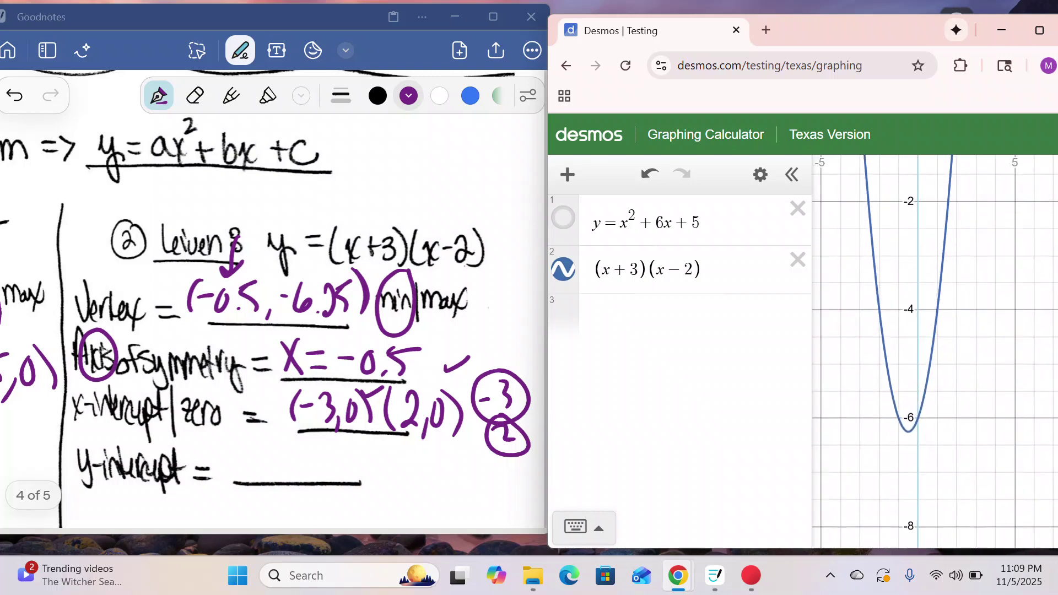
scroll(943, 454, up, 3)
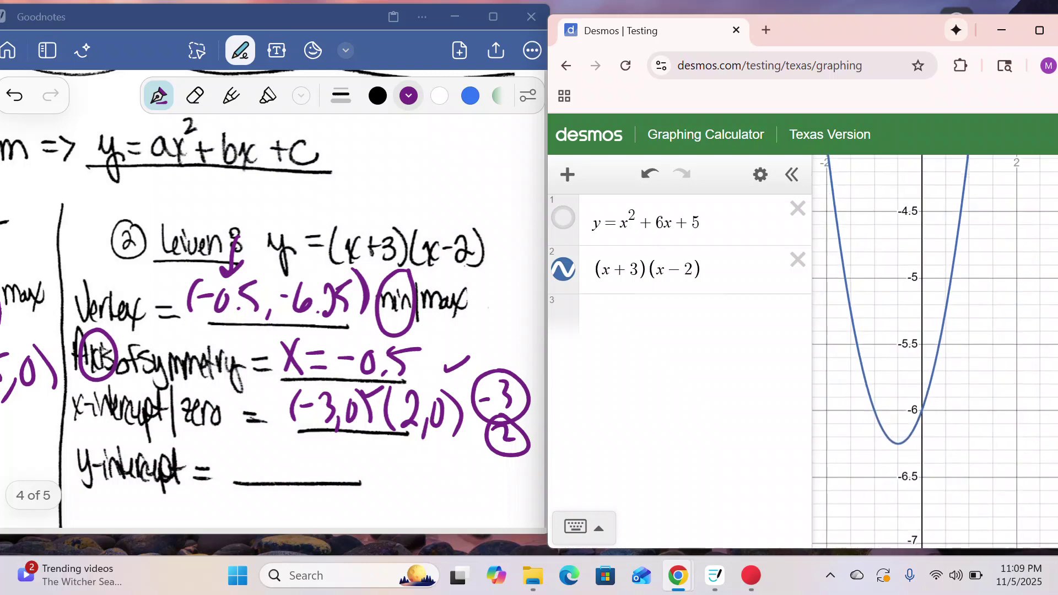
click(922, 413)
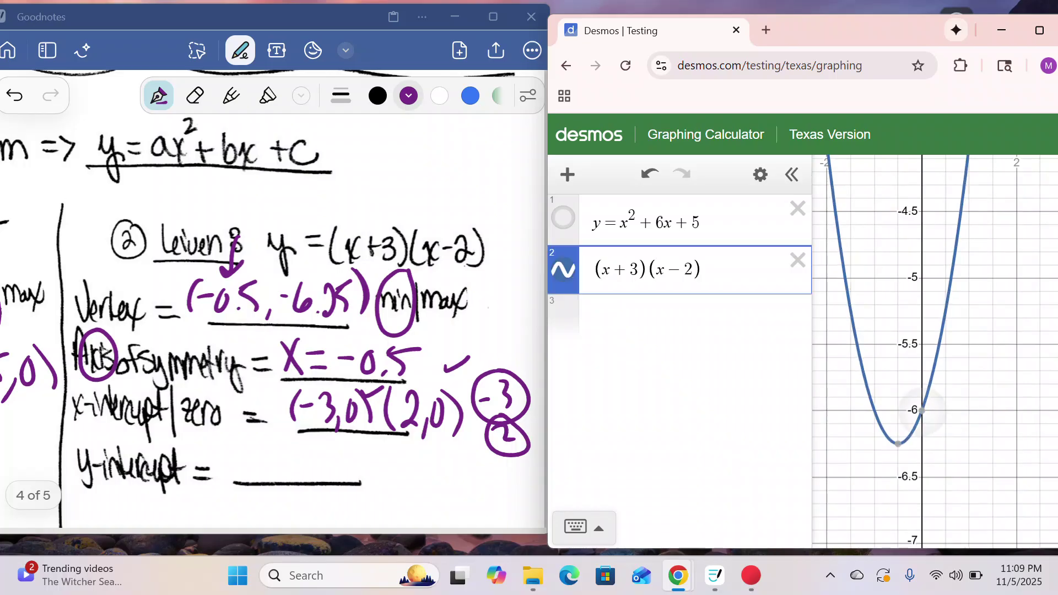
click(922, 411)
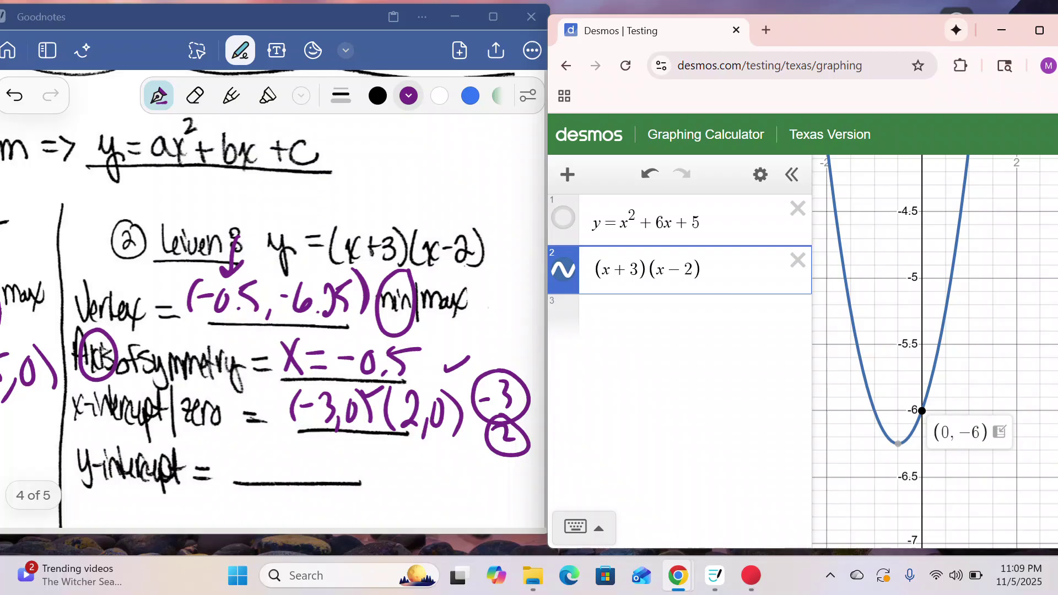
Write (0, −6) as the y-intercept of problem 2 in the Goodnotes worksheet
drag(252, 441, 242, 486)
mouse_move(260, 447)
mouse_down()
mouse_move(261, 482)
mouse_move(260, 449)
mouse_move(276, 495)
mouse_move(299, 461)
mouse_up()
mouse_move(315, 446)
mouse_down()
mouse_move(308, 474)
mouse_move(343, 501)
mouse_up()
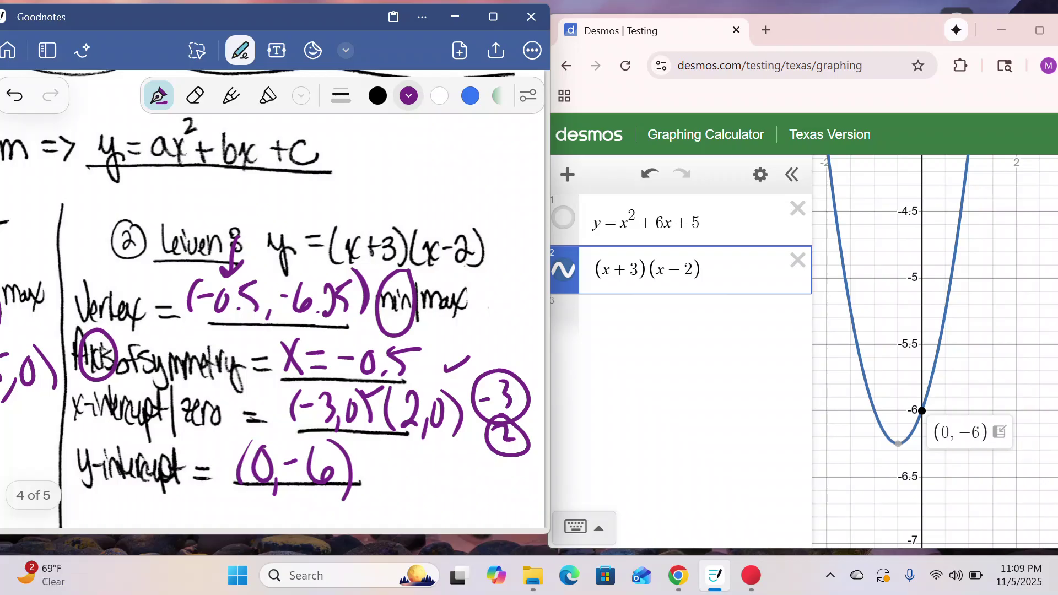
Delete both expressions from Desmos and move down the Goodnotes worksheet past the first two problems
click(797, 261)
click(797, 209)
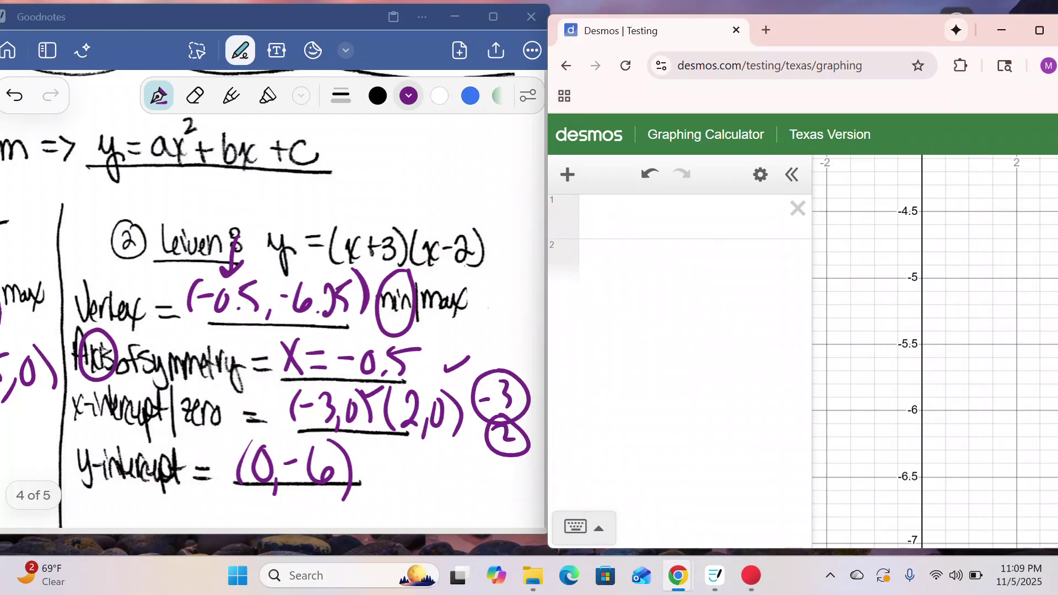
scroll(276, 298, left, 8)
scroll(276, 298, down, 4)
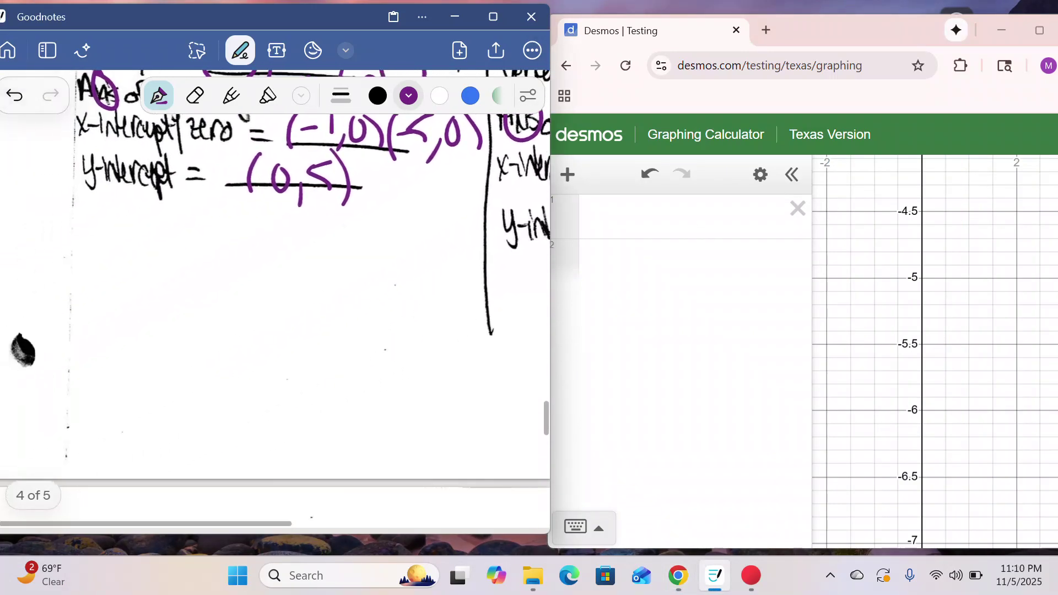
In the Graphing Exponential section of the Goodnotes worksheet, circle problem 1's exponent in blue and write 2ˣ beside the equation
scroll(276, 298, down, 10)
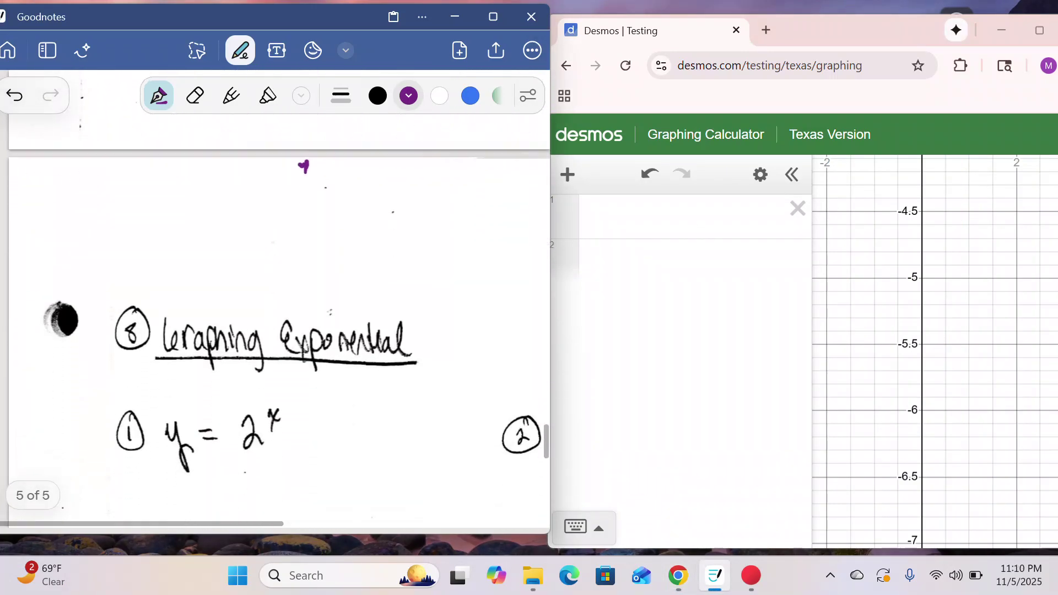
scroll(331, 441, up, 2)
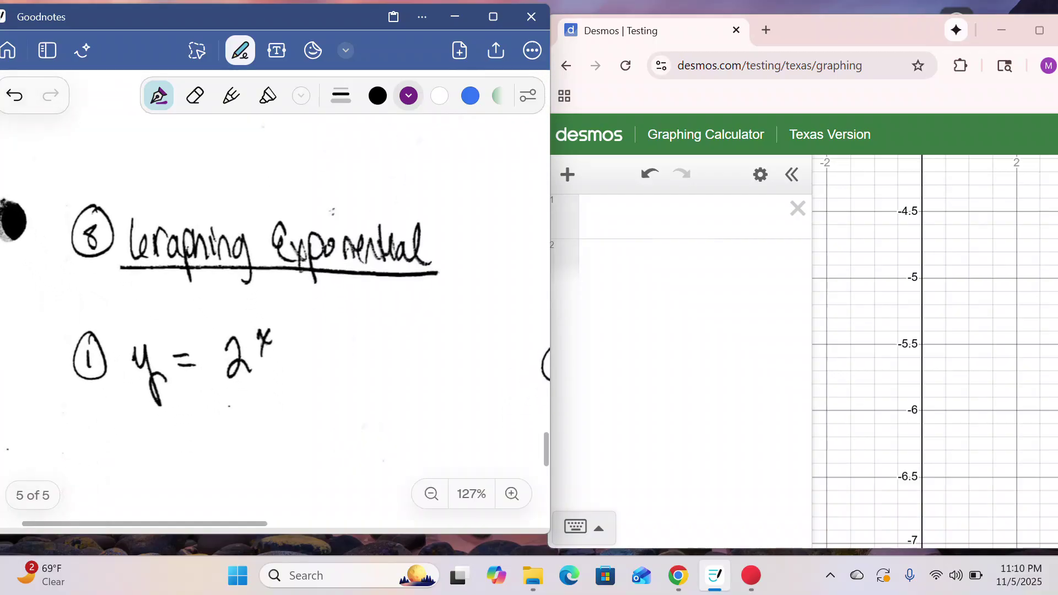
scroll(275, 297, up, 2)
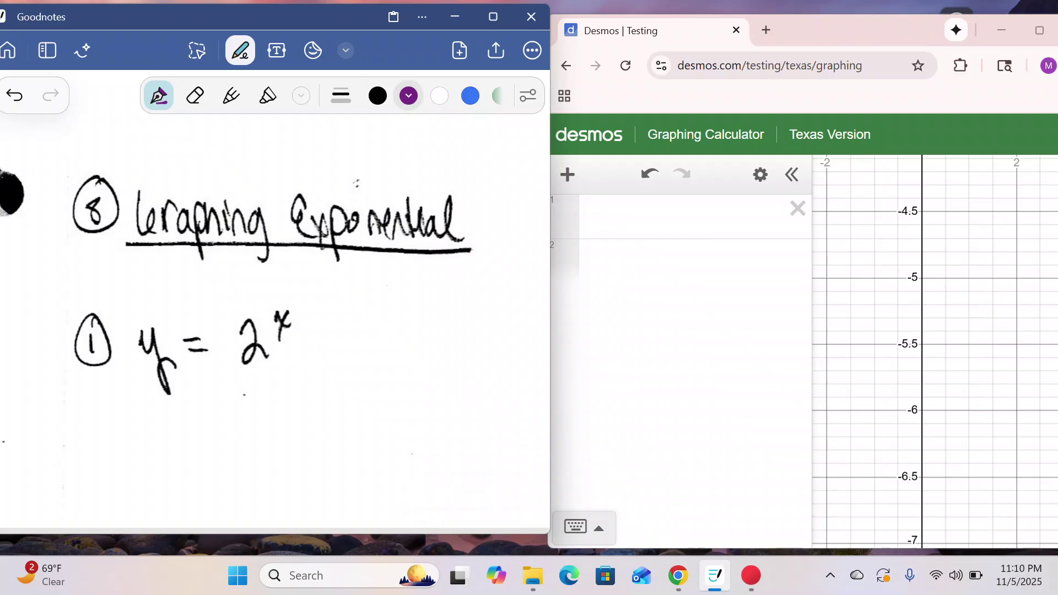
click(470, 95)
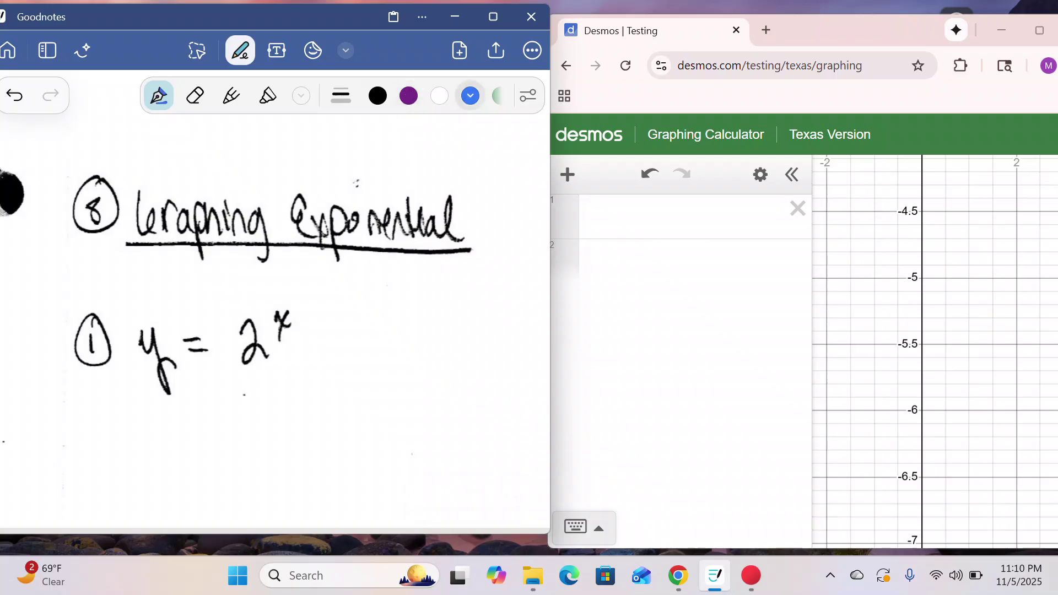
mouse_move(297, 313)
mouse_down()
mouse_move(289, 306)
mouse_move(280, 339)
mouse_move(296, 312)
mouse_move(352, 318)
mouse_move(339, 392)
mouse_move(384, 396)
mouse_up()
mouse_move(378, 287)
mouse_down()
mouse_move(398, 313)
mouse_move(383, 313)
mouse_up()
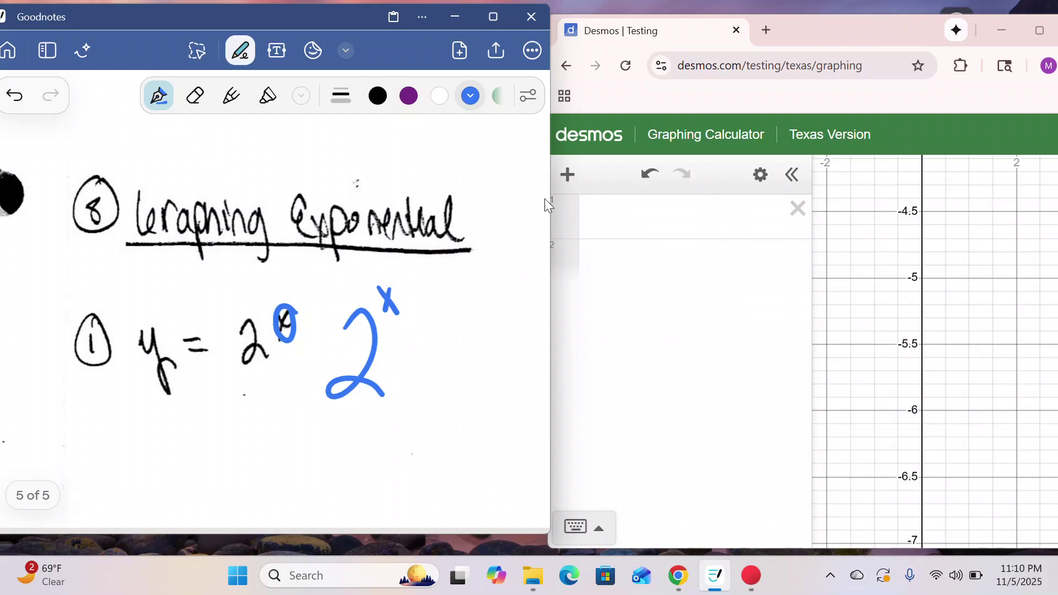
Enter y = 2ˣ as the first expression in Desmos, with x as the exponent of 2
click(634, 222)
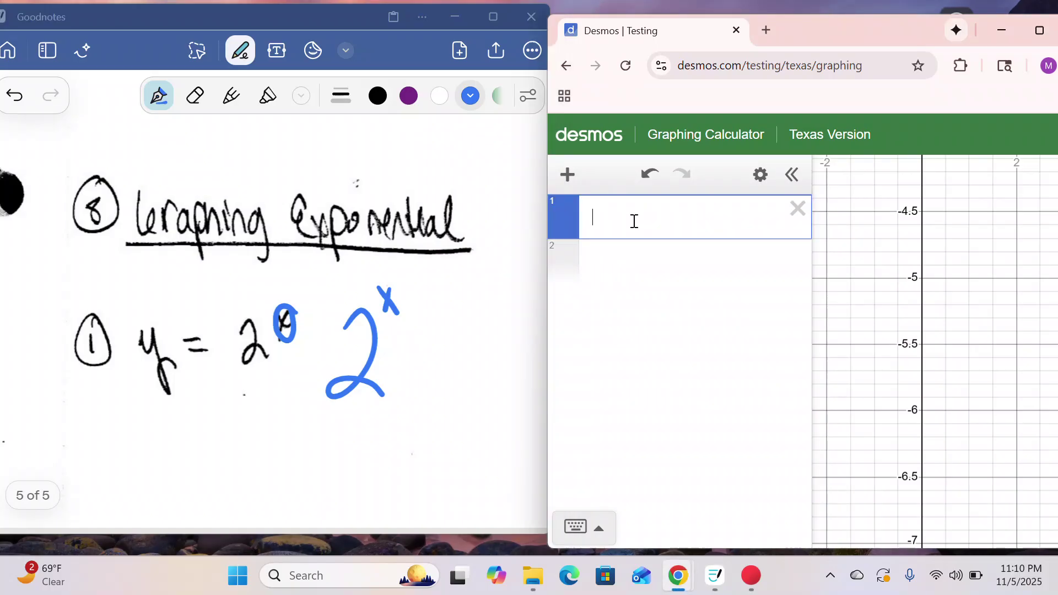
click(598, 530)
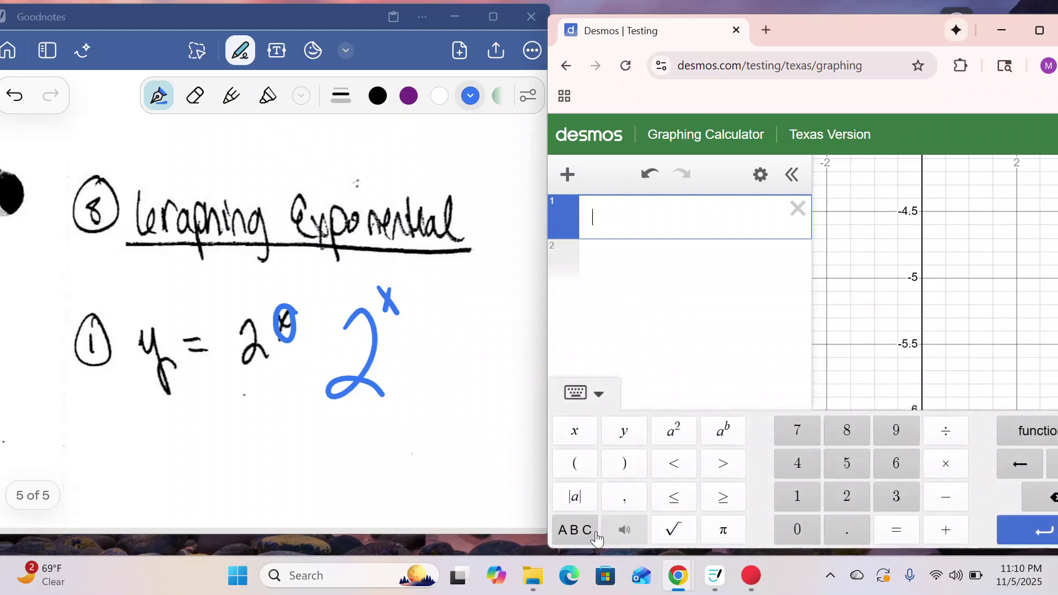
click(626, 437)
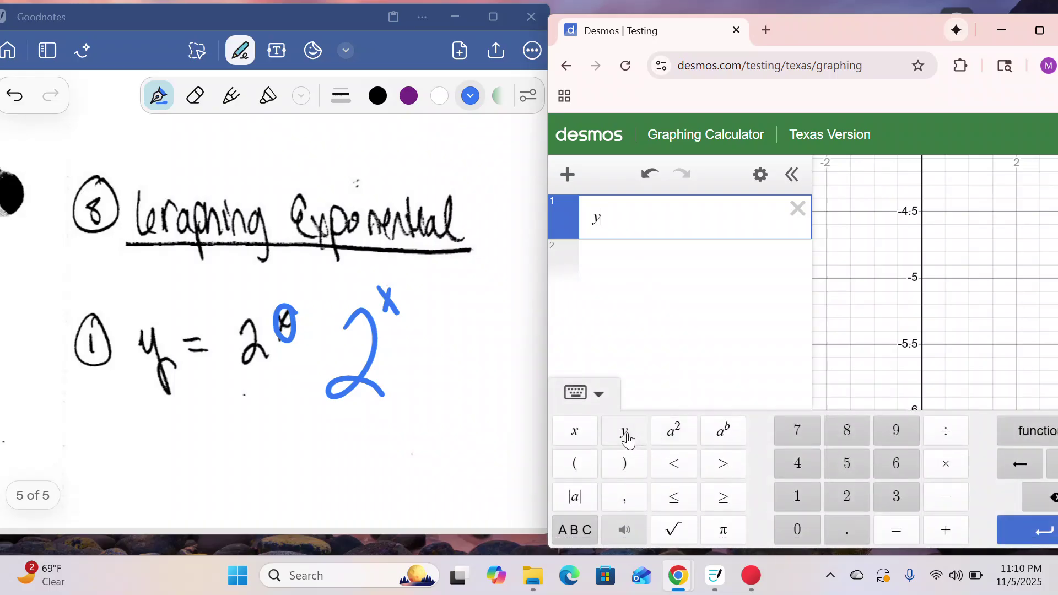
click(895, 532)
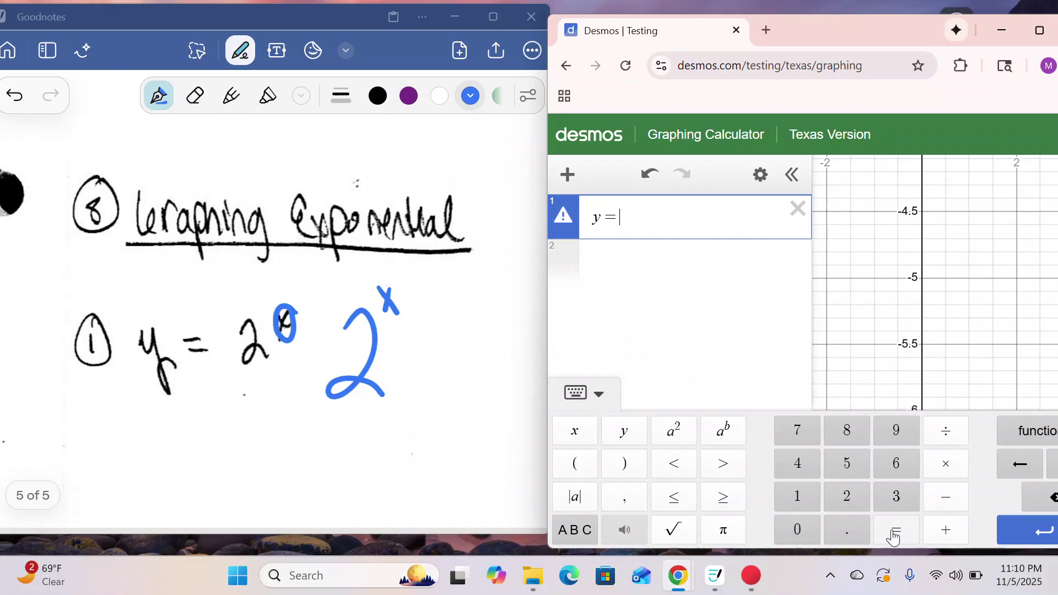
click(857, 501)
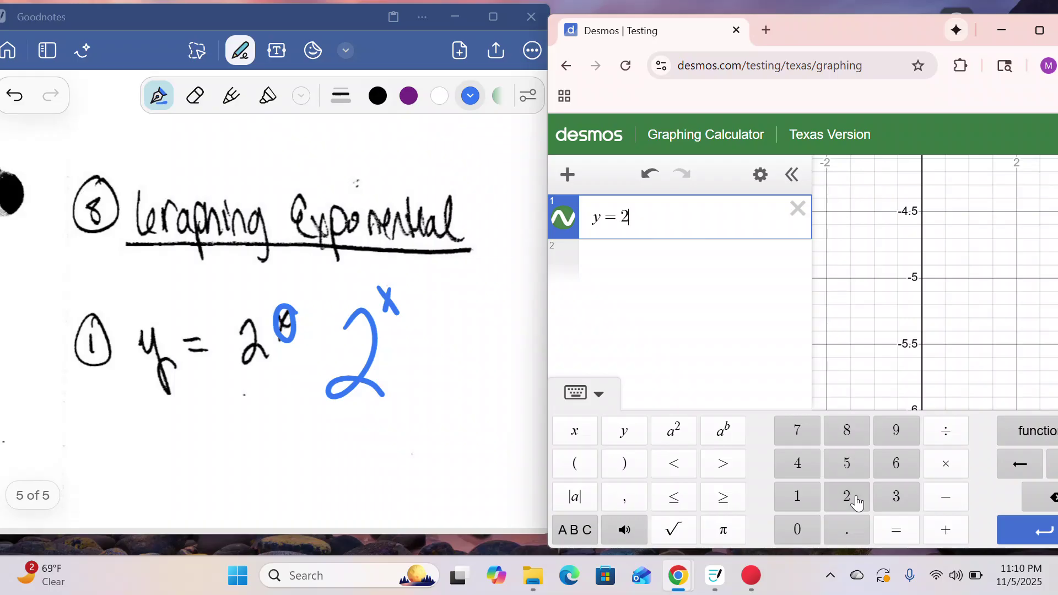
click(576, 438)
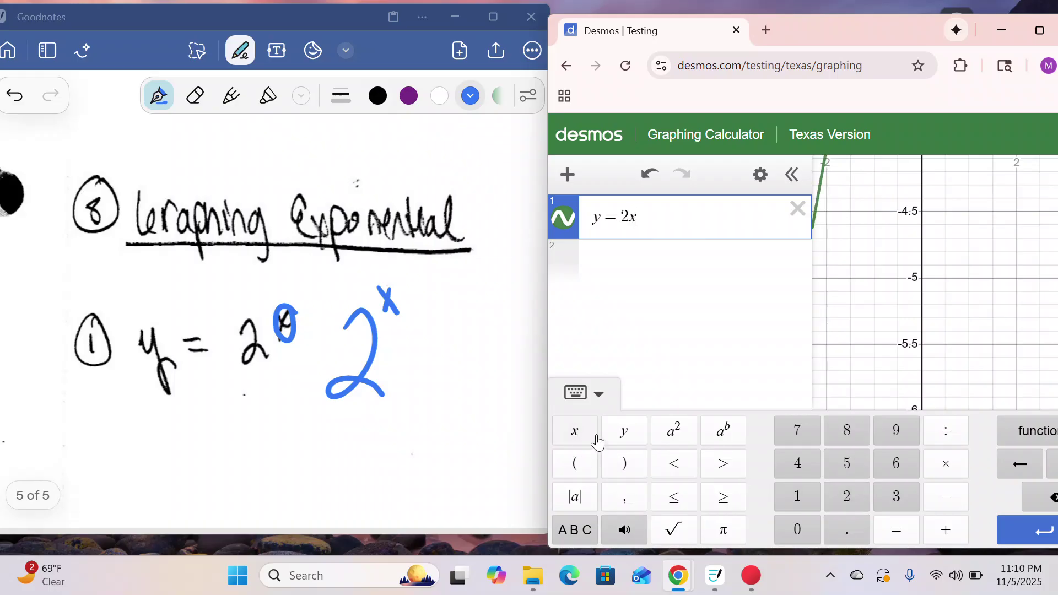
click(1040, 503)
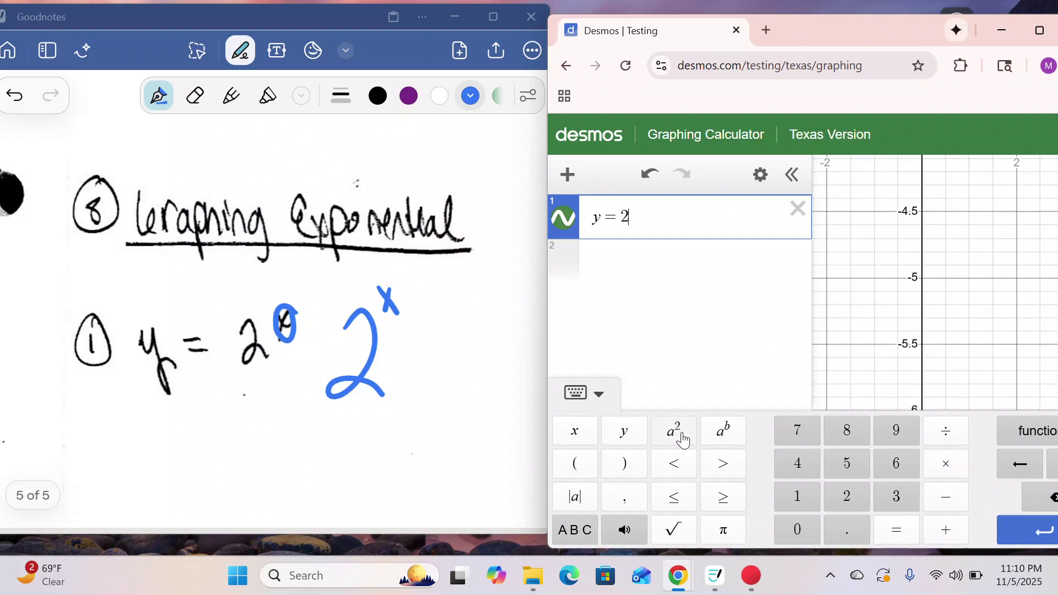
click(728, 446)
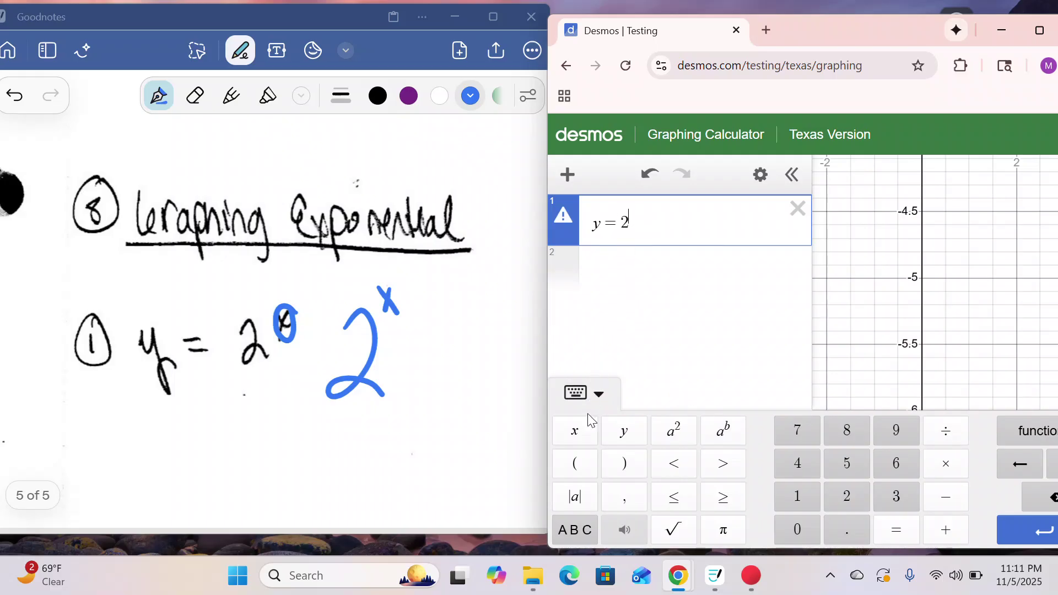
click(585, 435)
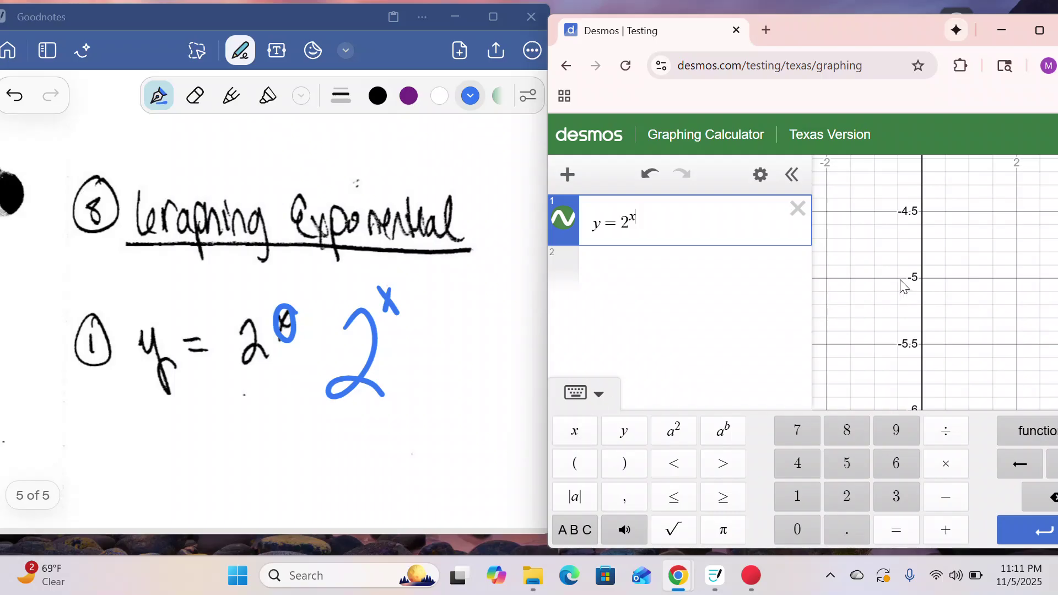
Maximize the Desmos window, hide its keypad and bring the y = 2ˣ curve and the origin into view
mouse_move(1040, 34)
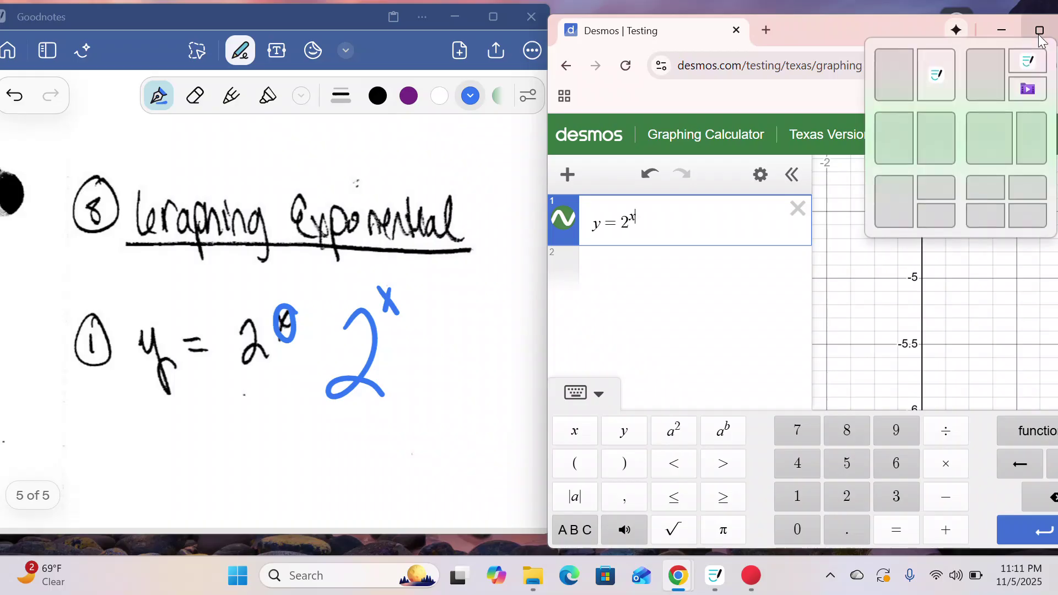
click(1040, 32)
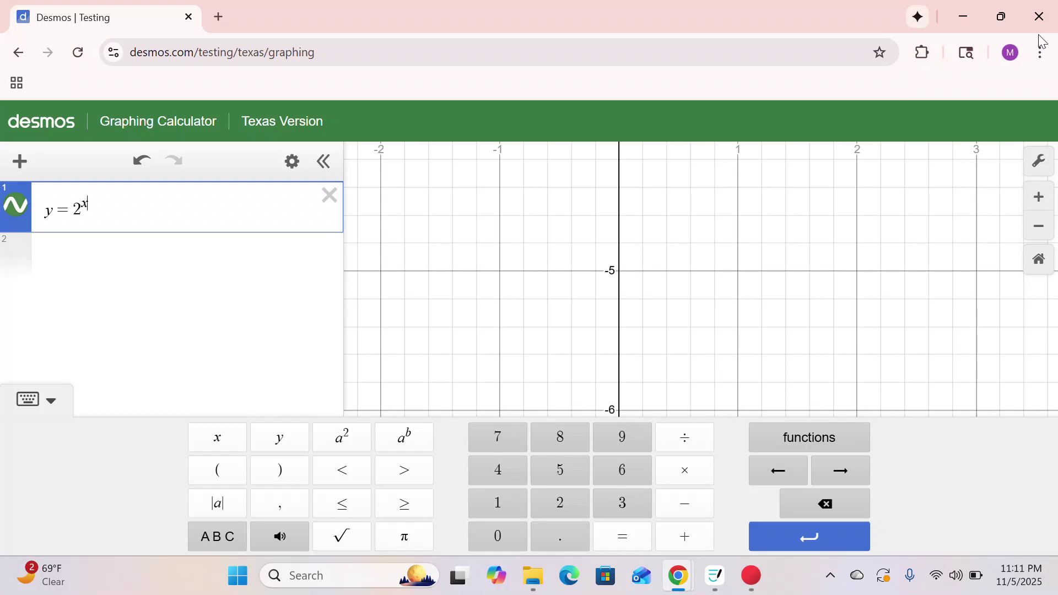
click(37, 400)
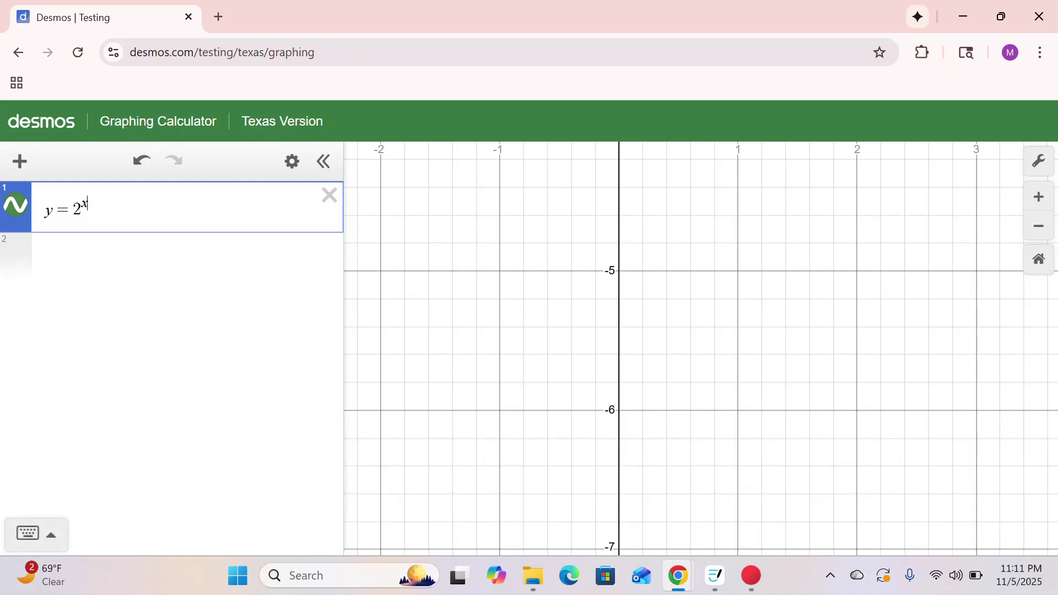
scroll(695, 352, down, 10)
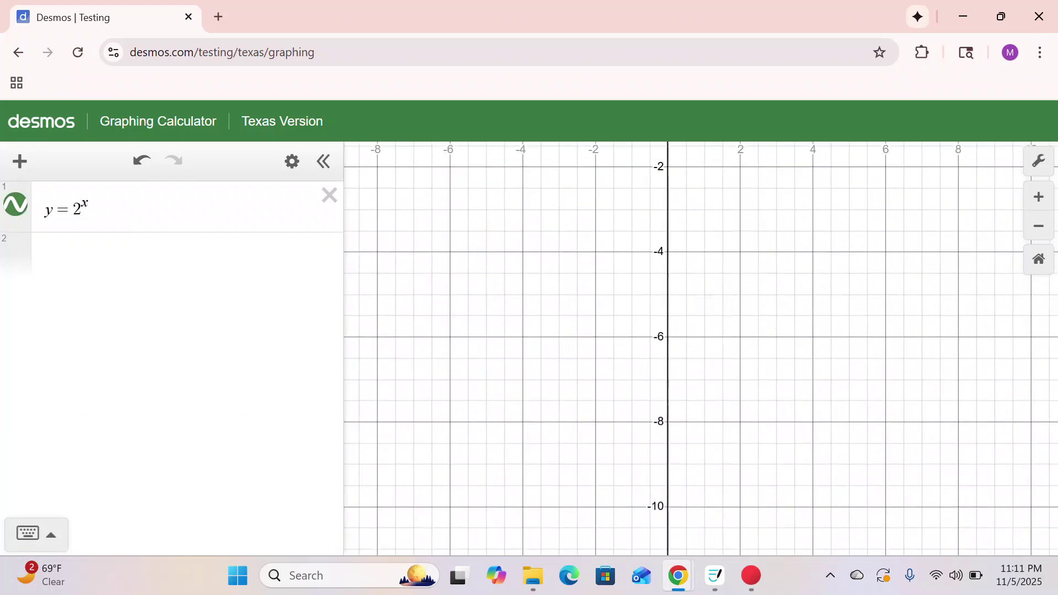
scroll(678, 353, down, 5)
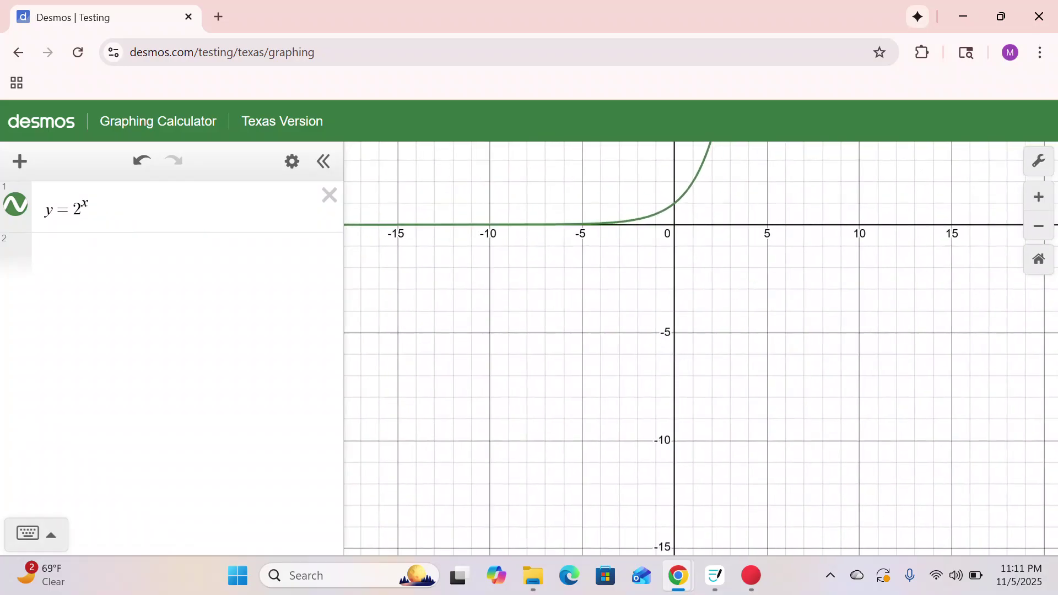
drag(689, 331, 780, 481)
Hide and reshow the y = 2ˣ curve, and display the coordinates of its y-intercept
click(16, 205)
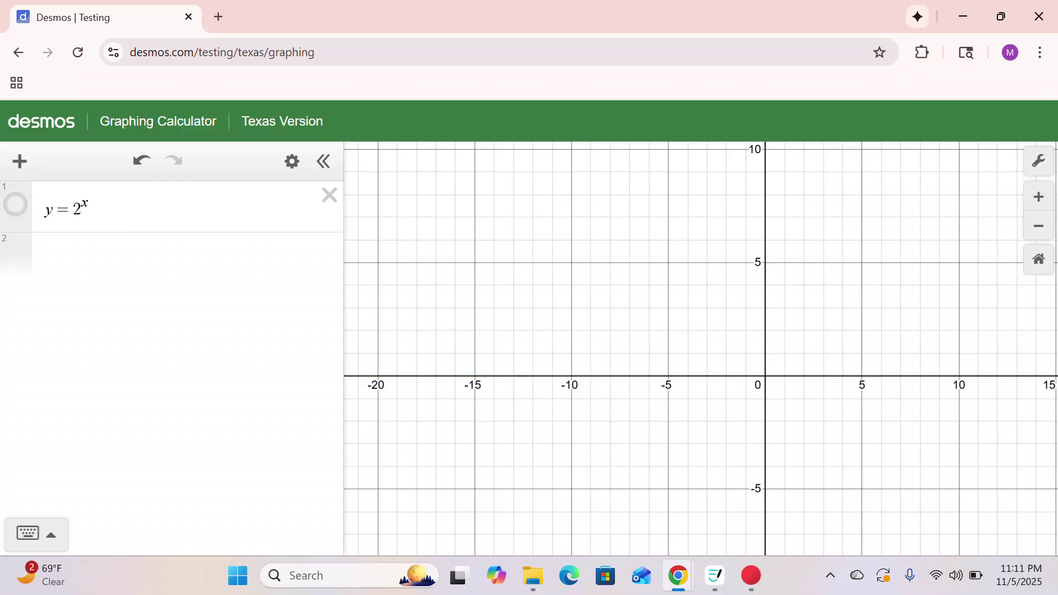
click(16, 205)
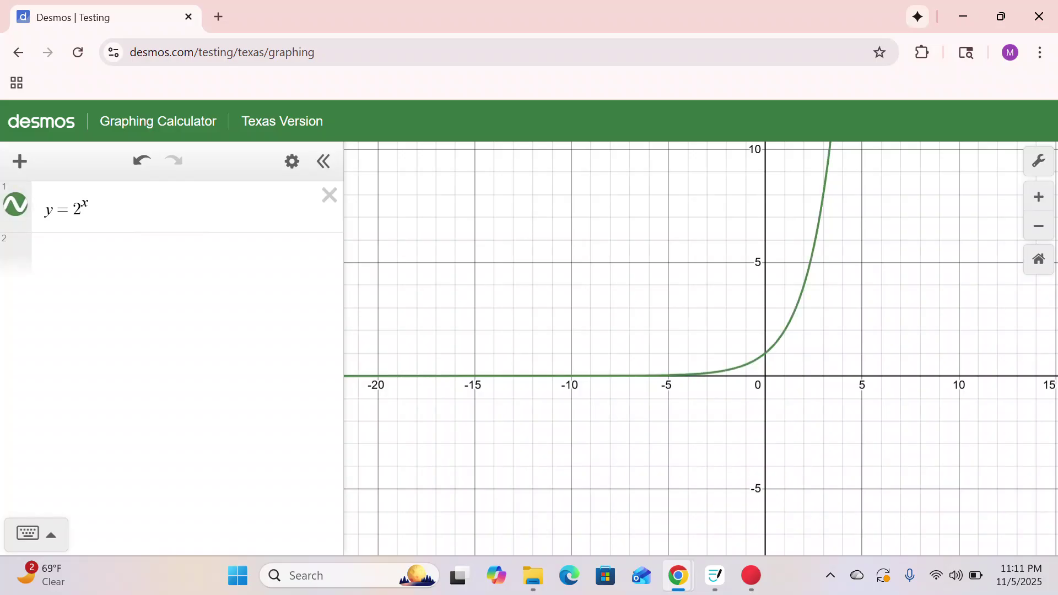
click(765, 353)
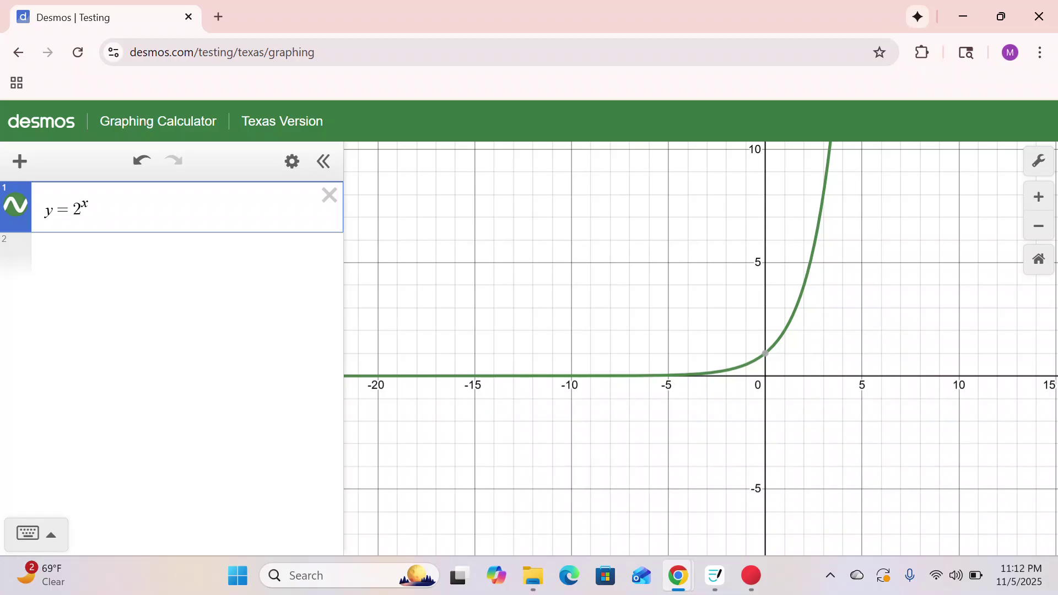
click(765, 354)
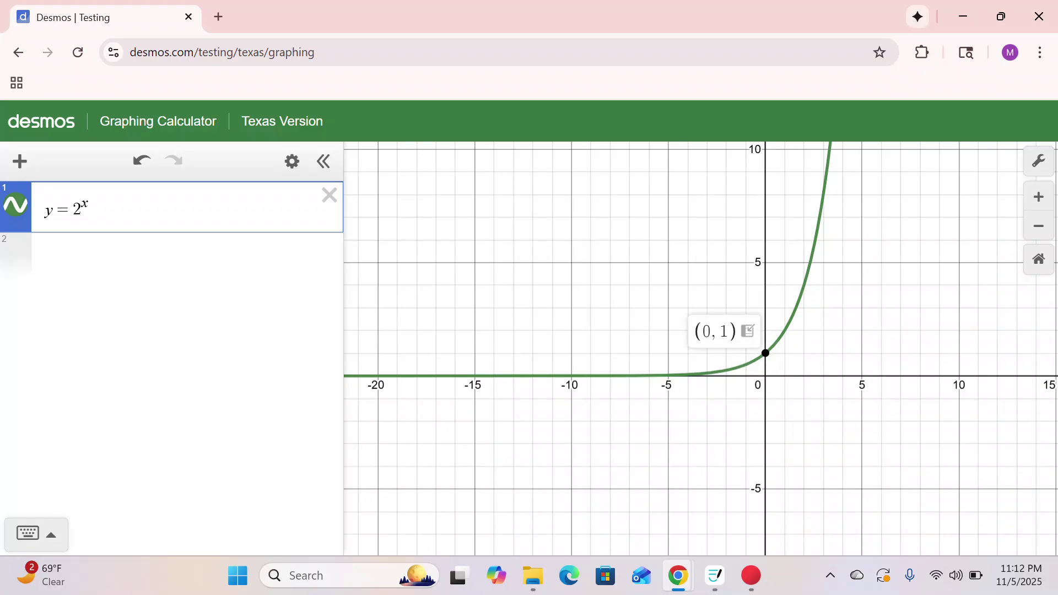
Restore Desmos to its side-by-side size and write "y-int" in blue below problem 1 in Goodnotes
click(1001, 16)
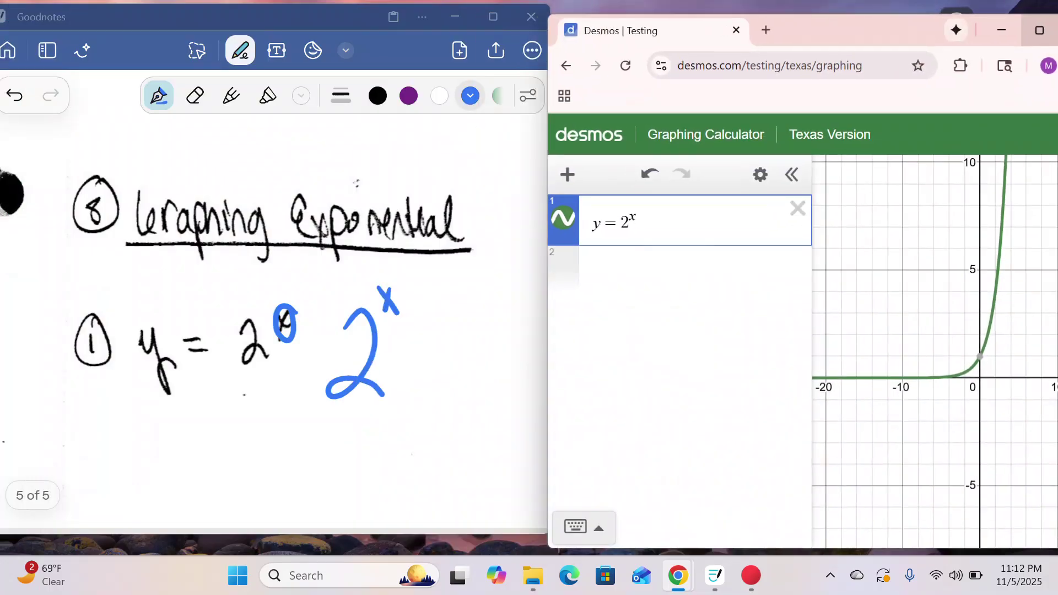
scroll(372, 419, down, 2)
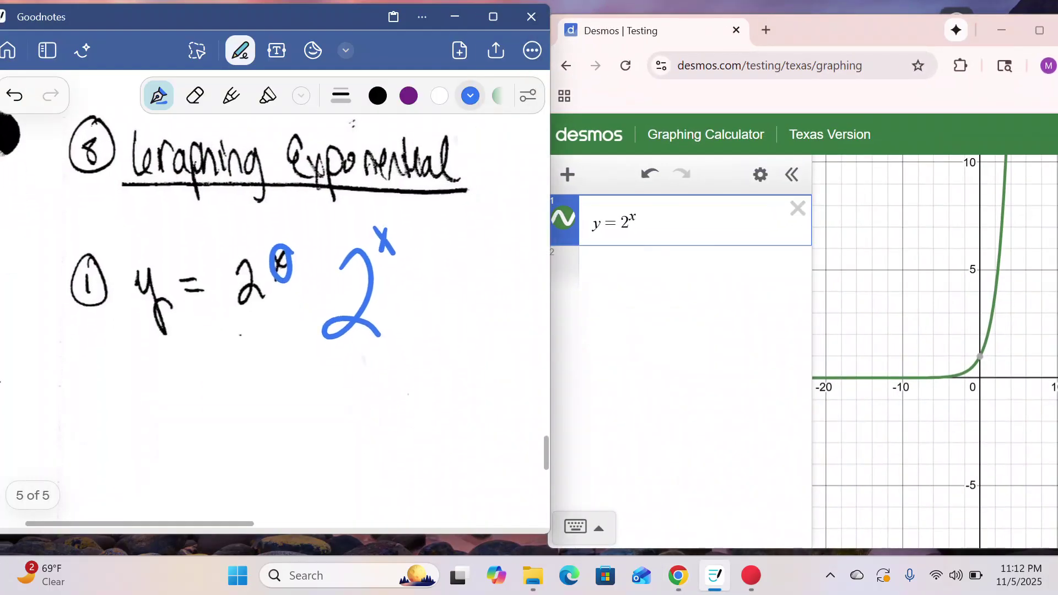
mouse_move(74, 343)
mouse_down()
mouse_move(92, 348)
mouse_move(84, 411)
mouse_move(109, 379)
mouse_up()
mouse_move(125, 368)
mouse_down()
mouse_move(127, 389)
mouse_move(160, 395)
mouse_up()
click(128, 354)
mouse_move(159, 344)
mouse_down()
mouse_move(172, 384)
mouse_move(188, 371)
mouse_up()
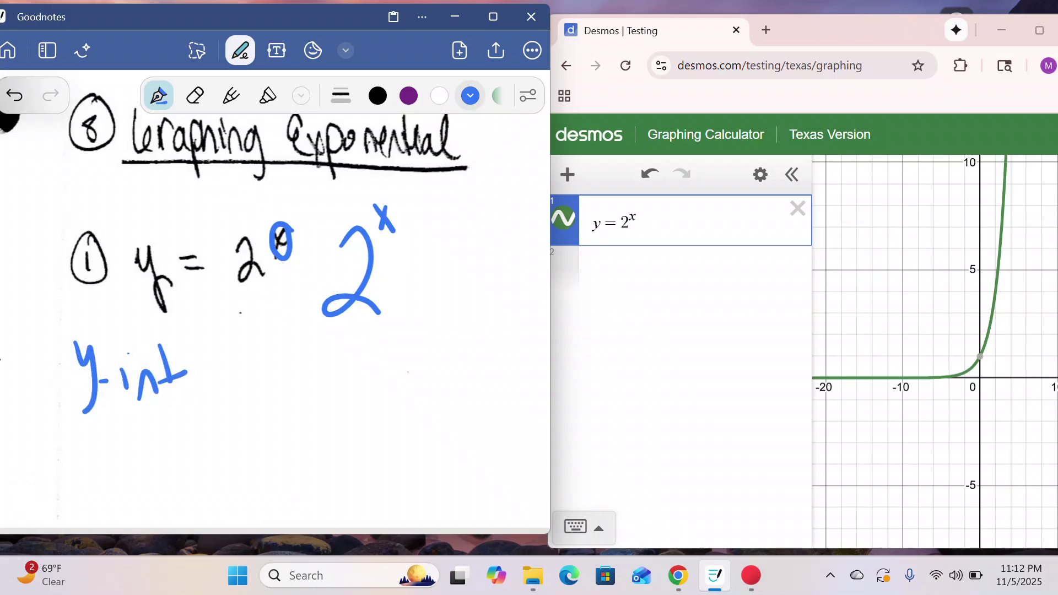
Display the y-intercept coordinates of y = 2ˣ in Desmos and write (0, 1) beside "y-int" in Goodnotes
click(981, 357)
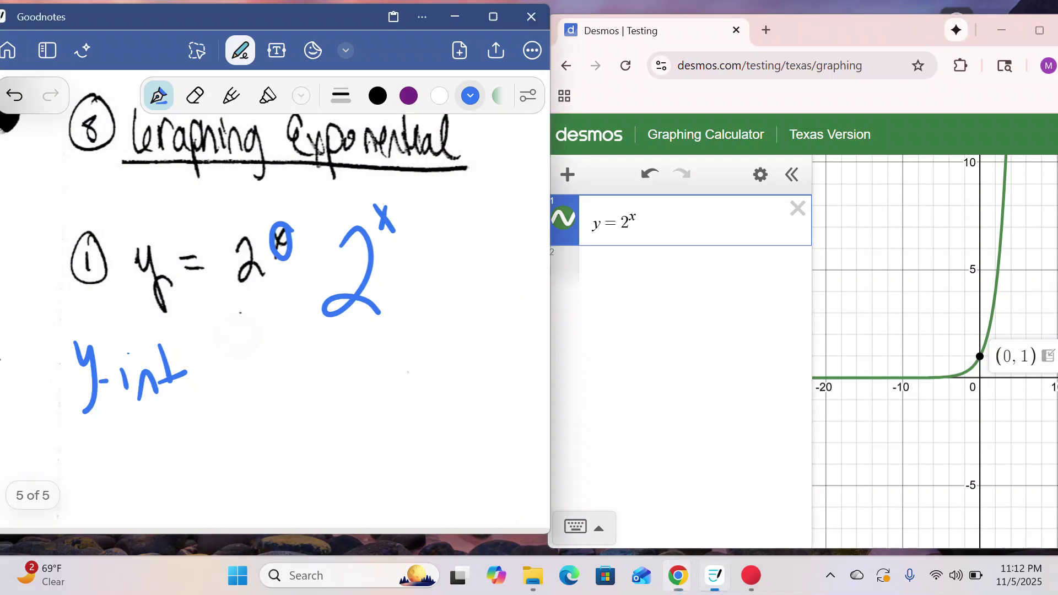
drag(239, 335, 226, 402)
drag(263, 357, 260, 359)
drag(294, 389, 287, 422)
mouse_move(310, 337)
mouse_down()
mouse_move(312, 394)
mouse_move(331, 411)
mouse_up()
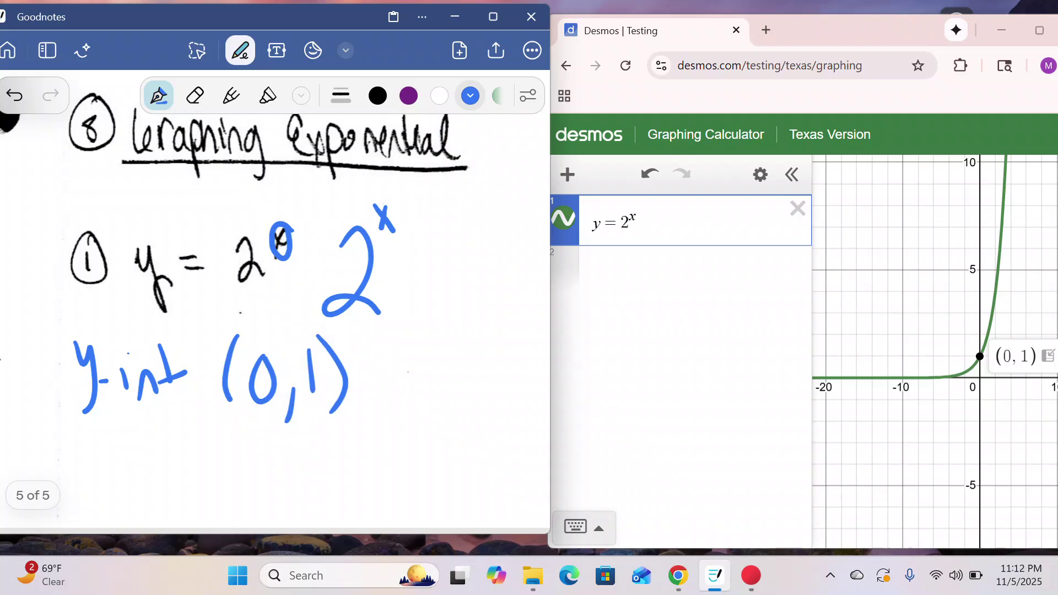
Circle the y and underline the 3ˣ in problem 2 of the Goodnotes worksheet
scroll(275, 304, right, 10)
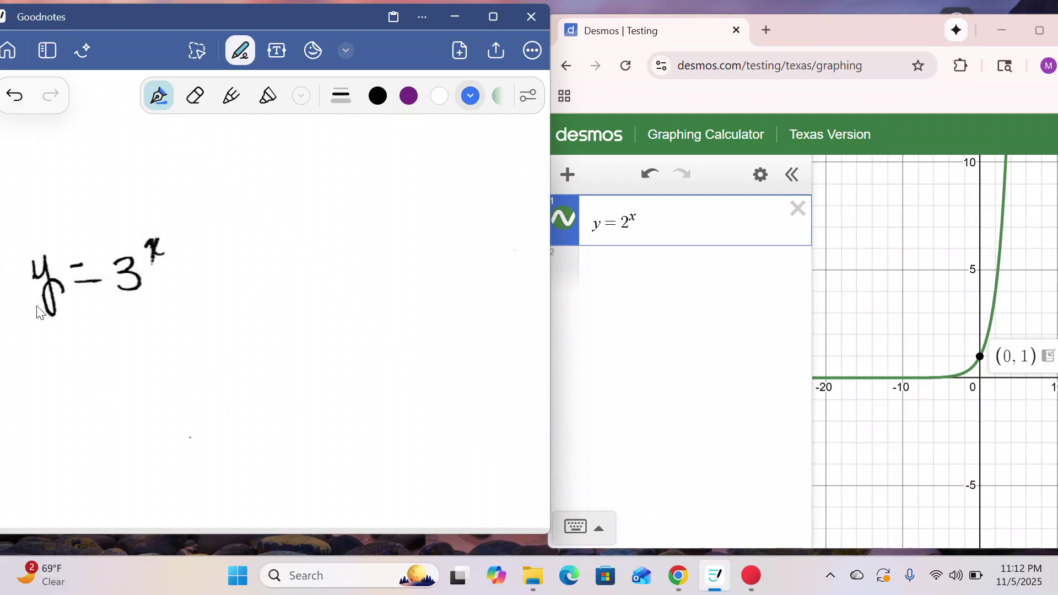
mouse_move(41, 227)
mouse_down()
mouse_move(72, 308)
mouse_move(50, 236)
mouse_up()
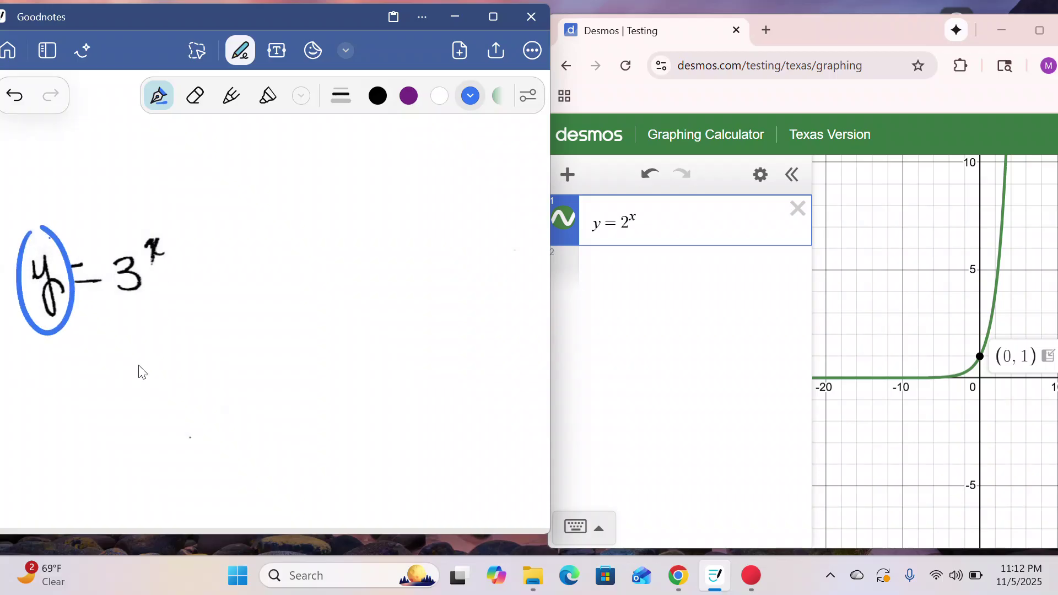
drag(122, 324, 185, 310)
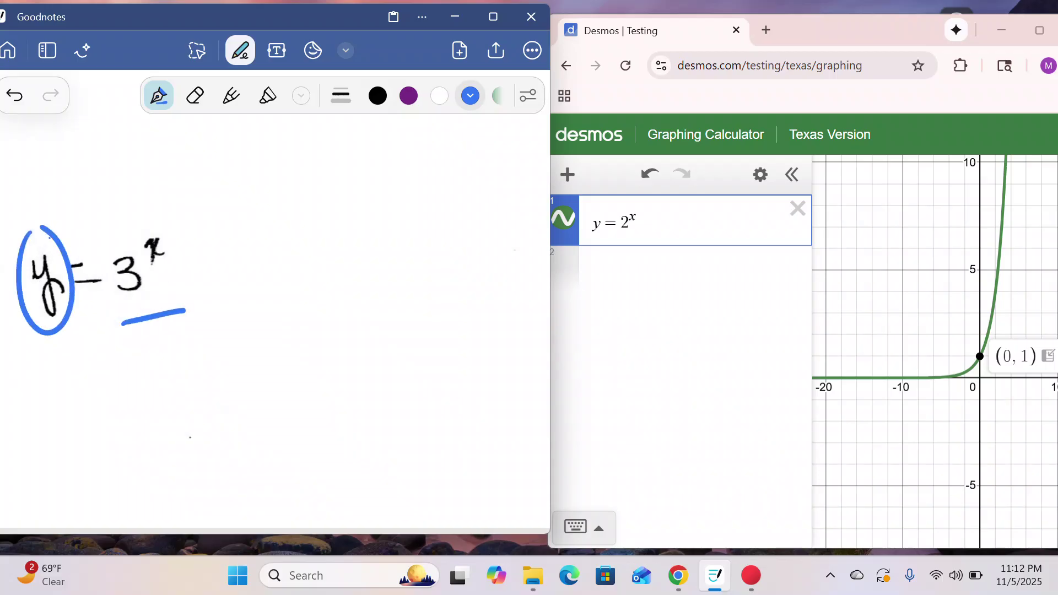
Enter 3ˣ as a second expression in Desmos, below y = 2ˣ
click(638, 268)
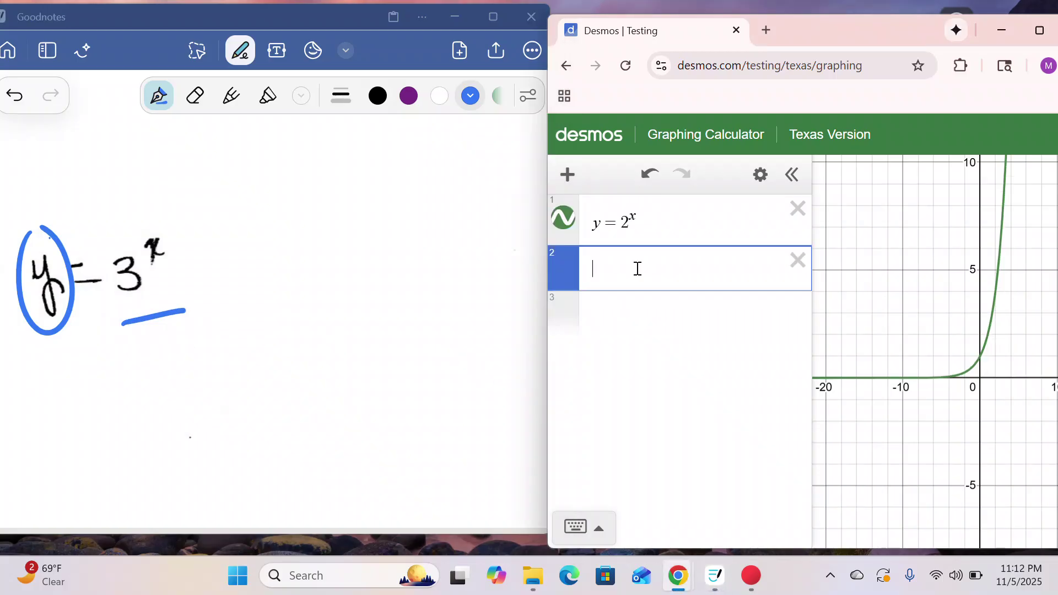
click(601, 528)
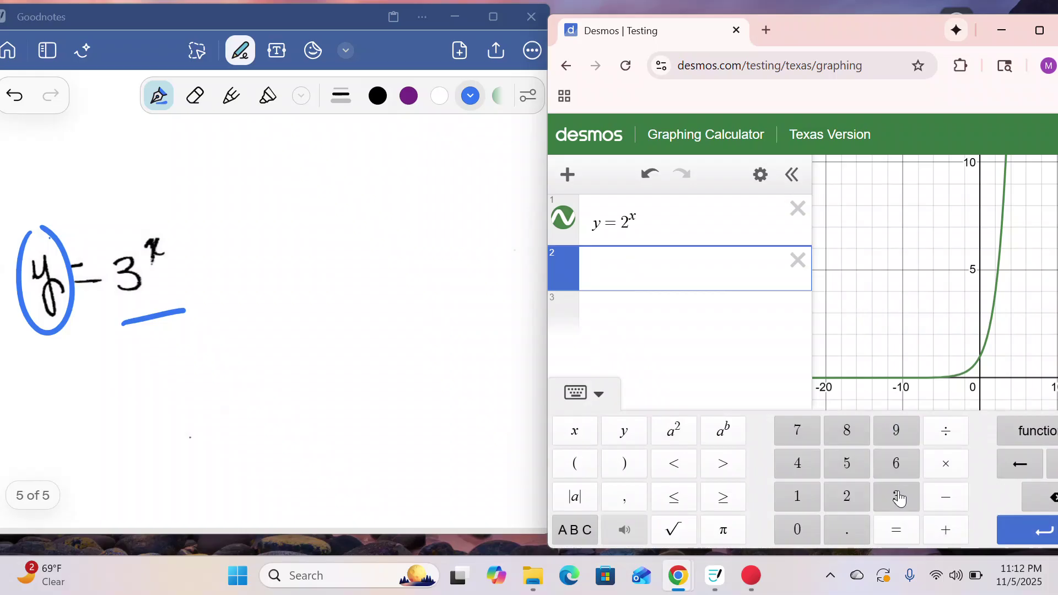
click(898, 498)
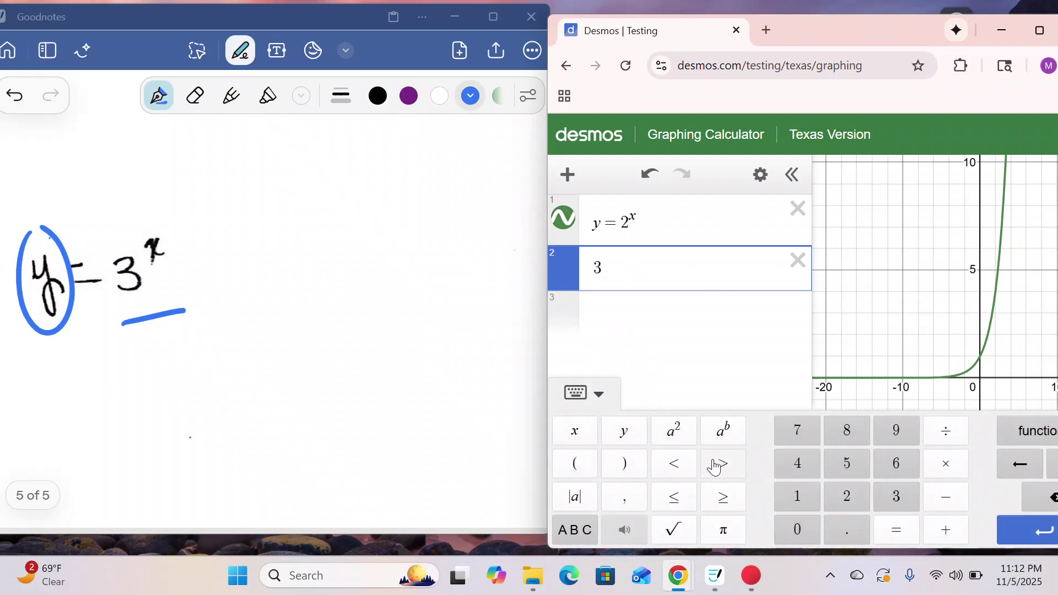
click(734, 439)
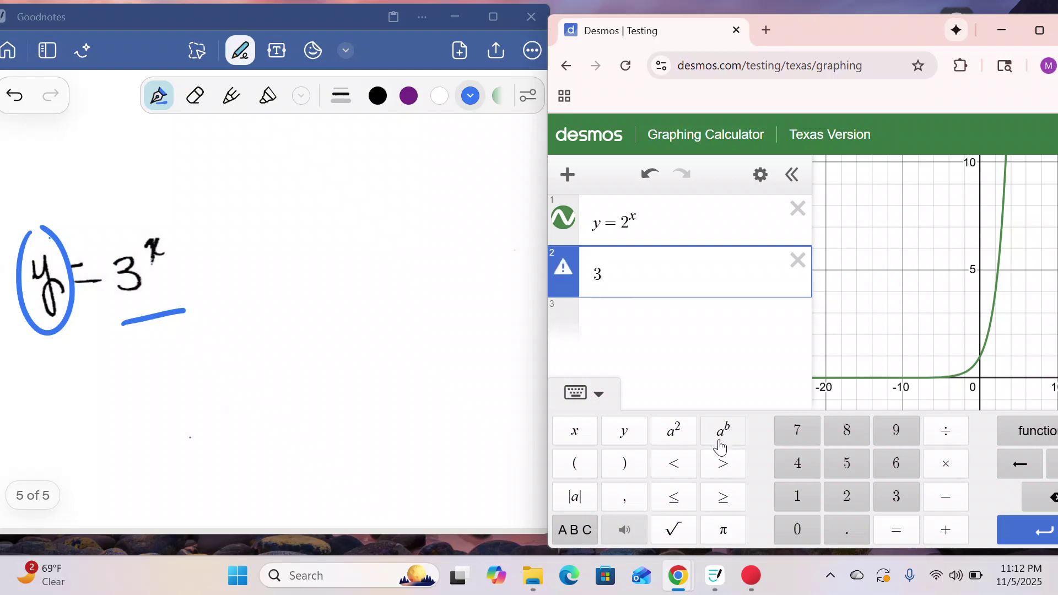
click(573, 438)
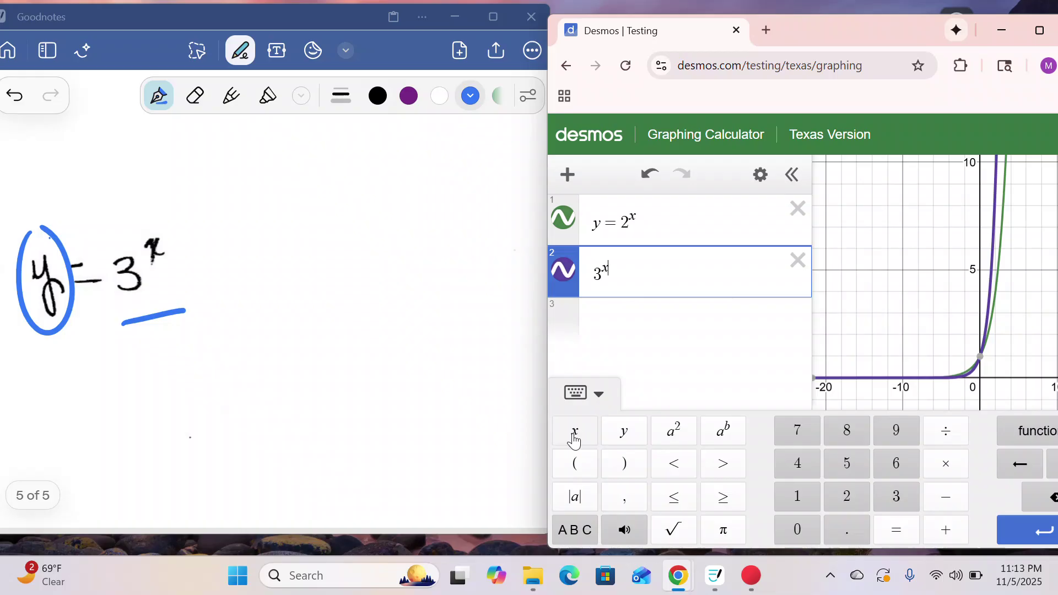
Hide the y = 2ˣ curve and display the coordinates of the y-intercept of 3ˣ
click(564, 217)
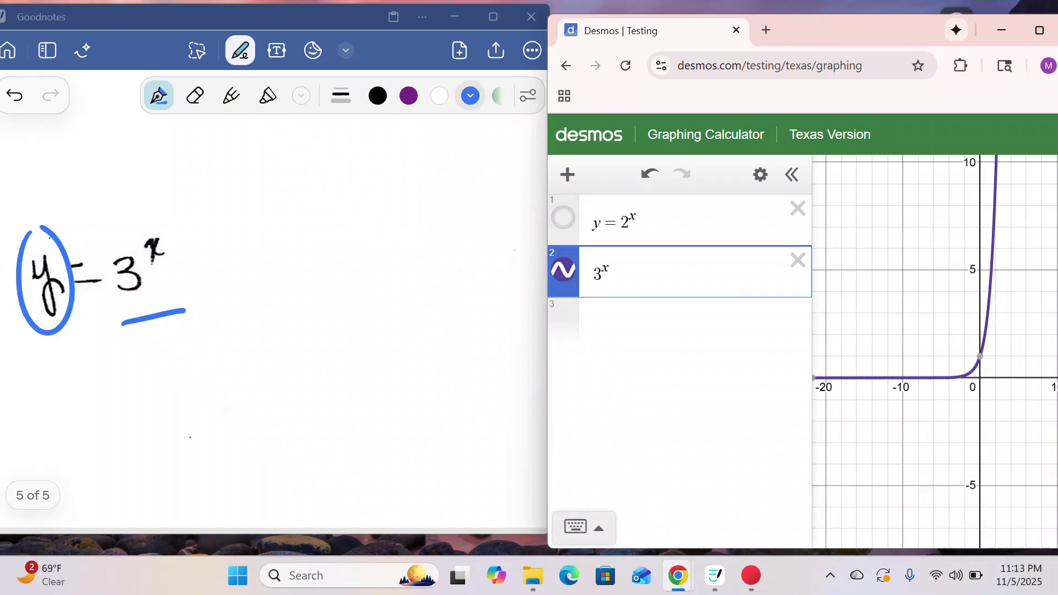
click(980, 356)
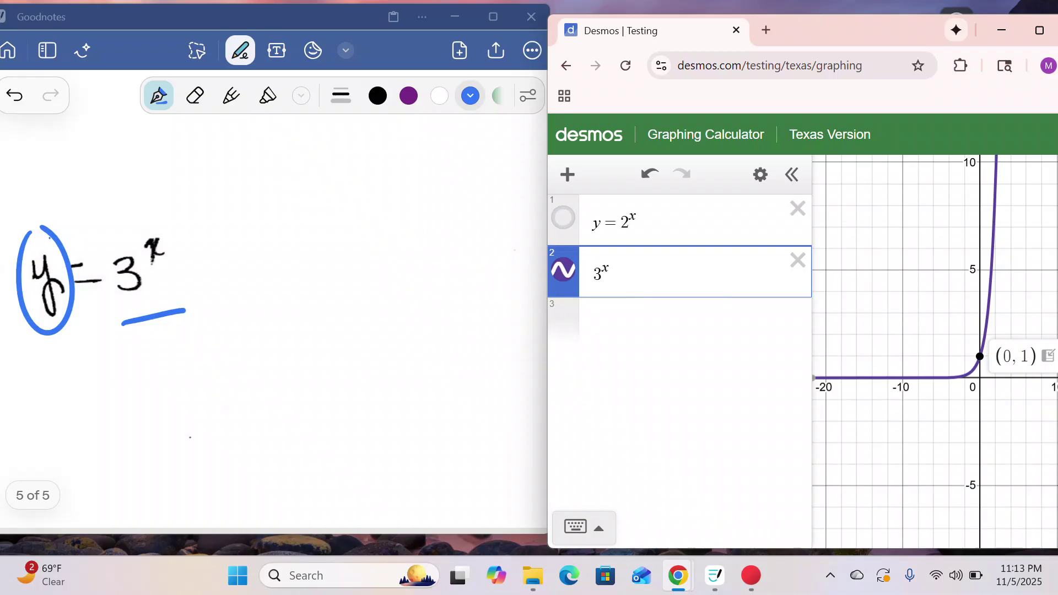
In Goodnotes, write "y-int" in blue beside y = 3ˣ, with the coordinates (0, 1) beneath it
click(240, 199)
drag(245, 220, 264, 284)
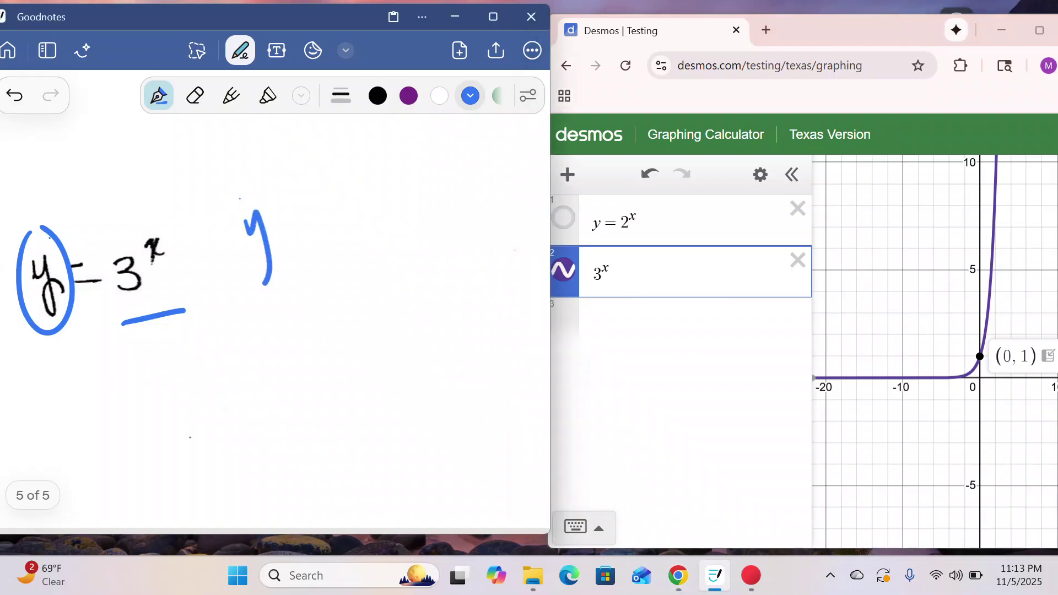
mouse_move(242, 194)
mouse_down()
mouse_move(264, 259)
mouse_move(260, 290)
mouse_up()
drag(278, 248, 325, 251)
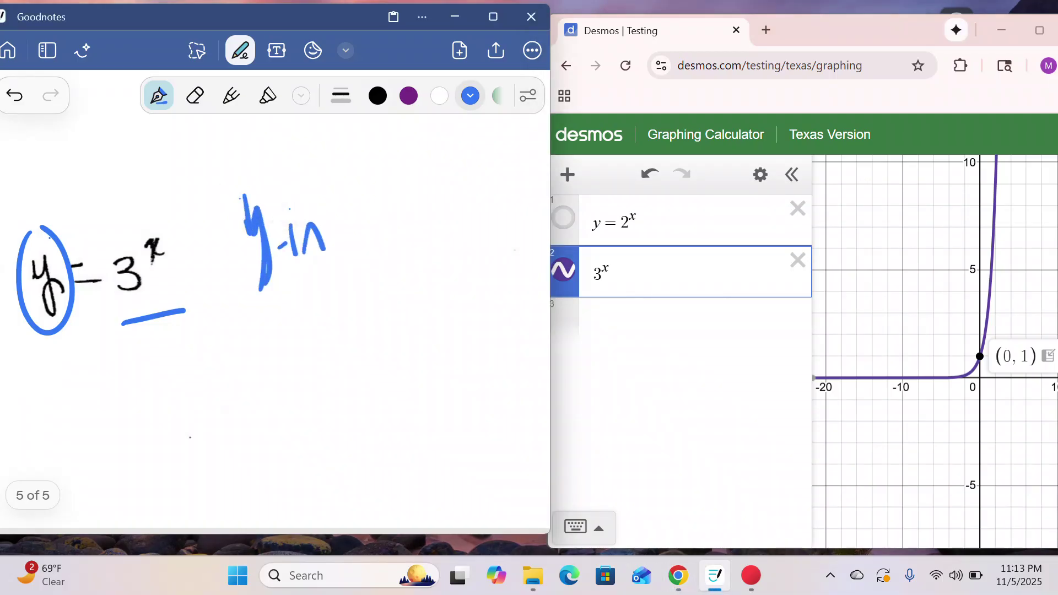
drag(324, 184, 340, 241)
drag(324, 232, 348, 218)
mouse_move(253, 312)
mouse_down()
mouse_move(247, 342)
mouse_move(260, 378)
mouse_up()
mouse_move(276, 321)
mouse_down()
mouse_move(274, 360)
mouse_move(289, 322)
mouse_move(311, 370)
mouse_up()
drag(333, 304, 331, 346)
drag(334, 276, 375, 377)
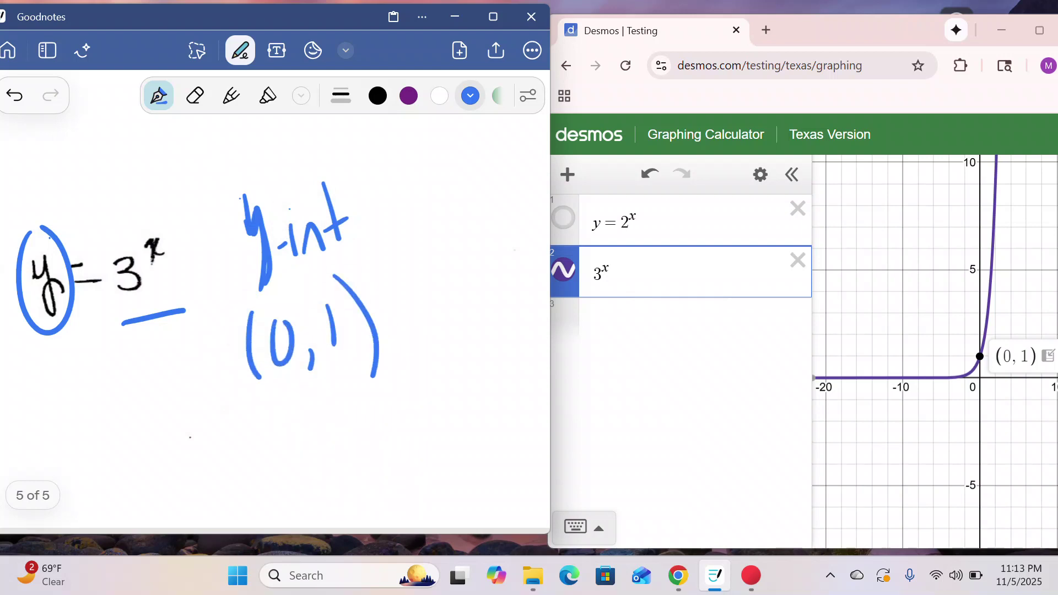
Zoom out on the graph of 3ˣ in Desmos to examine more of the curve
click(937, 466)
scroll(955, 453, down, 5)
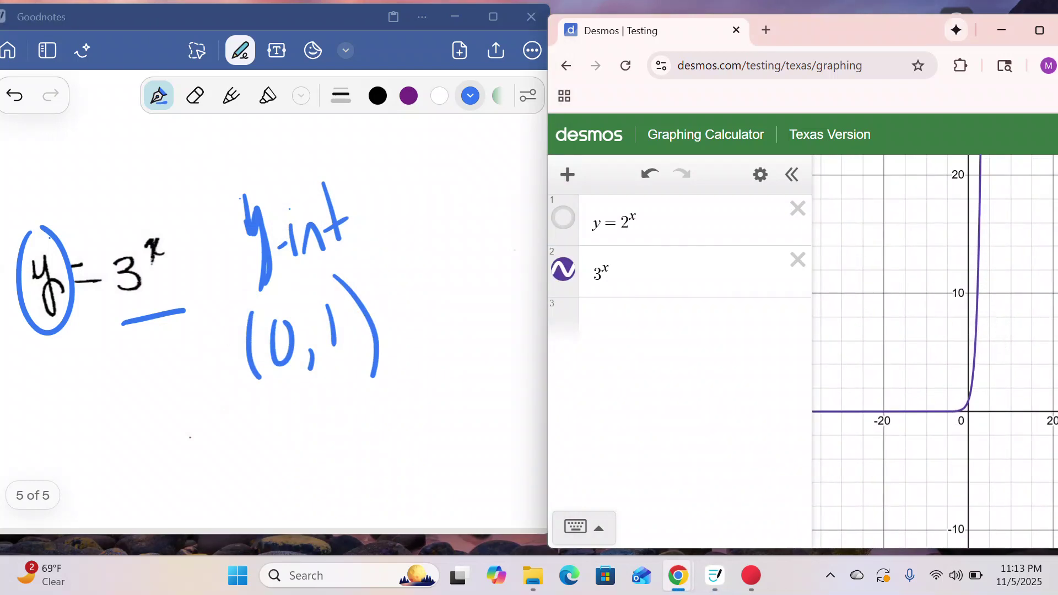